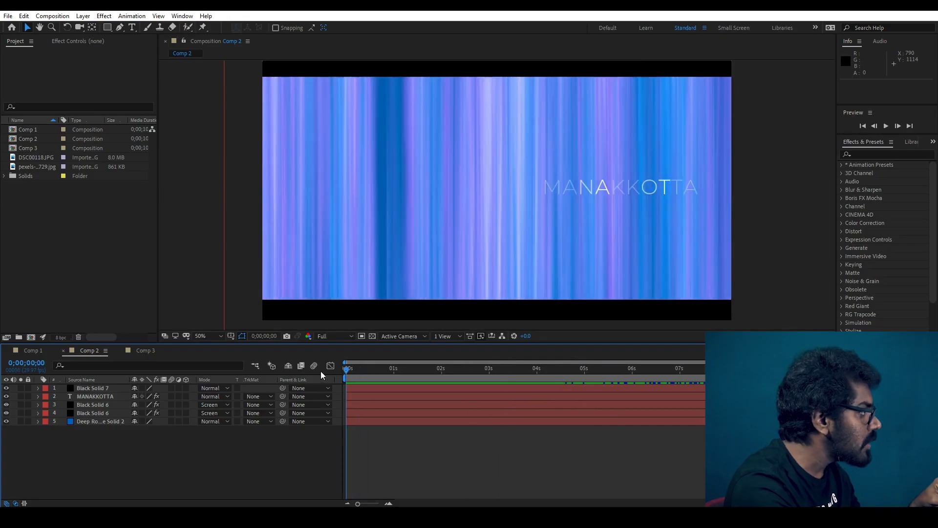
# Scrub through Comp 2 to preview the blue vertical light streaks behind the MANAKKOTTA title
pyautogui.moveTo(346, 370); pyautogui.dragTo(500, 372)
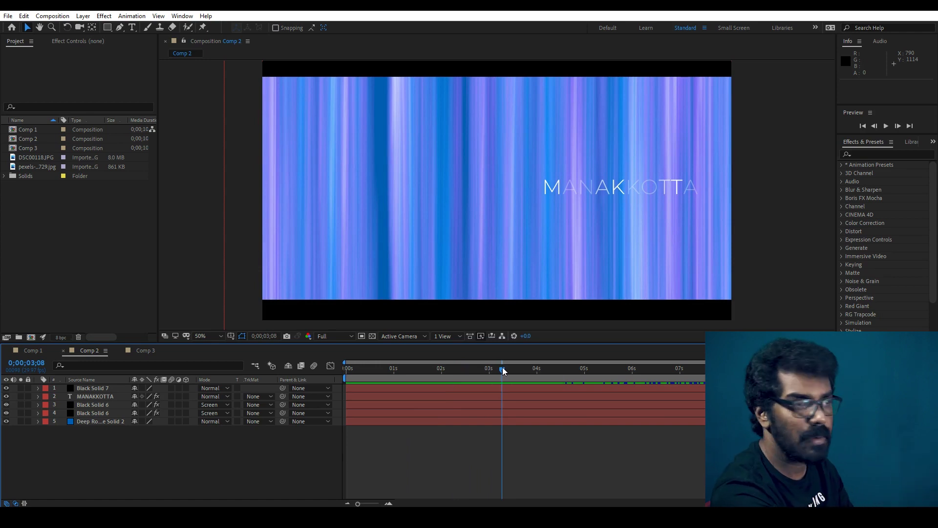
pyautogui.moveTo(502, 371)
pyautogui.mouseDown()
pyautogui.moveTo(555, 366)
pyautogui.moveTo(475, 369)
pyautogui.mouseUp()
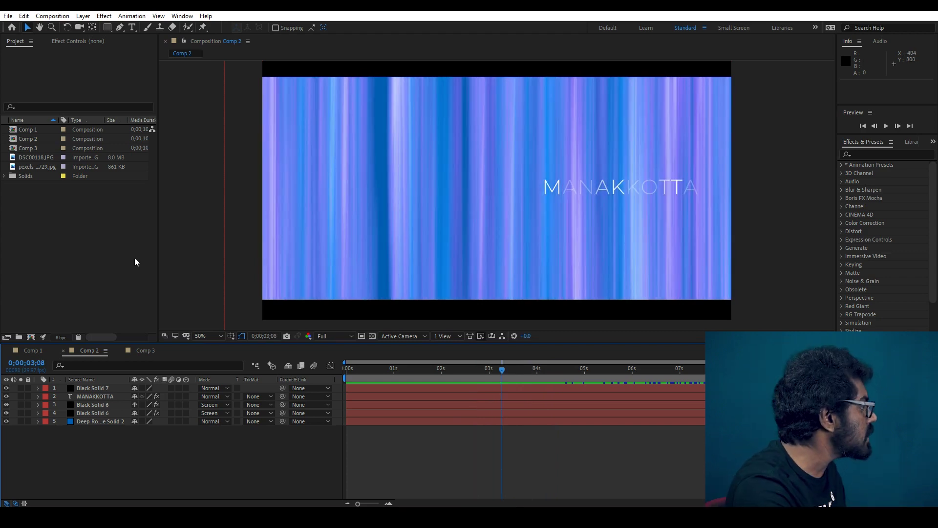
# Create a new composition, Comp 4, with the default settings
pyautogui.rightClick(136, 262)
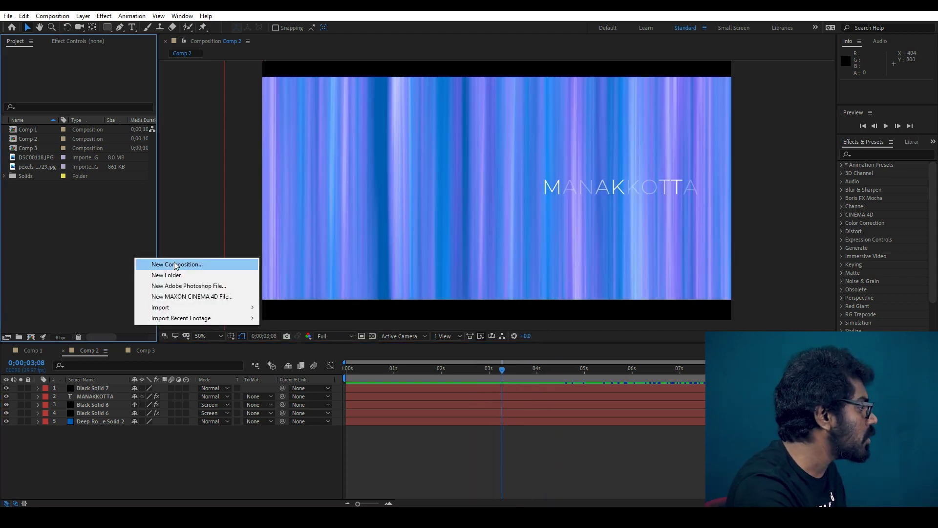
pyautogui.click(176, 265)
pyautogui.click(564, 382)
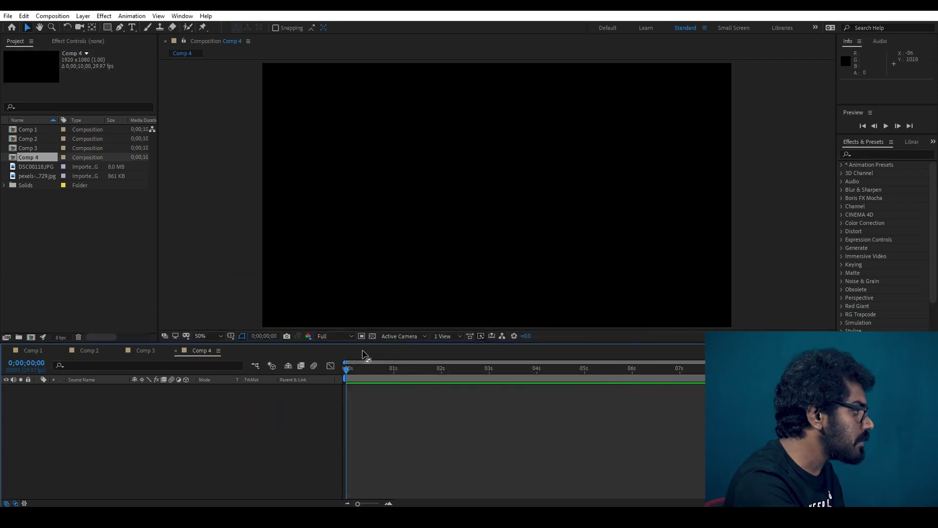
# Add a full-frame royal blue solid (0090FF), Royal Blue Solid 3, to Comp 4
pyautogui.rightClick(141, 319)
pyautogui.moveTo(184, 327)
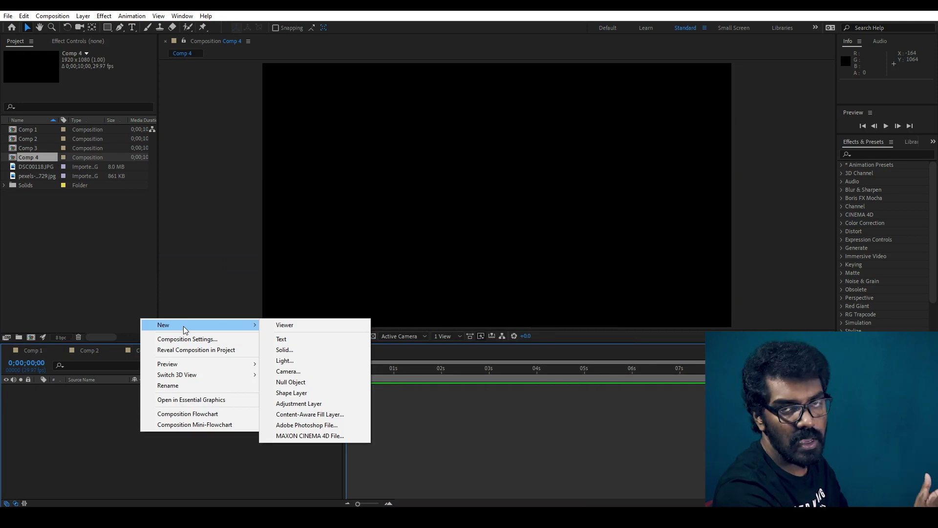
pyautogui.rightClick(92, 415)
pyautogui.moveTo(136, 309)
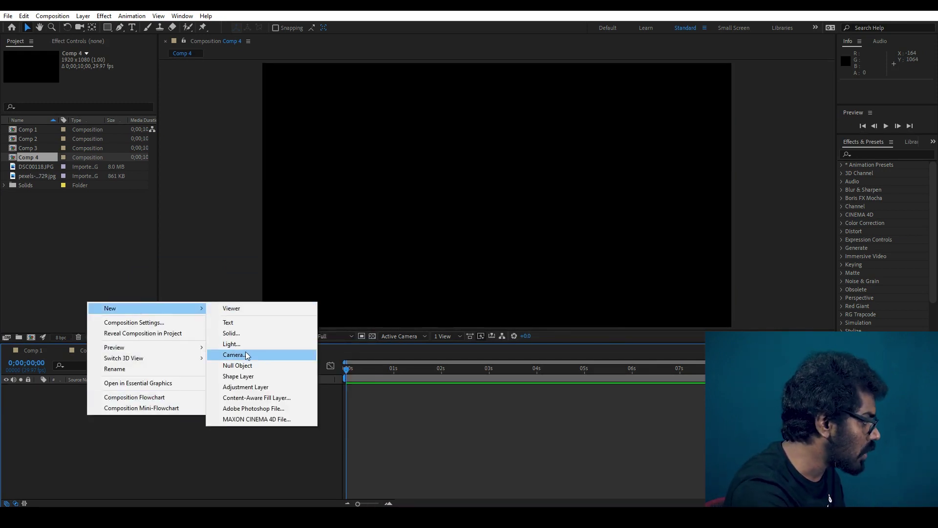
pyautogui.click(244, 332)
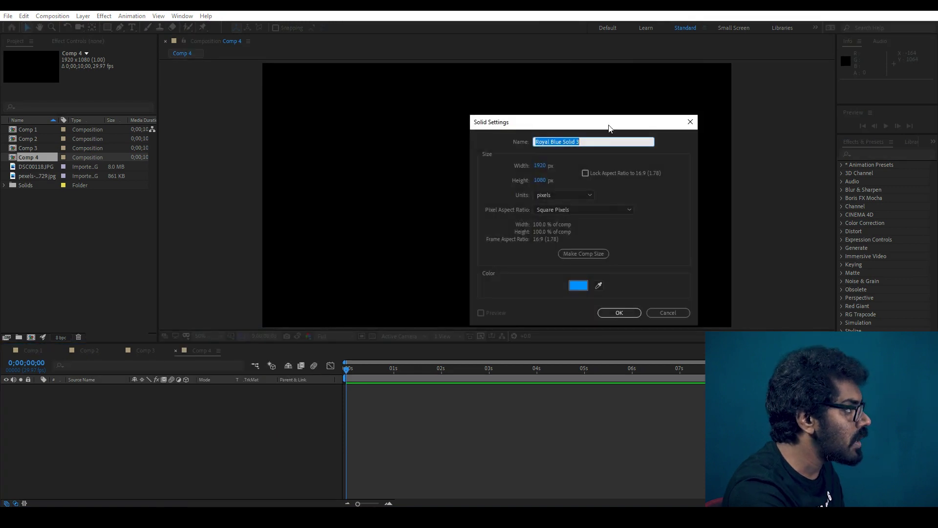
pyautogui.moveTo(609, 128); pyautogui.dragTo(583, 134)
pyautogui.click(552, 292)
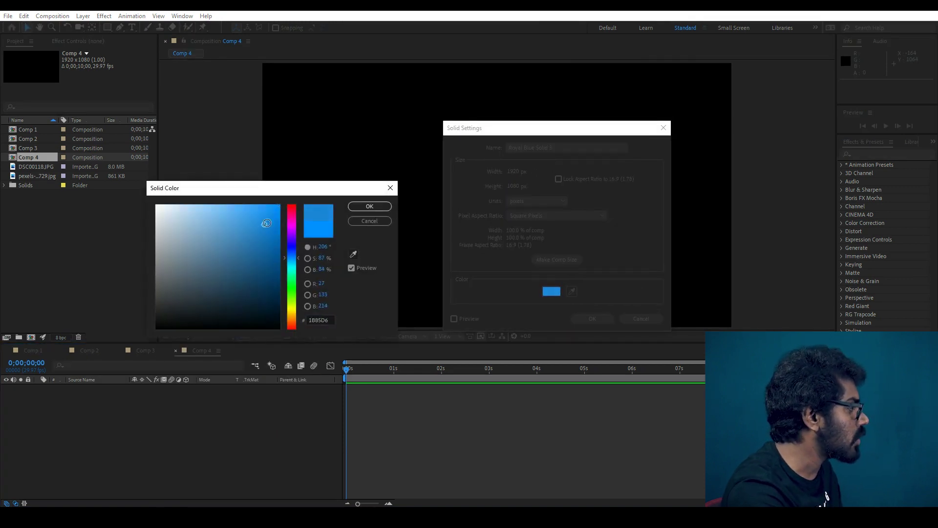
pyautogui.click(377, 207)
pyautogui.click(595, 323)
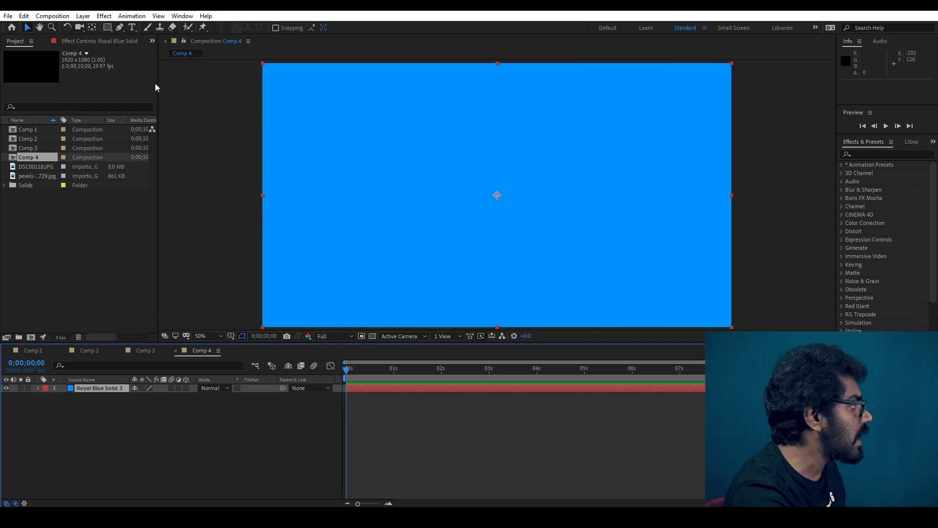
# Search Effects & Presets for 'fracta' and apply Fractal Noise to Royal Blue Solid 3
pyautogui.click(104, 16)
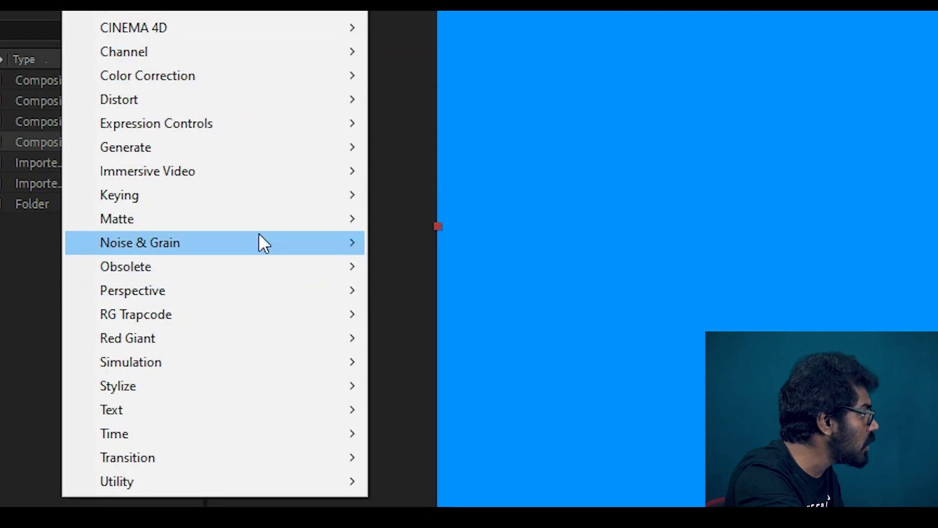
pyautogui.moveTo(259, 237)
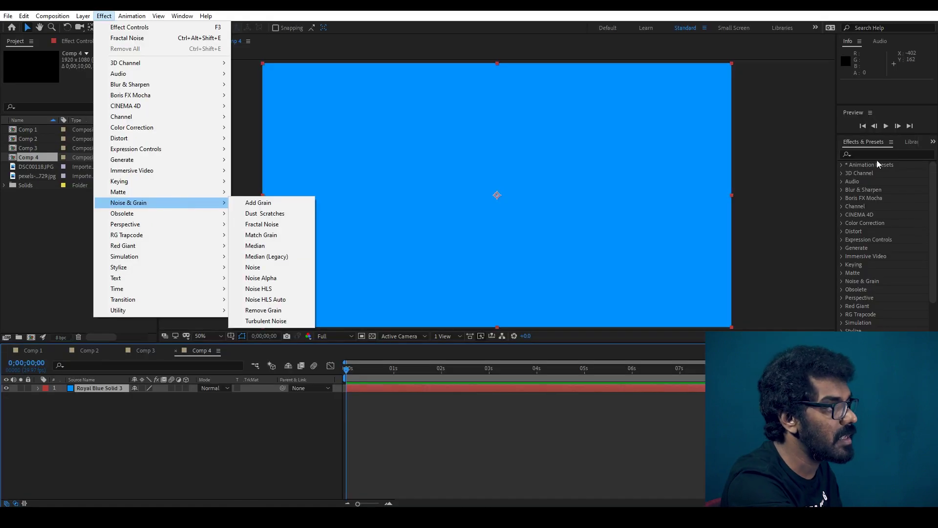
pyautogui.click(874, 153)
pyautogui.write('fracta')
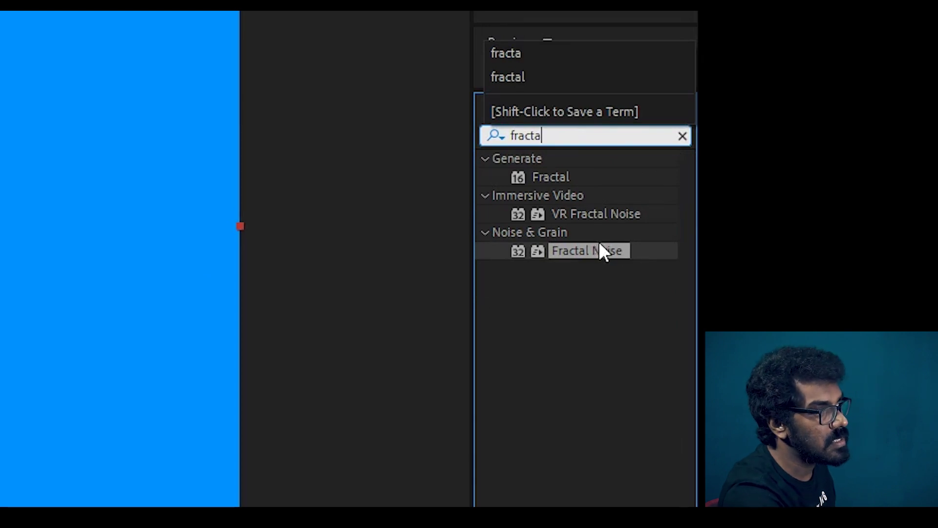
pyautogui.moveTo(599, 244)
pyautogui.mouseDown()
pyautogui.moveTo(182, 415)
pyautogui.moveTo(150, 391)
pyautogui.mouseUp()
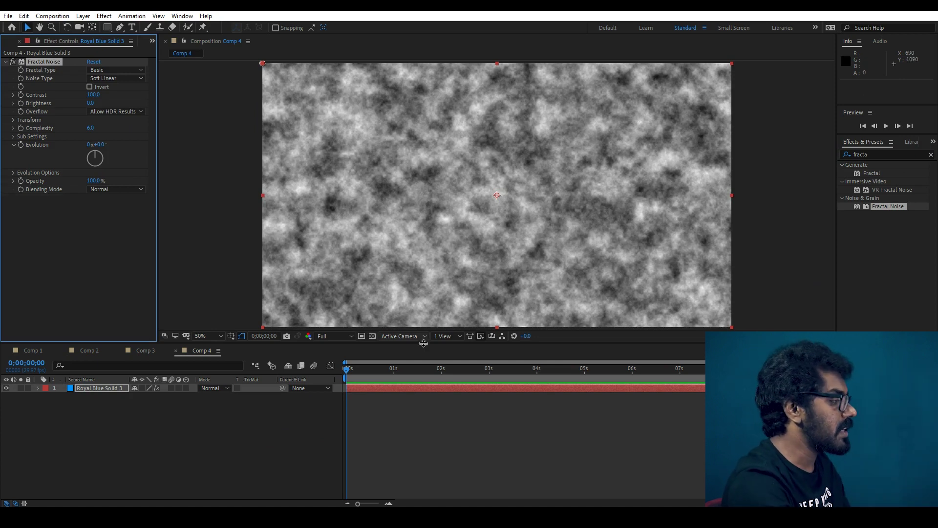
pyautogui.click(268, 379)
# Make the composition viewer taller and check the noise at 100% and 50% zoom
pyautogui.click(190, 245)
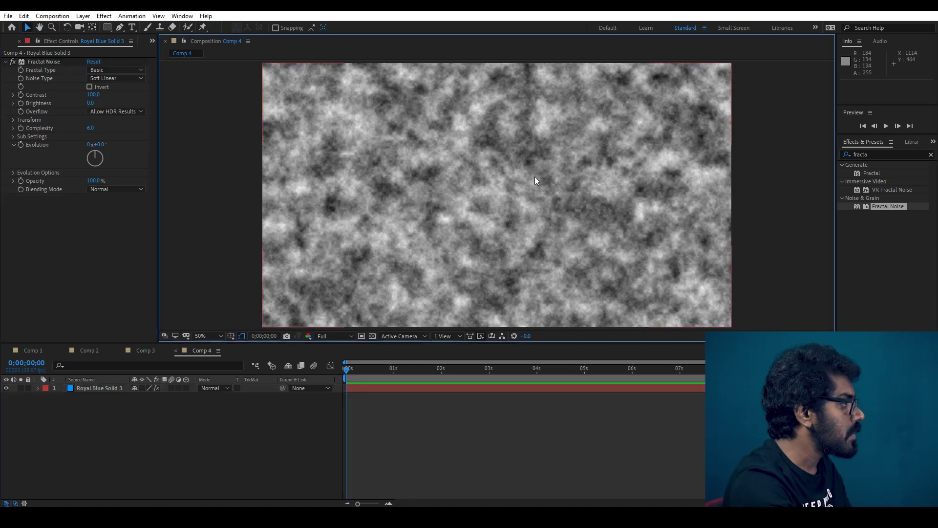
pyautogui.moveTo(491, 343); pyautogui.dragTo(480, 382)
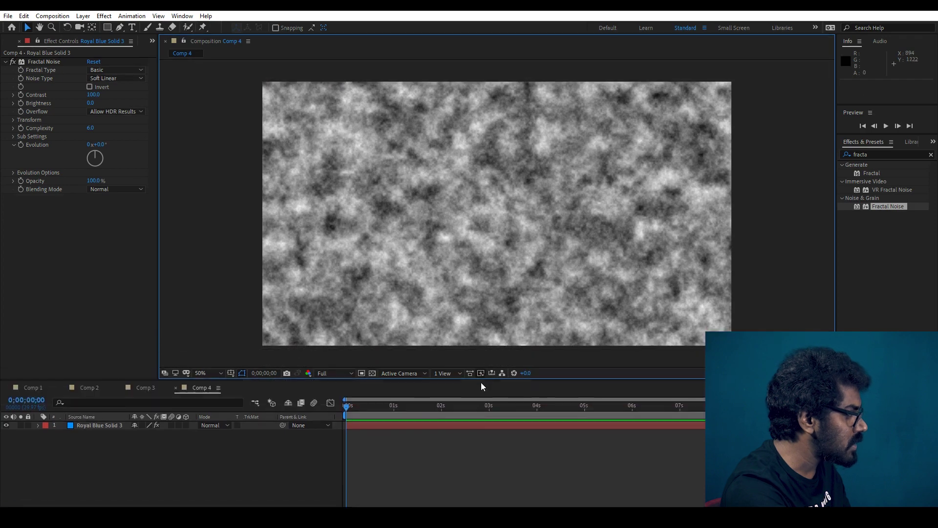
pyautogui.press('/')
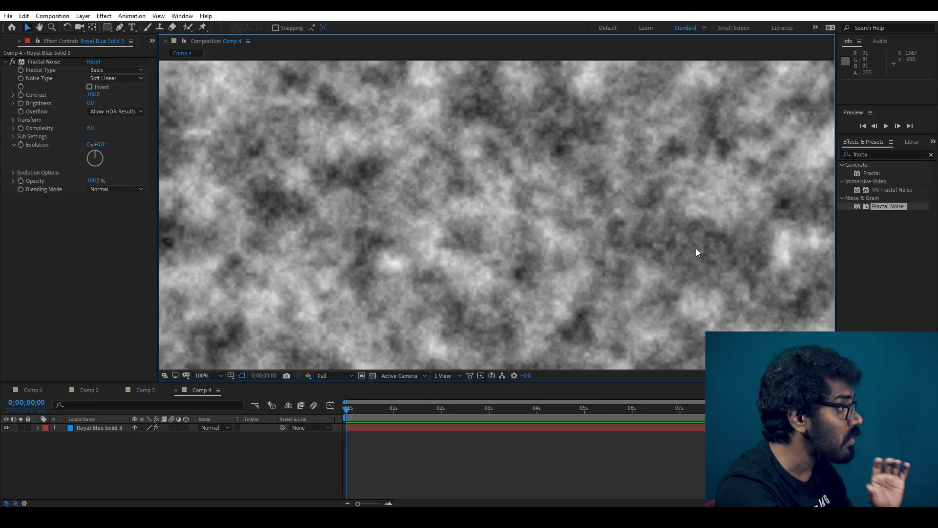
pyautogui.press(',')
pyautogui.press(',')
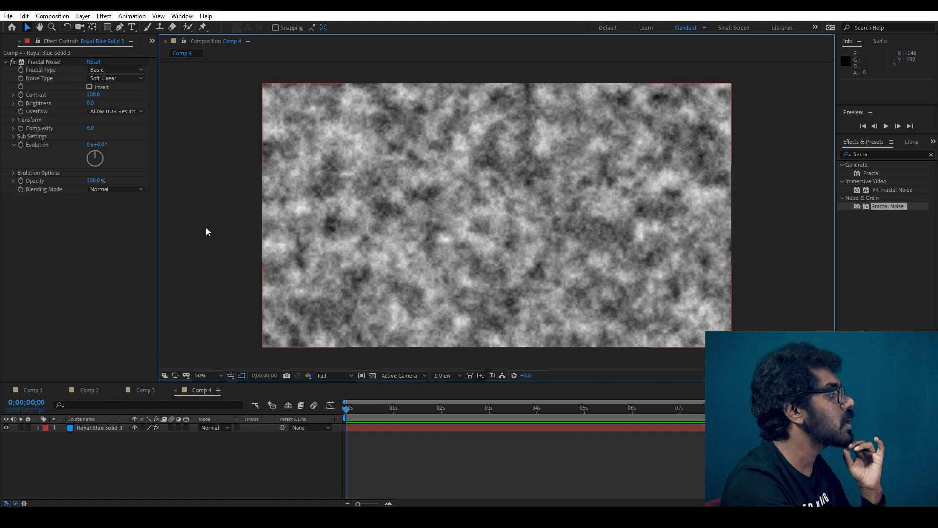
# Reopen the solid's Effect Controls and test Evolution, undoing it back to 0x+0.0°
pyautogui.click(99, 428)
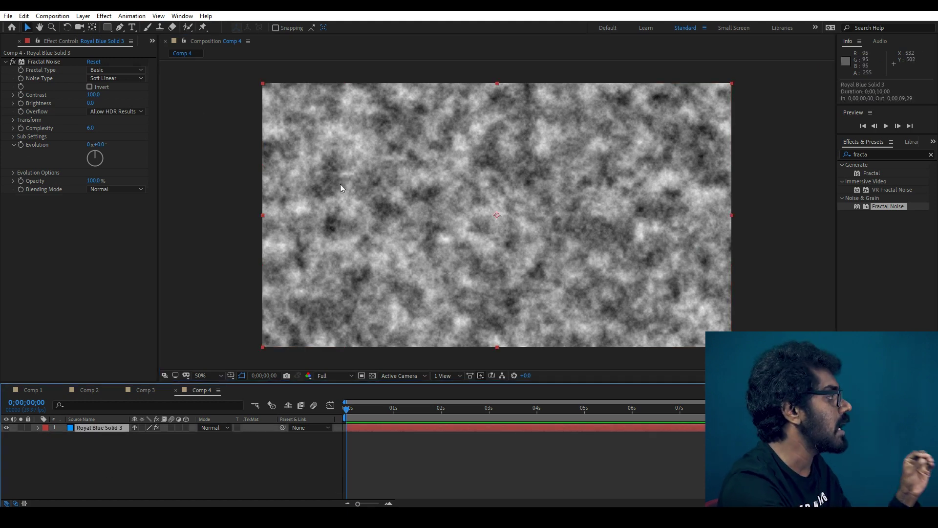
pyautogui.click(183, 16)
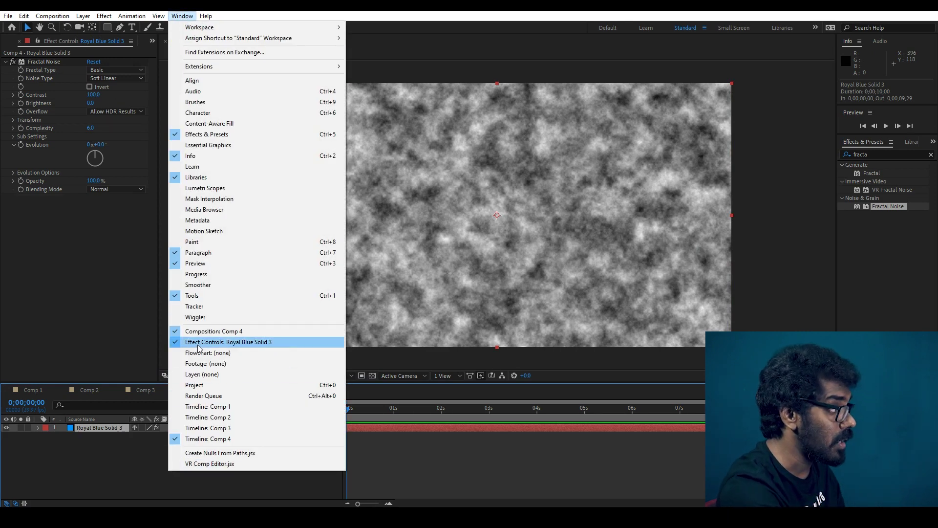
pyautogui.click(213, 343)
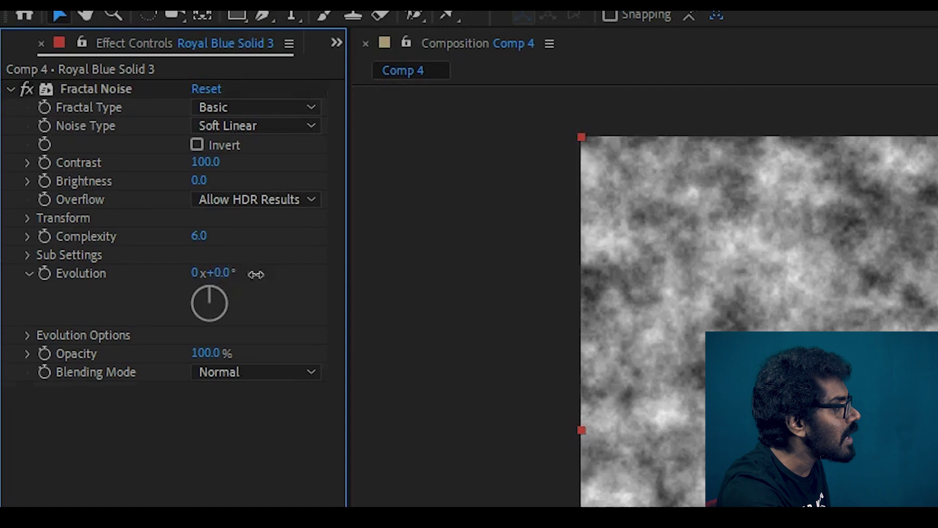
pyautogui.moveTo(100, 145); pyautogui.dragTo(225, 143)
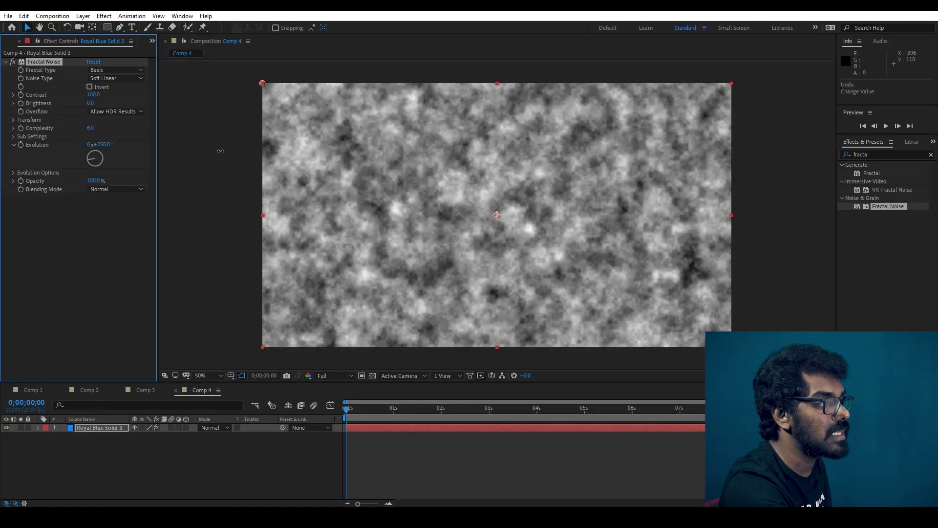
pyautogui.hotkey('ctrl', 'z')
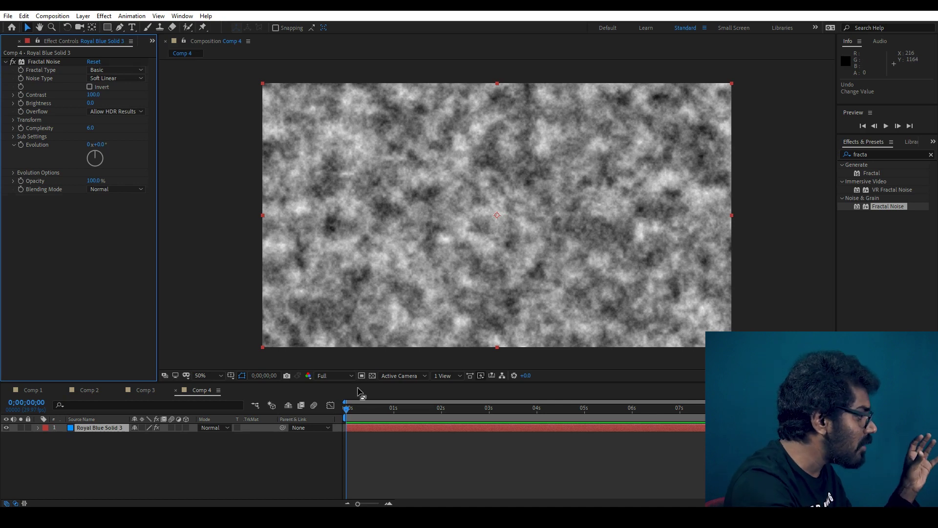
pyautogui.click(390, 461)
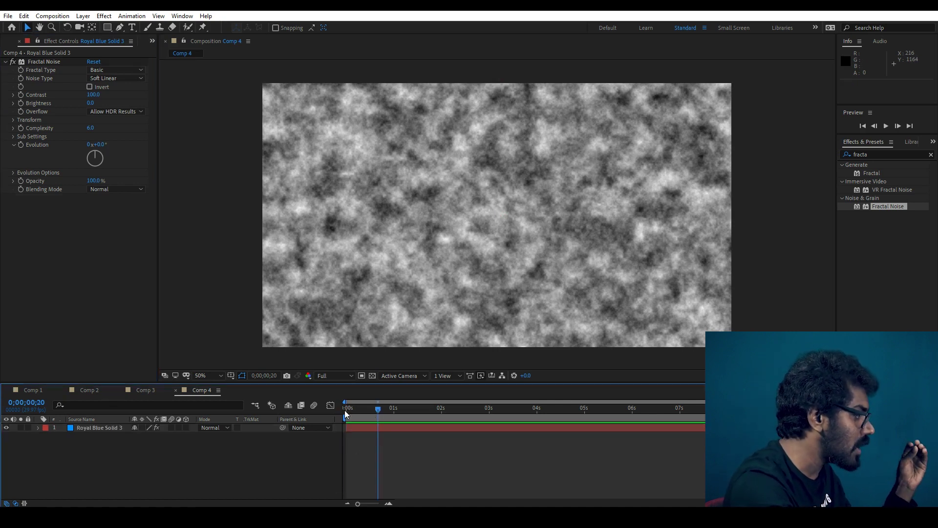
# Keyframe Evolution from 0 at the start to 2x+0.0° at the composition's end
pyautogui.click(93, 429)
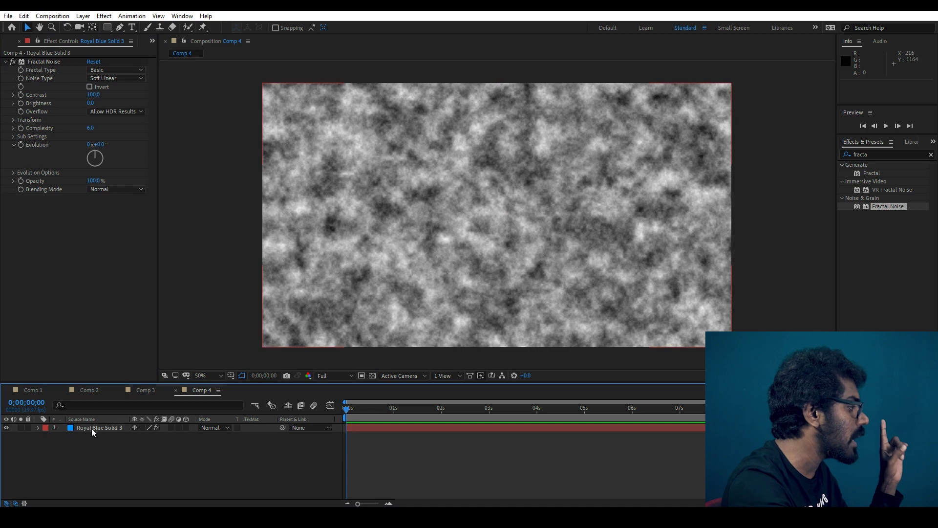
pyautogui.click(93, 429)
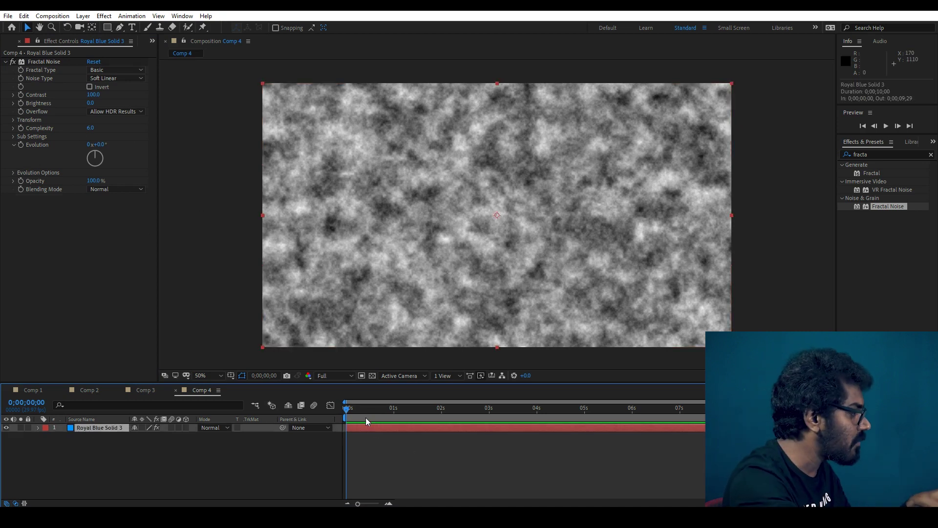
pyautogui.click(19, 145)
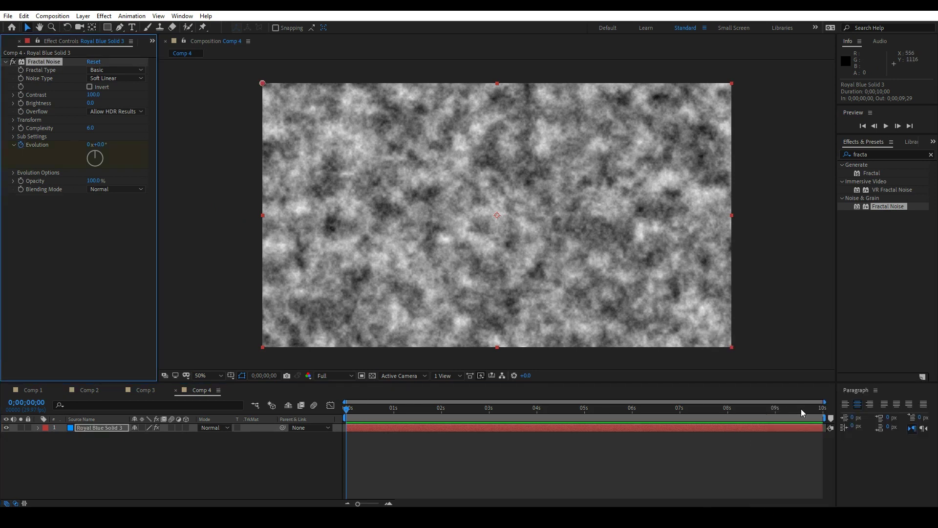
pyautogui.moveTo(801, 413); pyautogui.dragTo(934, 417)
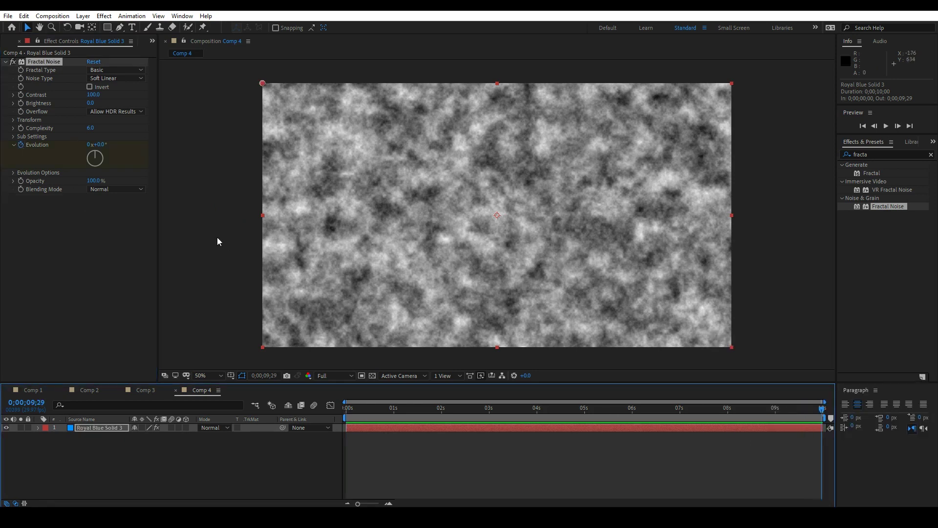
pyautogui.click(90, 145)
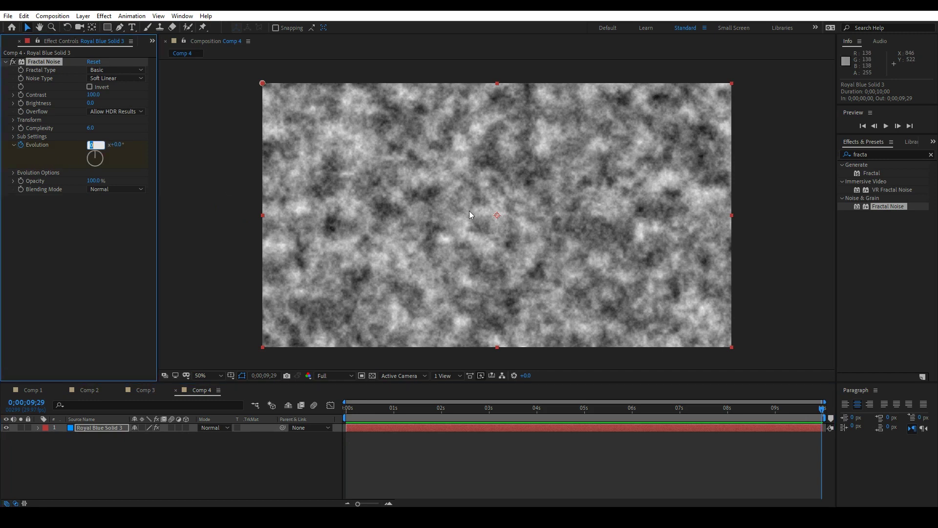
pyautogui.write('2')
pyautogui.click(249, 461)
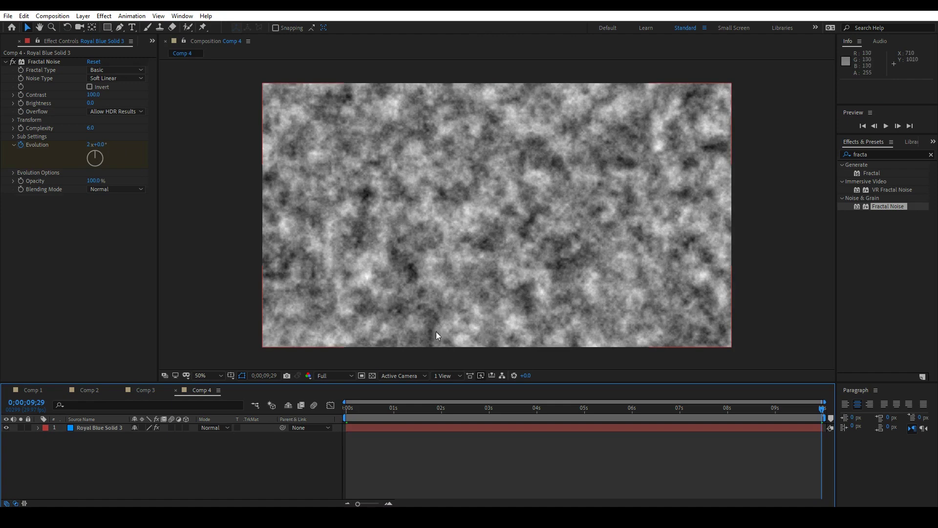
# Scrub through the evolving noise animation, then return to the first frame
pyautogui.moveTo(386, 407)
pyautogui.mouseDown()
pyautogui.moveTo(367, 407)
pyautogui.moveTo(478, 405)
pyautogui.mouseUp()
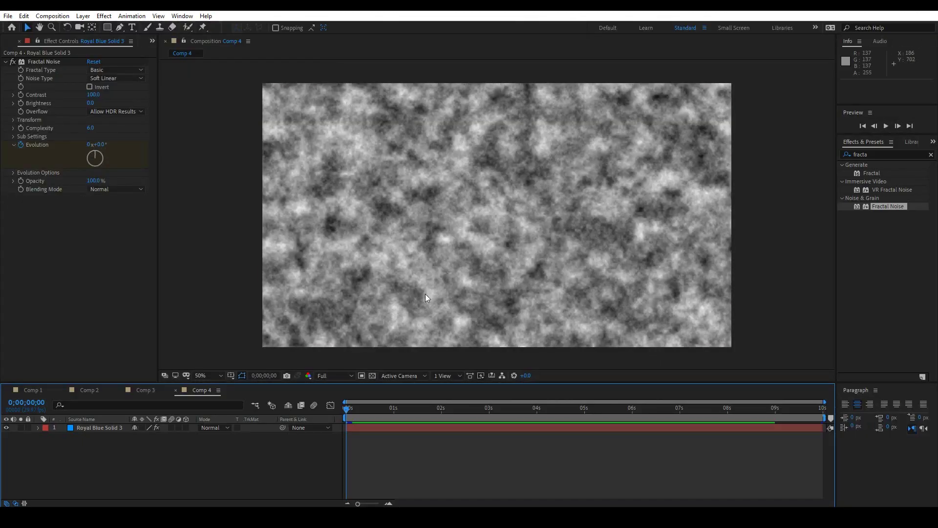
pyautogui.click(824, 407)
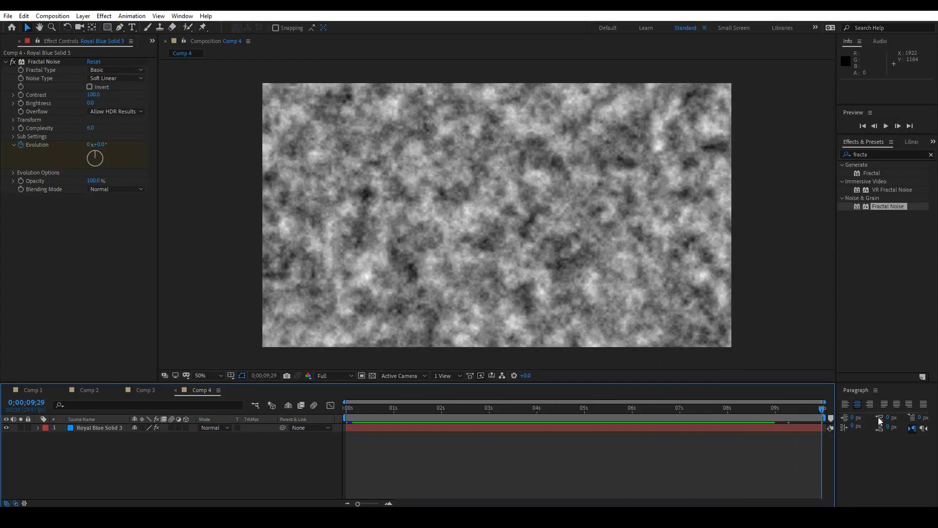
pyautogui.moveTo(371, 410); pyautogui.dragTo(597, 409)
pyautogui.press('Home')
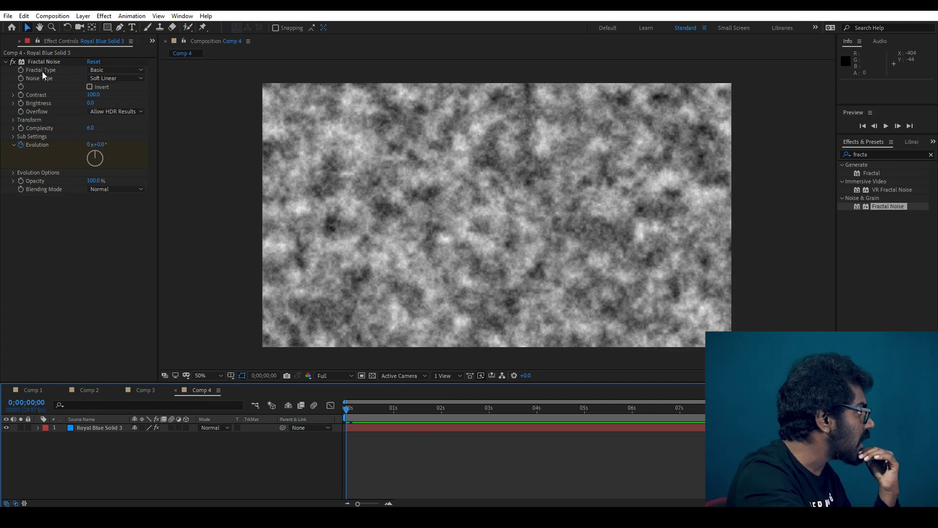
# Try the Turbulent Smooth fractal type and watch a full-screen preview of it
pyautogui.scroll(1, 438, 164)
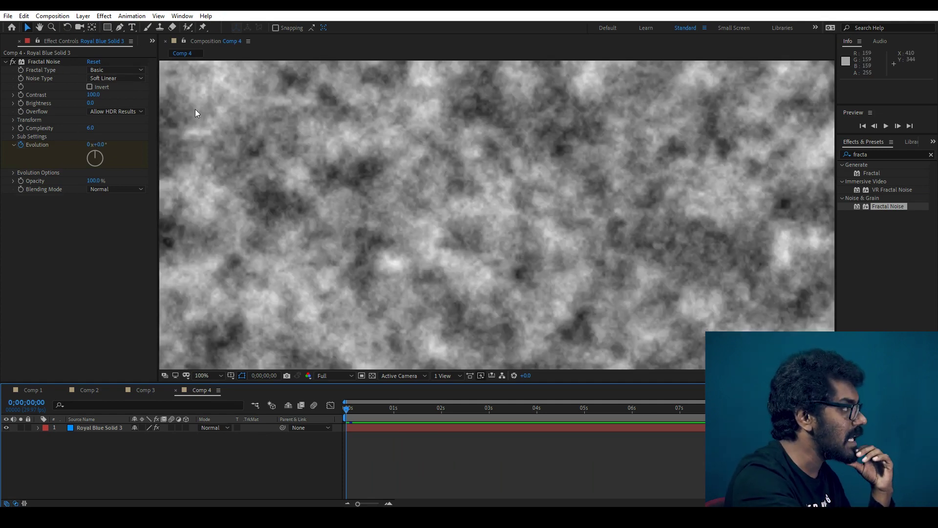
pyautogui.click(112, 69)
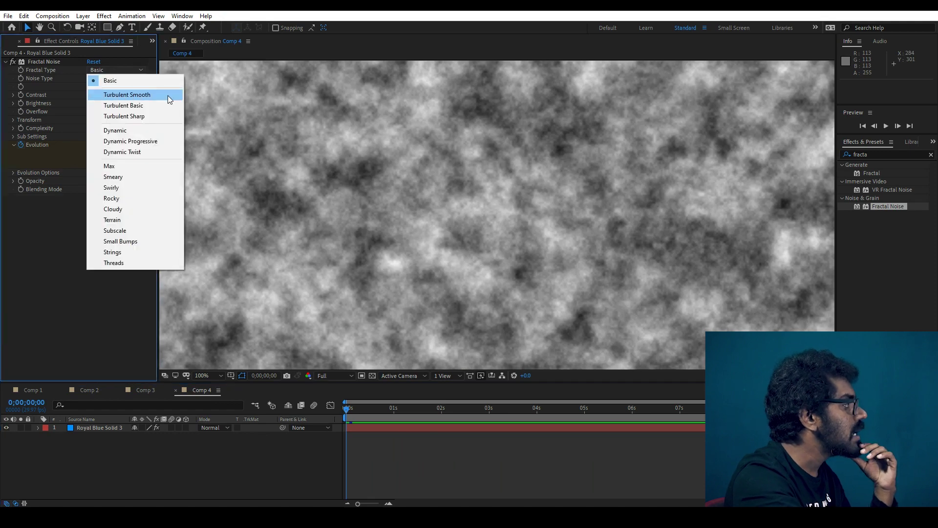
pyautogui.click(168, 95)
pyautogui.scroll(-4, 420, 189)
pyautogui.scroll(4, 420, 189)
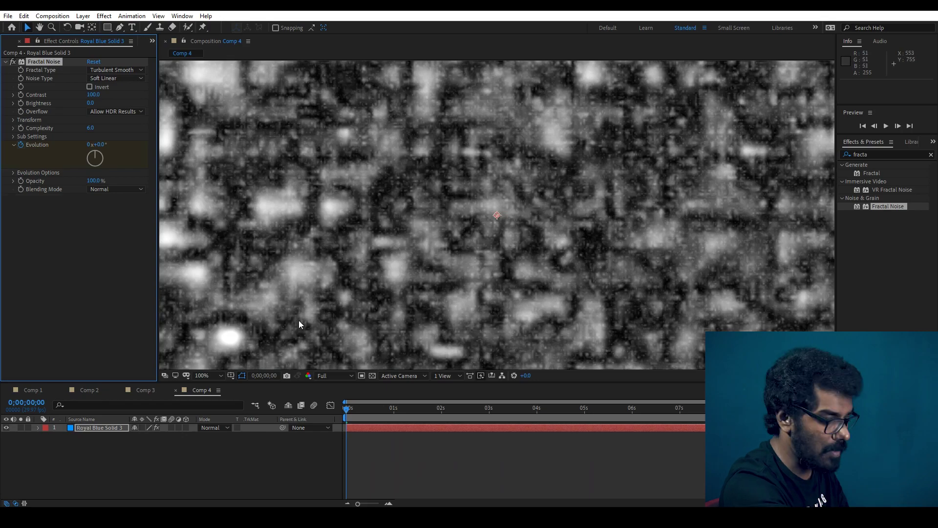
pyautogui.press('space')
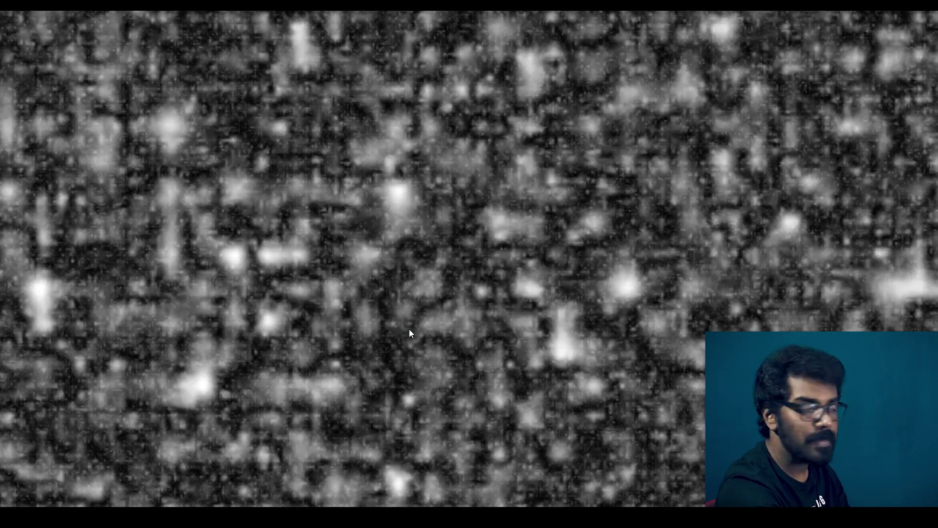
pyautogui.press('space')
pyautogui.press(',')
pyautogui.press(',')
pyautogui.press(',')
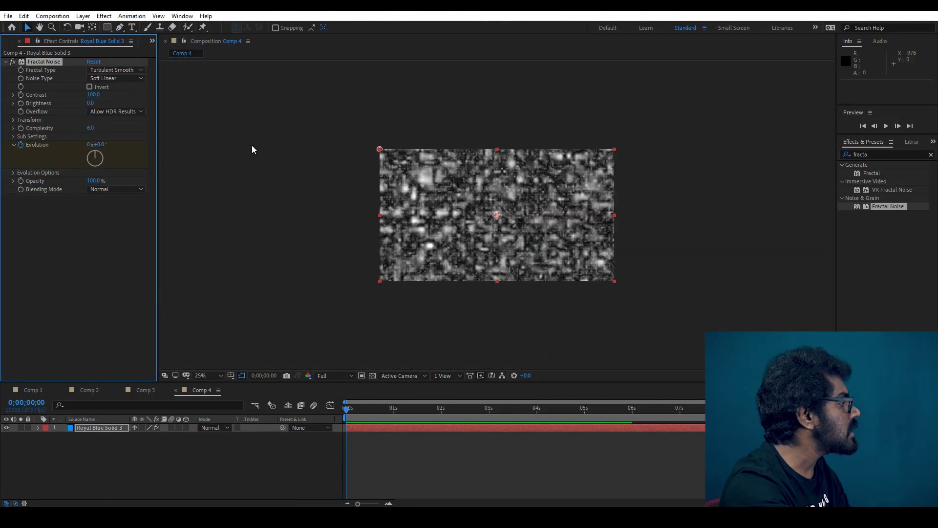
# Try Turbulent Basic and Turbulent Sharp, settle on Dynamic, then switch to Comp 1
pyautogui.click(130, 69)
pyautogui.click(117, 105)
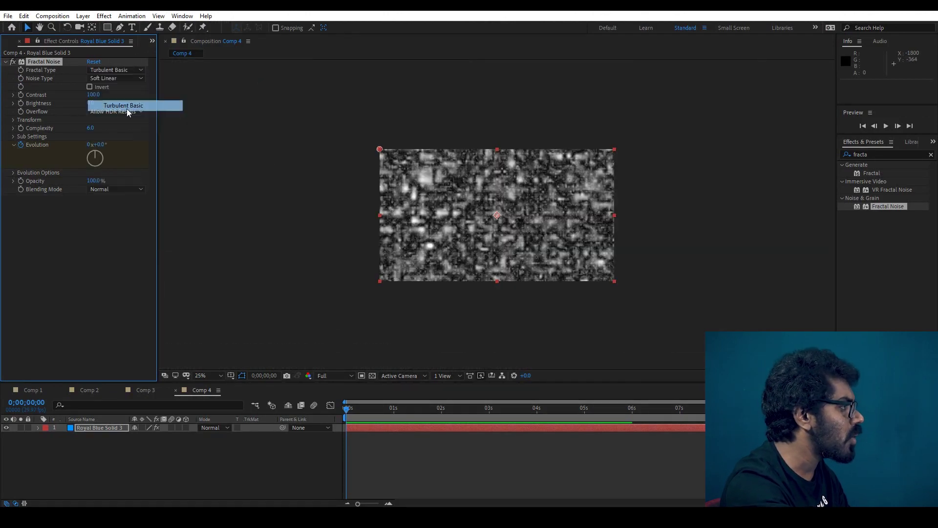
pyautogui.press('.')
pyautogui.click(113, 70)
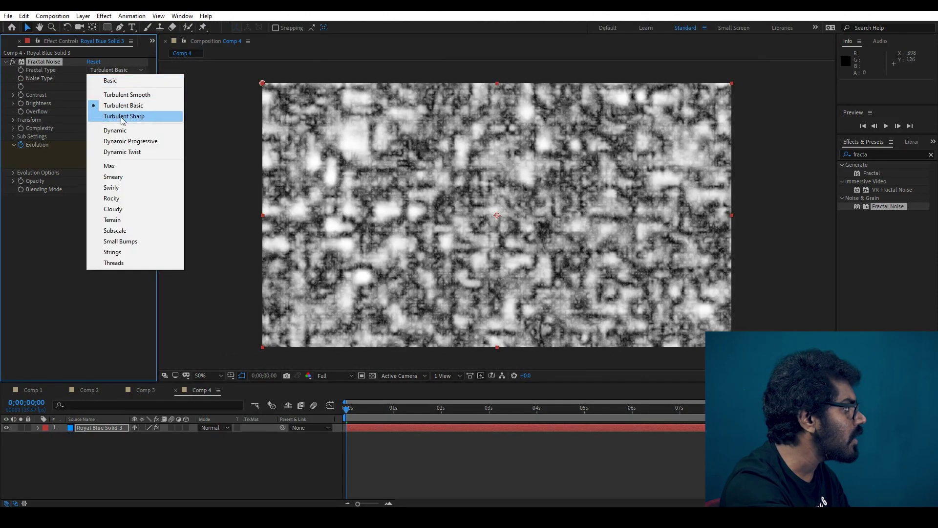
pyautogui.click(117, 115)
pyautogui.click(112, 71)
pyautogui.click(117, 129)
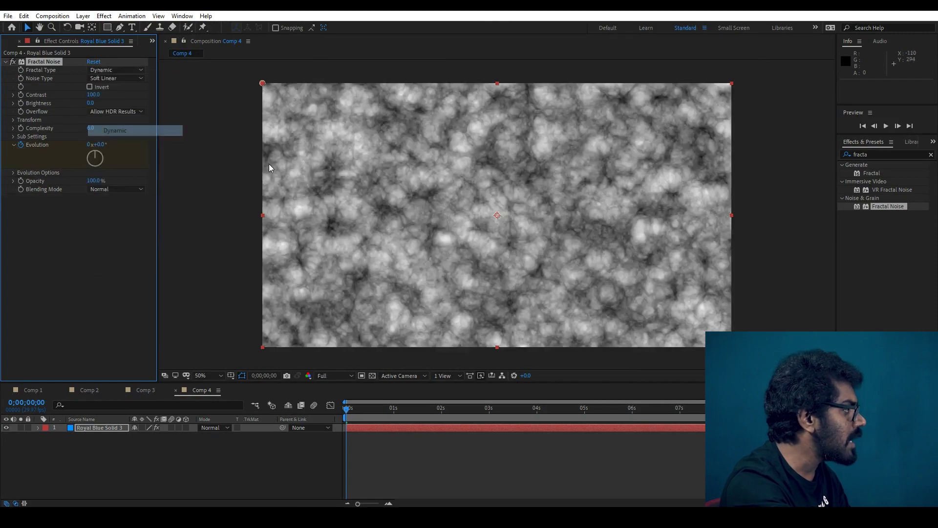
pyautogui.press('.')
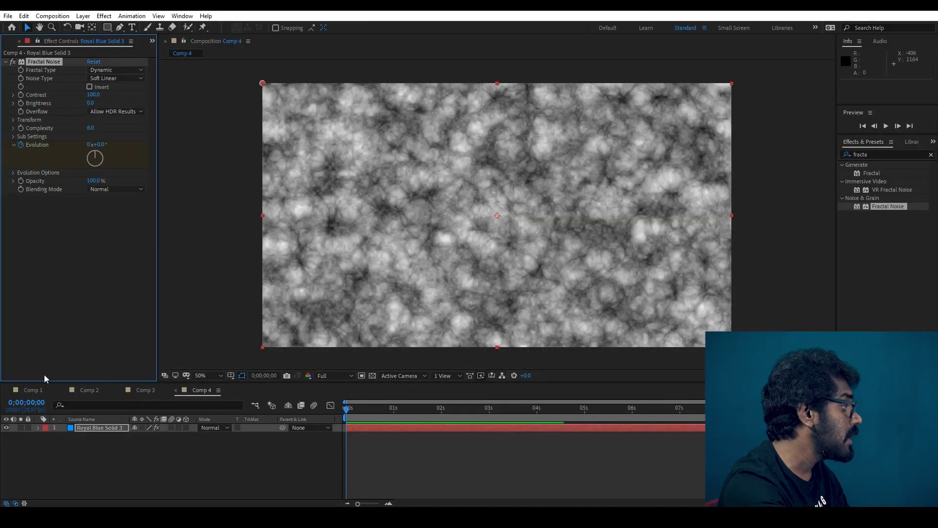
pyautogui.click(33, 389)
pyautogui.moveTo(377, 409)
pyautogui.mouseDown()
pyautogui.moveTo(438, 409)
pyautogui.moveTo(246, 411)
pyautogui.mouseUp()
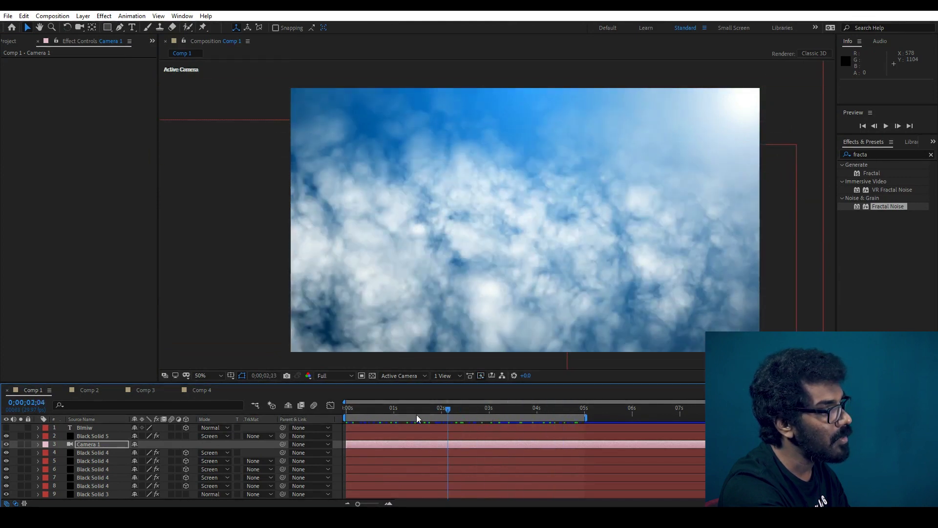
pyautogui.press('space')
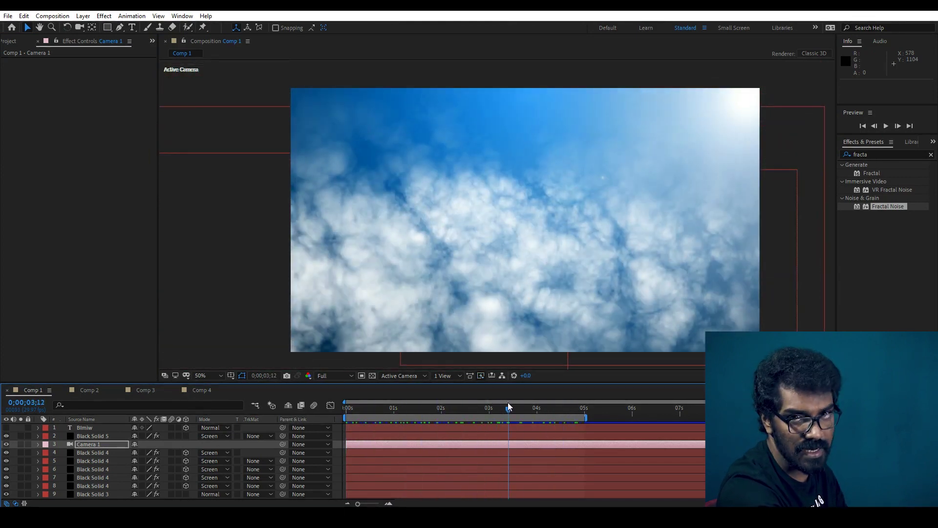
pyautogui.press('space')
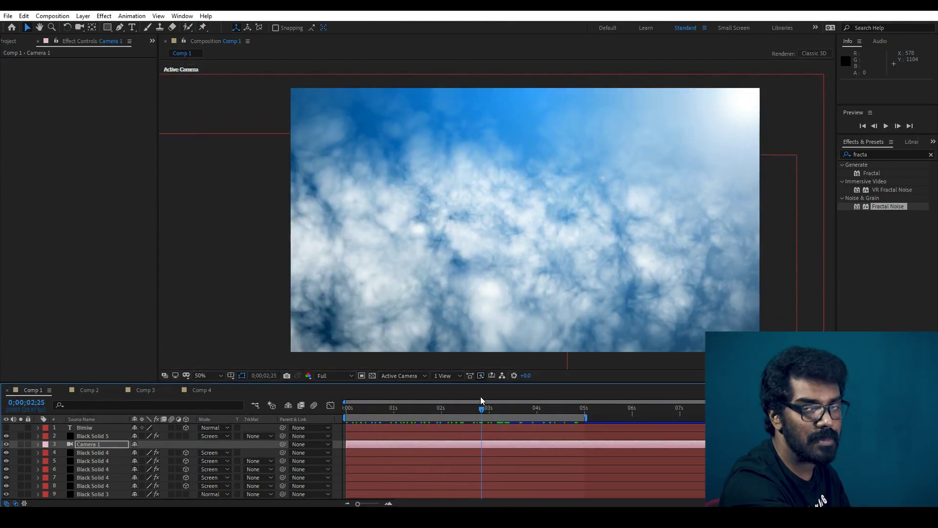
pyautogui.moveTo(482, 399); pyautogui.dragTo(139, 380)
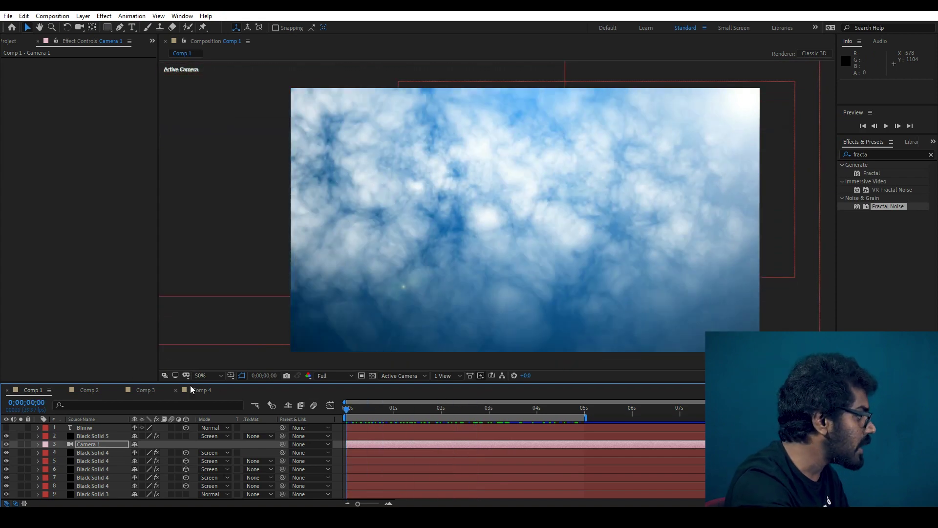
pyautogui.click(195, 387)
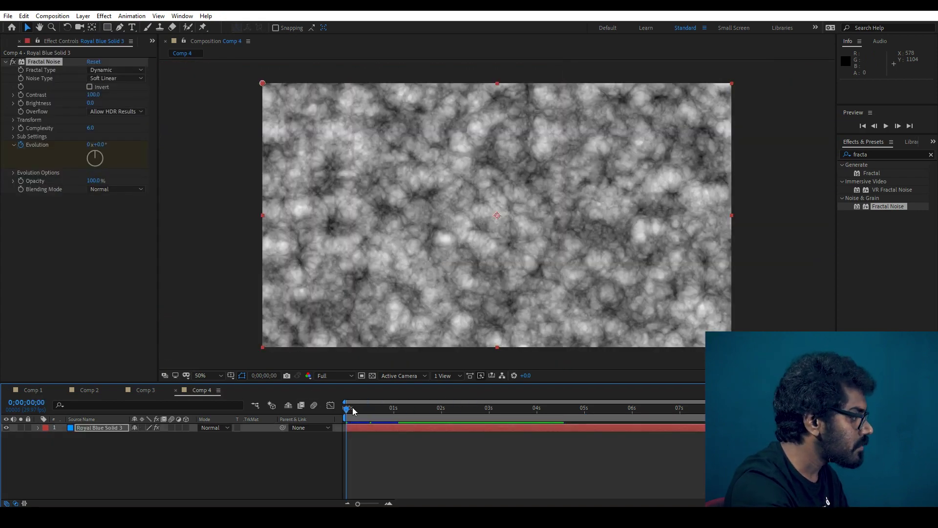
pyautogui.click(33, 389)
pyautogui.moveTo(359, 408); pyautogui.dragTo(515, 416)
pyautogui.click(6, 428)
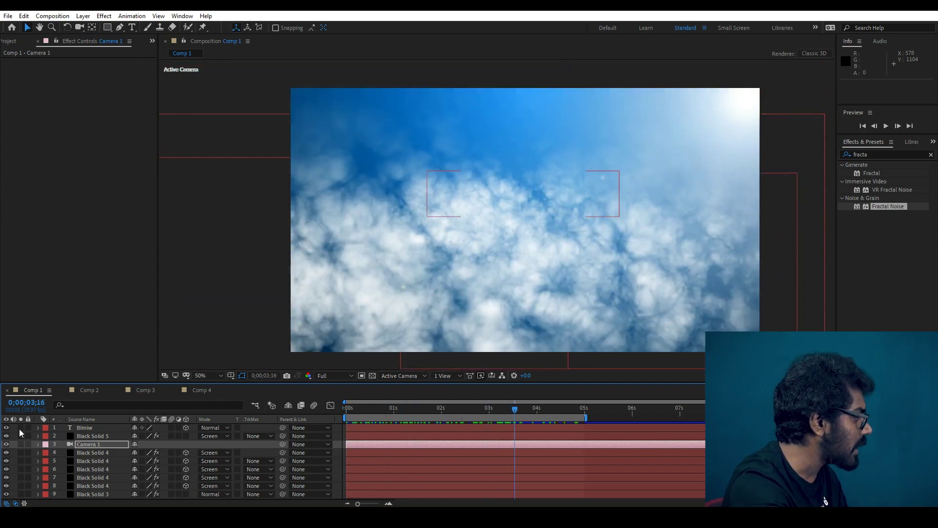
pyautogui.moveTo(371, 409)
pyautogui.mouseDown()
pyautogui.moveTo(492, 413)
pyautogui.moveTo(350, 412)
pyautogui.mouseUp()
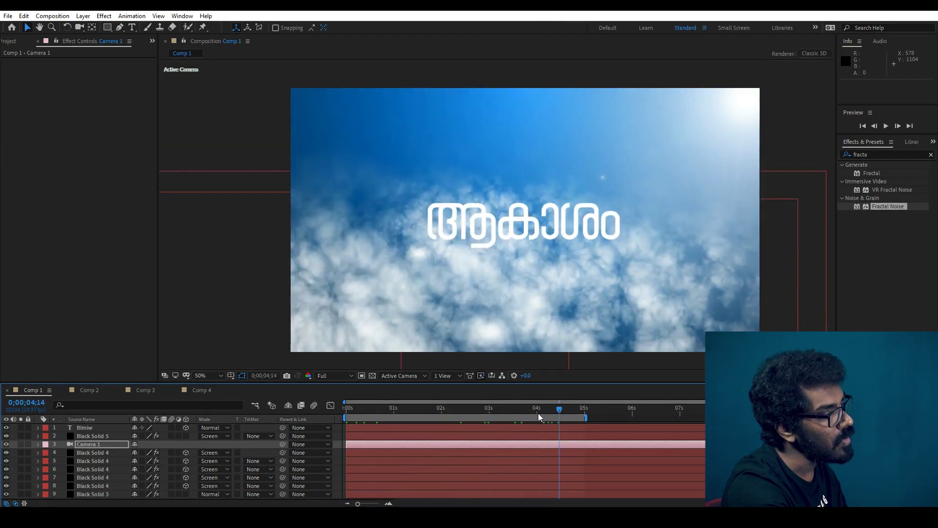
pyautogui.moveTo(351, 412); pyautogui.dragTo(246, 410)
pyautogui.click(202, 393)
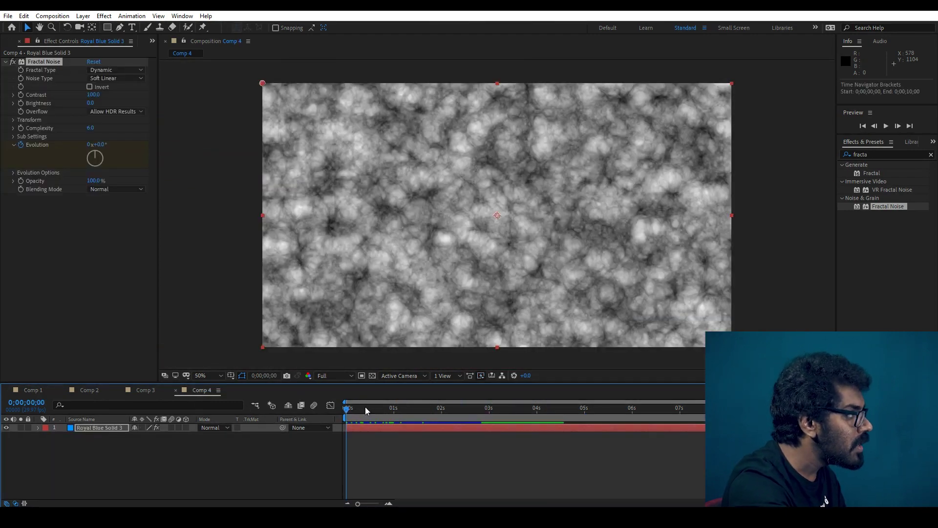
# At 0;00;02;15, compare the Dynamic Progressive and Dynamic Twist fractal types up to 200% zoom
pyautogui.press('k')
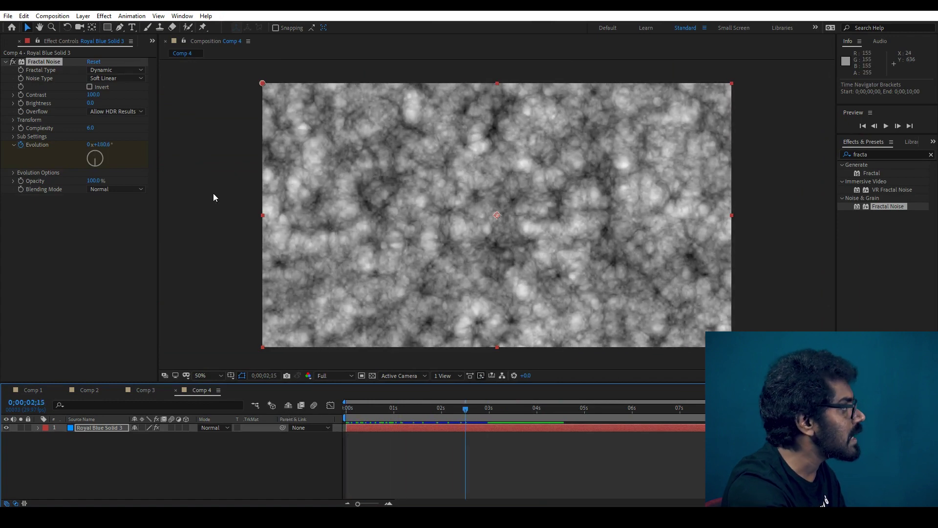
pyautogui.press('/')
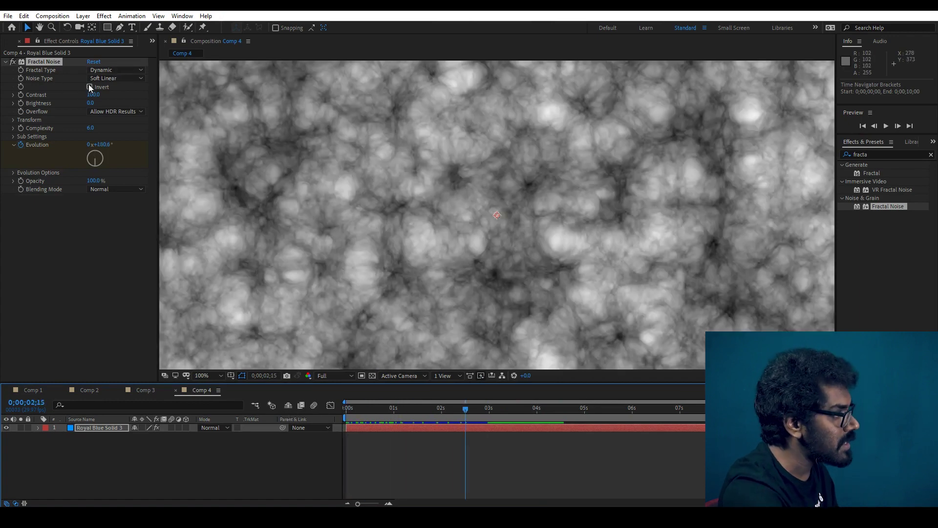
pyautogui.click(127, 73)
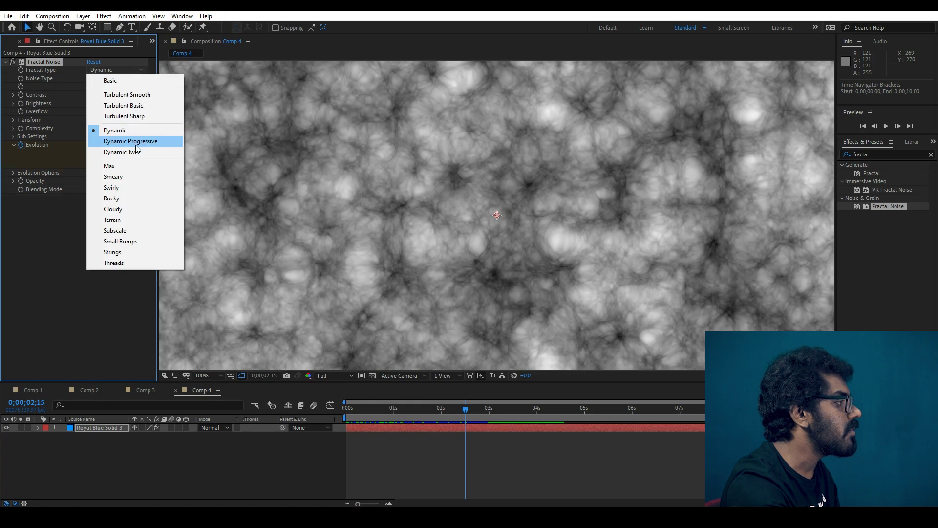
pyautogui.click(113, 140)
pyautogui.click(111, 70)
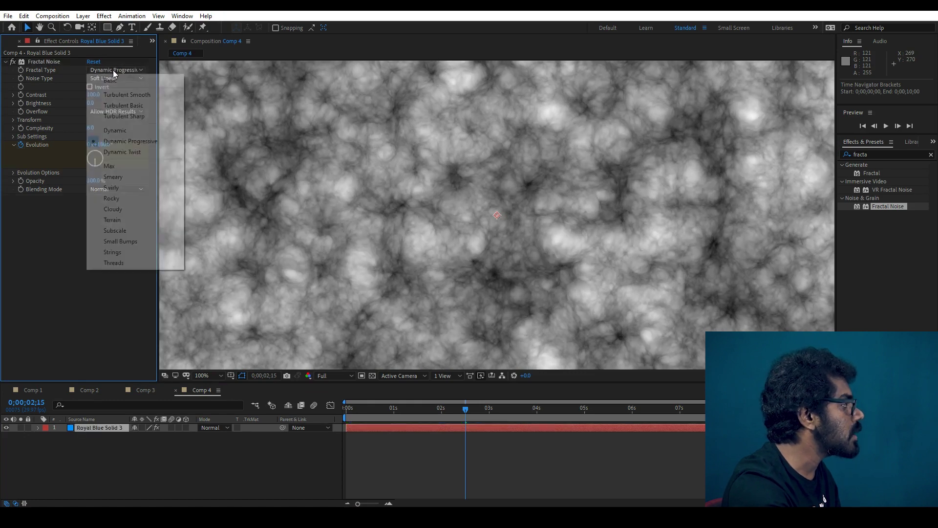
pyautogui.click(126, 155)
pyautogui.press('.')
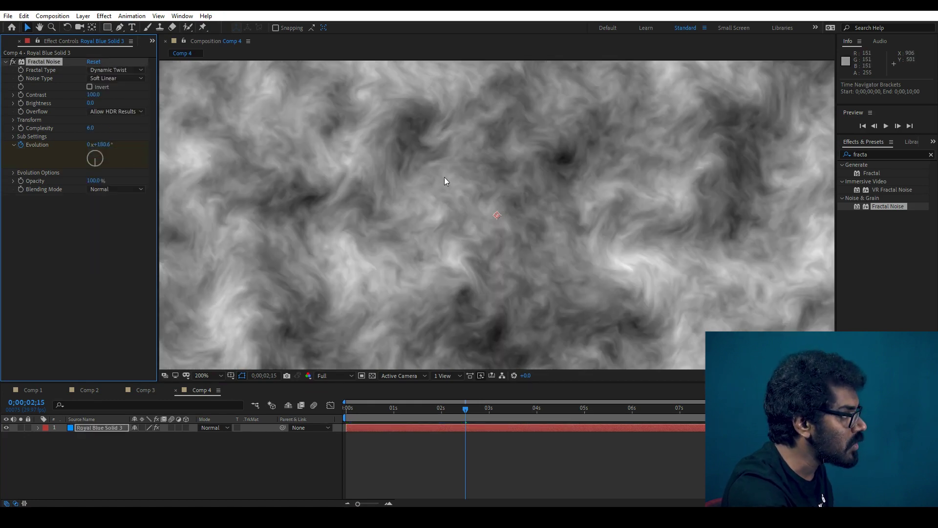
pyautogui.moveTo(444, 176); pyautogui.dragTo(492, 271)
pyautogui.moveTo(465, 409)
pyautogui.mouseDown()
pyautogui.moveTo(599, 421)
pyautogui.moveTo(362, 416)
pyautogui.mouseUp()
# Compare the Max, Smeary, Swirly, Cloudy and Terrain fractal types
pyautogui.click(112, 70)
pyautogui.click(133, 167)
pyautogui.press(',')
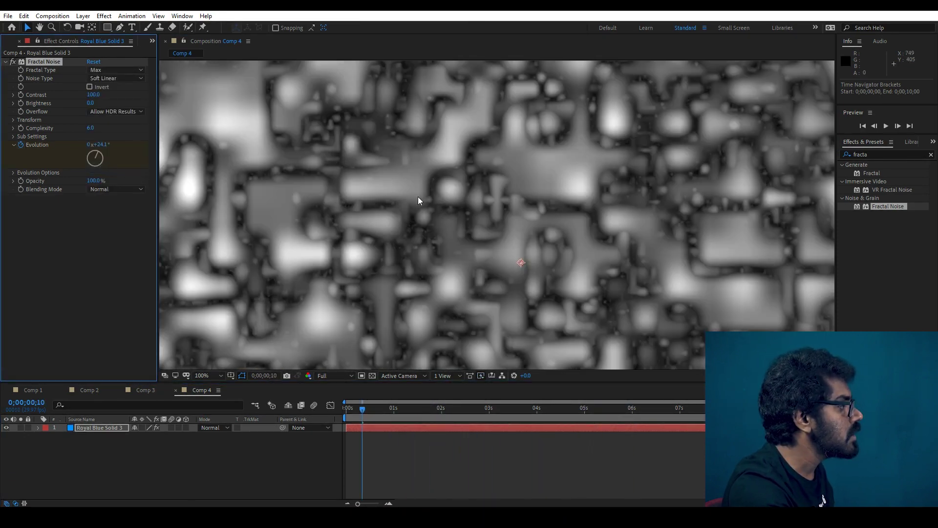
pyautogui.click(112, 70)
pyautogui.click(121, 177)
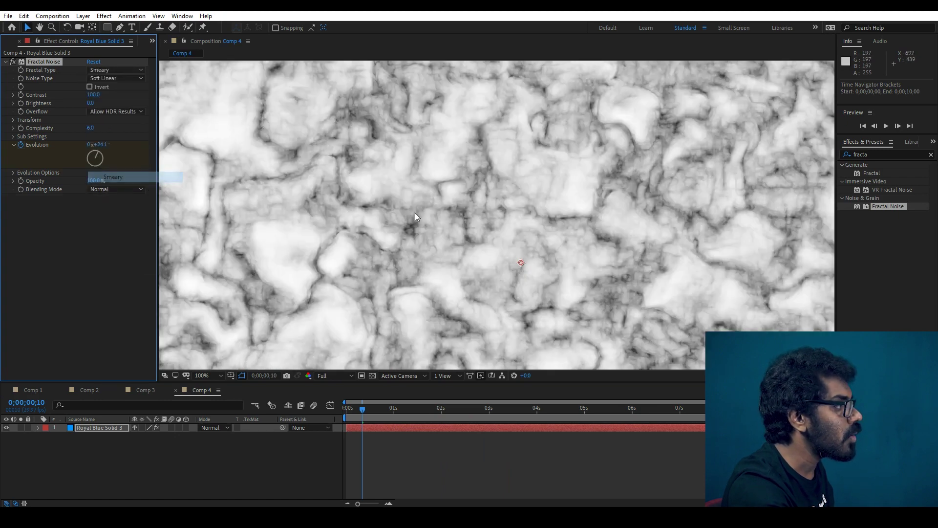
pyautogui.press(',')
pyautogui.click(106, 70)
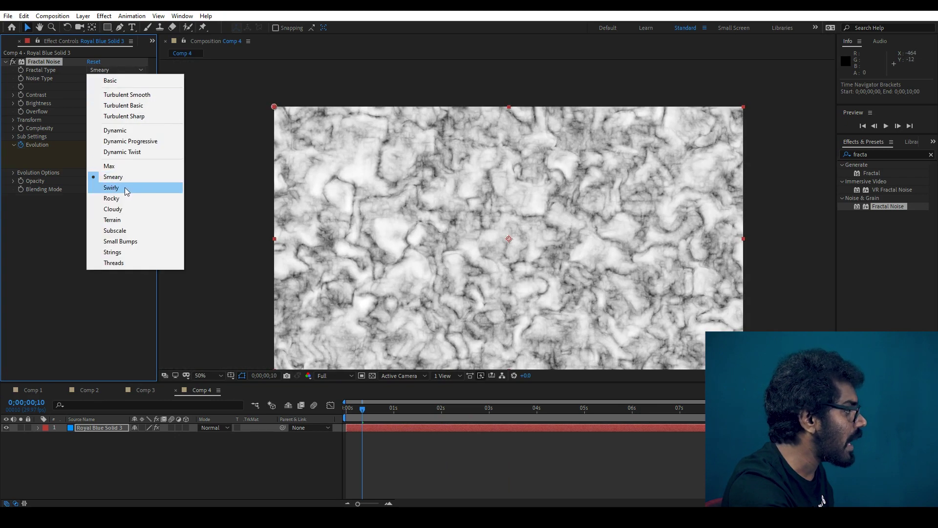
pyautogui.click(125, 186)
pyautogui.click(110, 69)
pyautogui.click(133, 206)
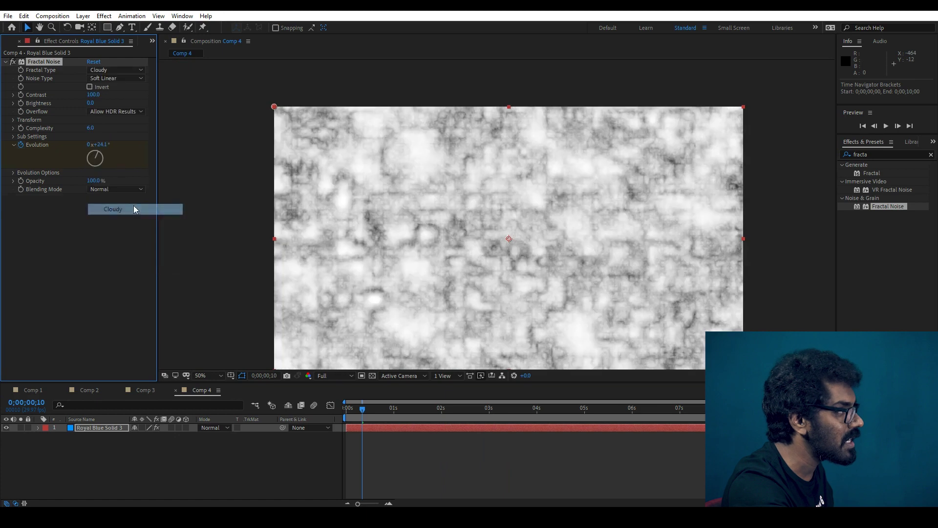
pyautogui.click(115, 72)
pyautogui.click(128, 219)
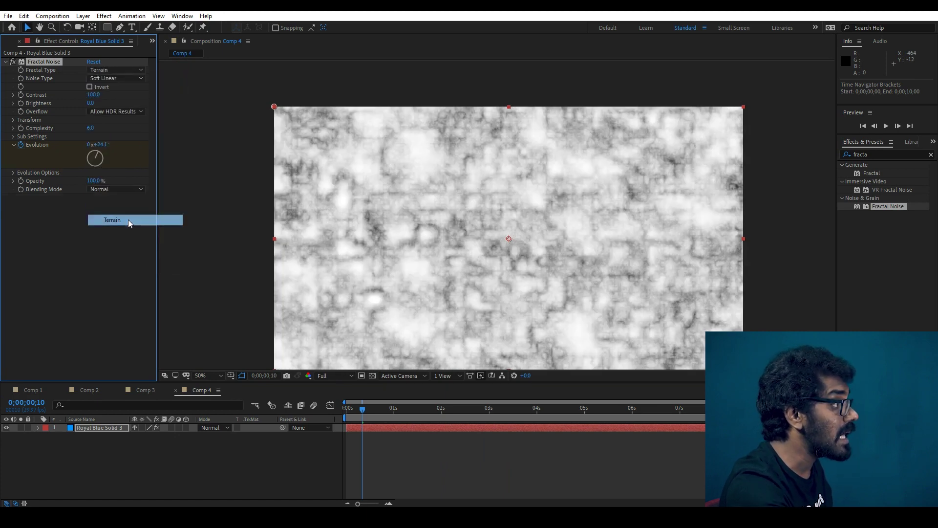
# Try Subscale and Small Bumps, then set the fractal type back to Basic
pyautogui.click(110, 70)
pyautogui.click(141, 234)
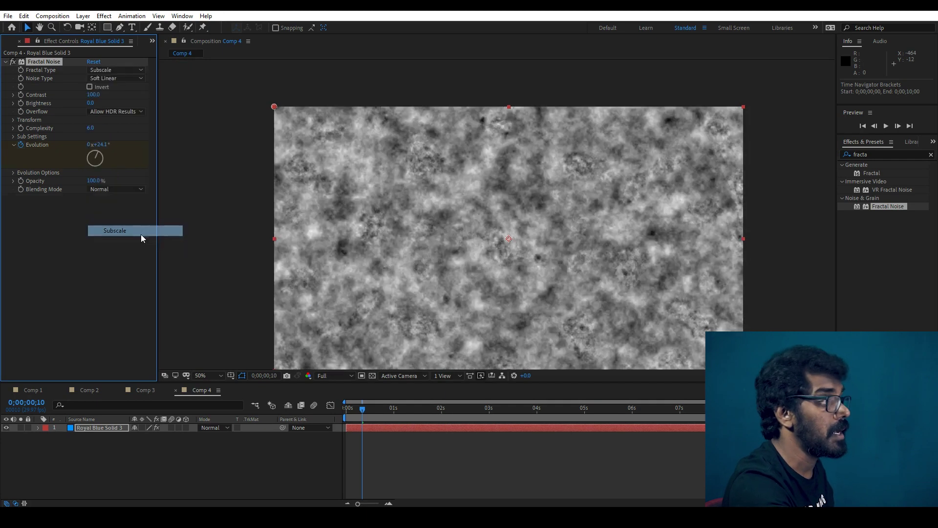
pyautogui.scroll(2, 475, 254)
pyautogui.click(111, 74)
pyautogui.click(112, 241)
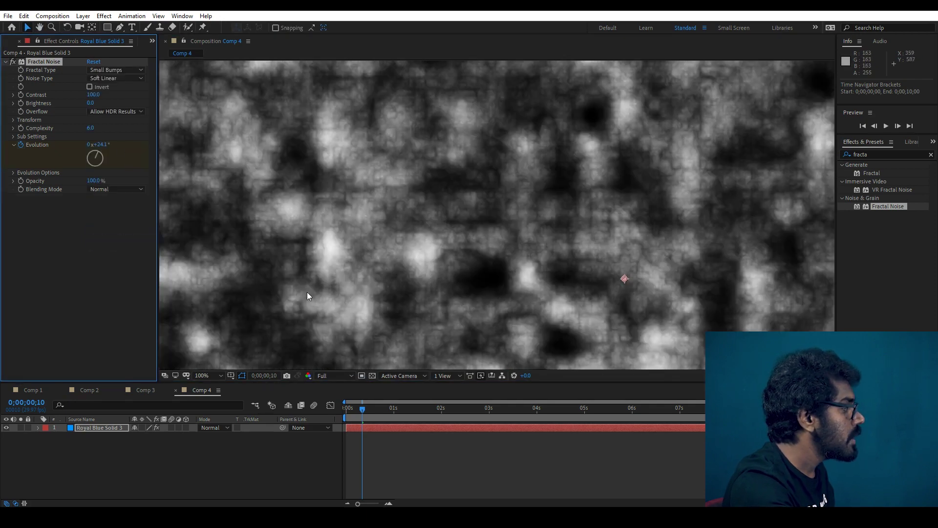
pyautogui.click(123, 74)
pyautogui.click(110, 78)
pyautogui.scroll(-2, 361, 182)
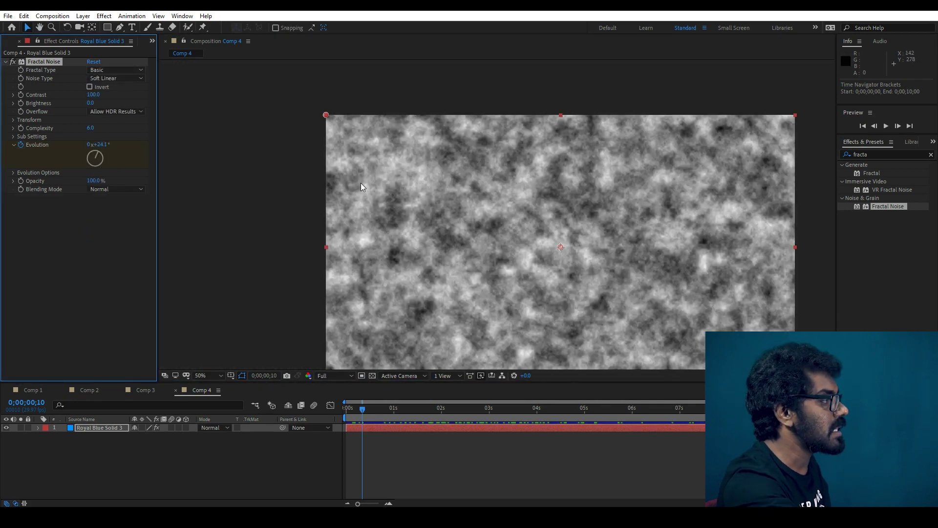
# Play a full-screen preview of the grey Fractal Noise on Royal Blue Solid 3
pyautogui.scroll(2, 460, 235)
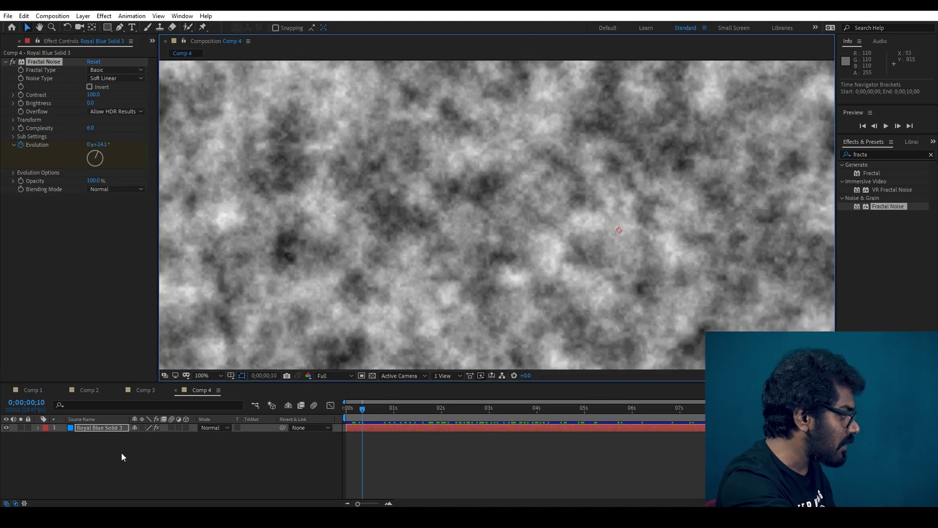
pyautogui.click(98, 427)
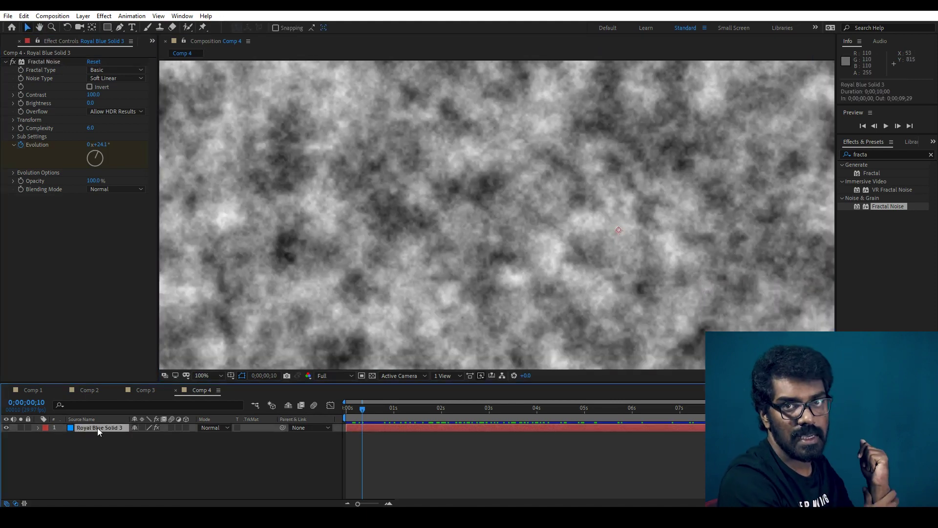
pyautogui.scroll(-2, 645, 235)
pyautogui.scroll(2, 645, 234)
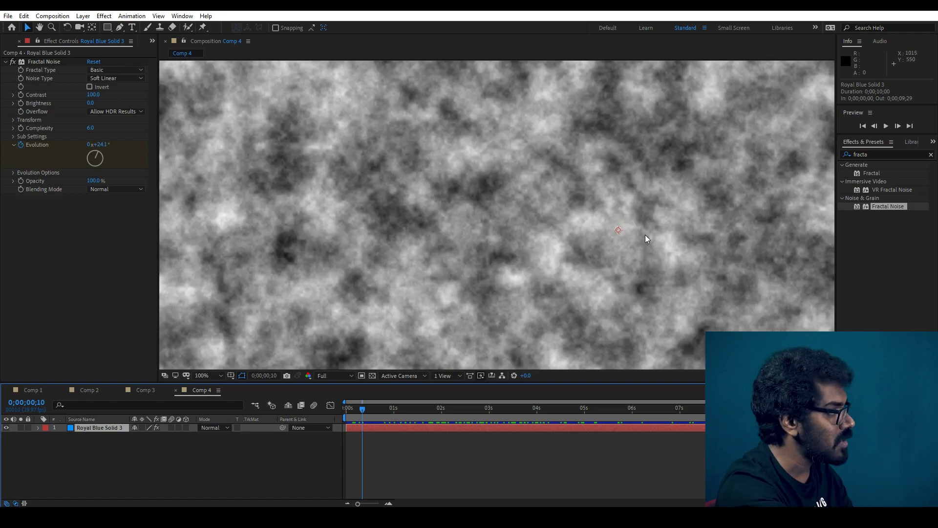
pyautogui.press('space')
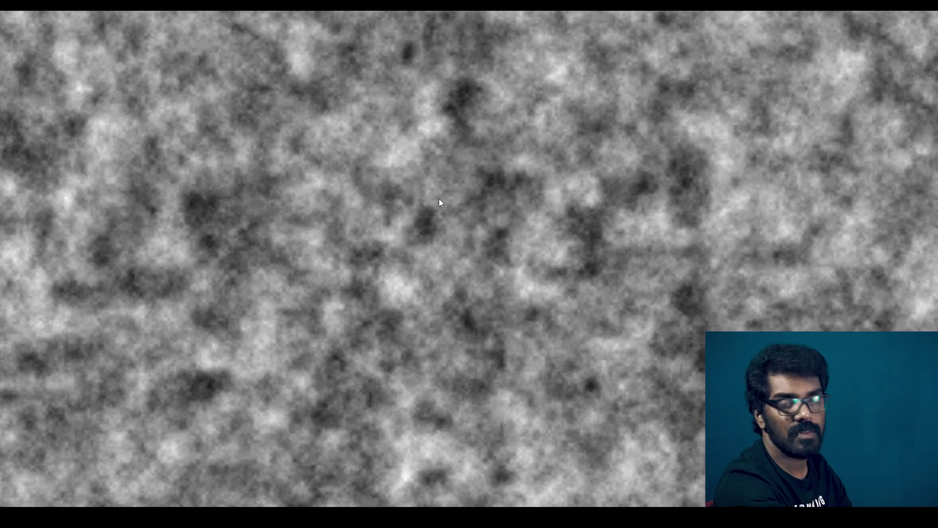
pyautogui.press('space')
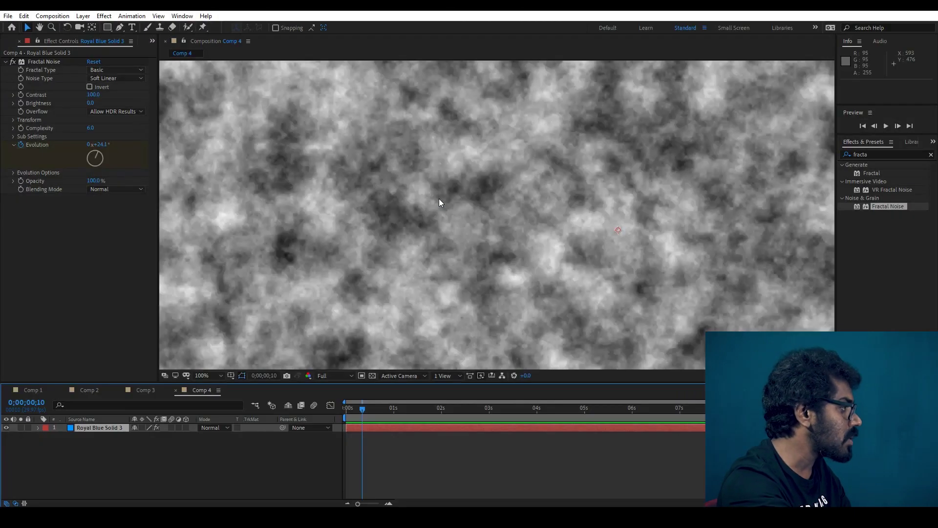
# Reselect the solid at 100% zoom and bring up the Fractal Noise Blending Mode list
pyautogui.click(146, 454)
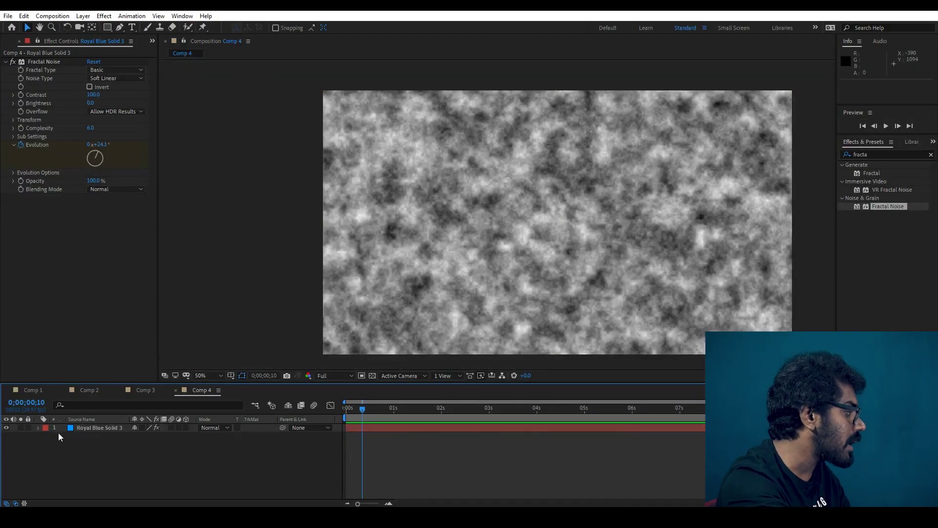
pyautogui.click(91, 431)
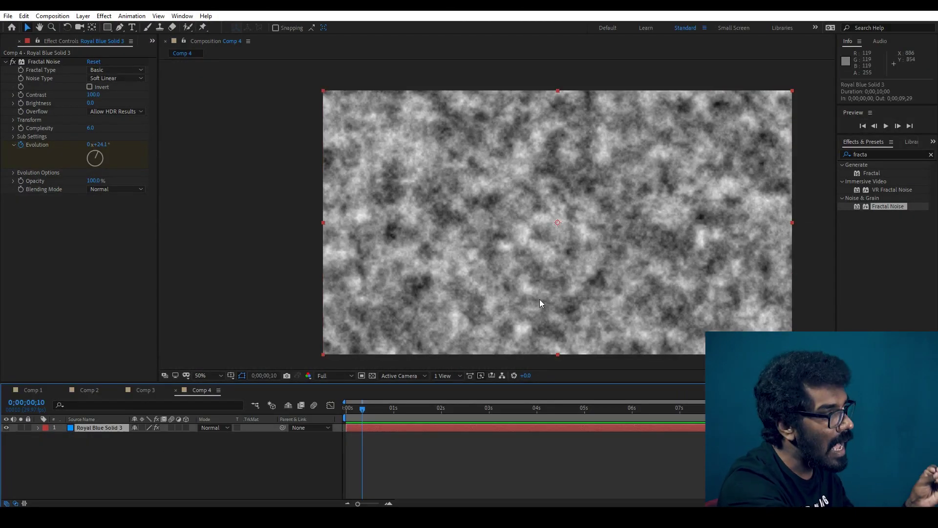
pyautogui.press('/')
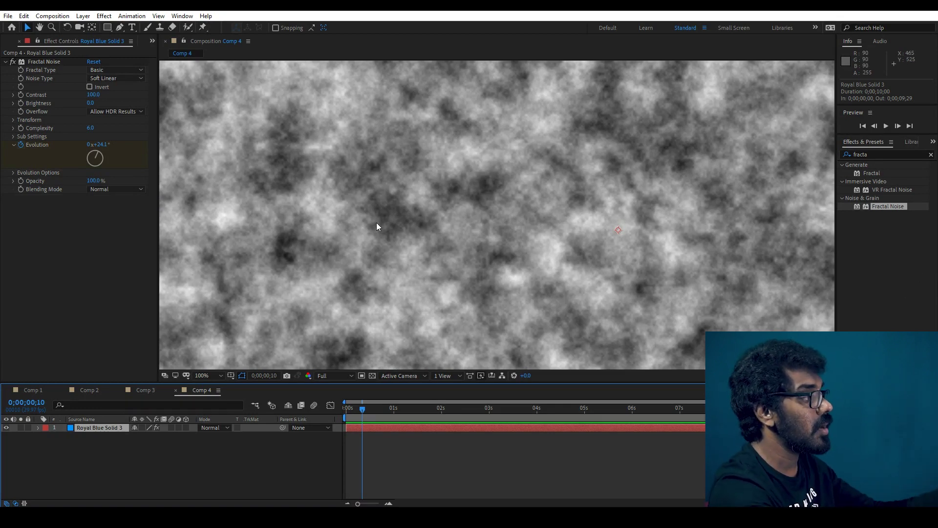
pyautogui.click(91, 432)
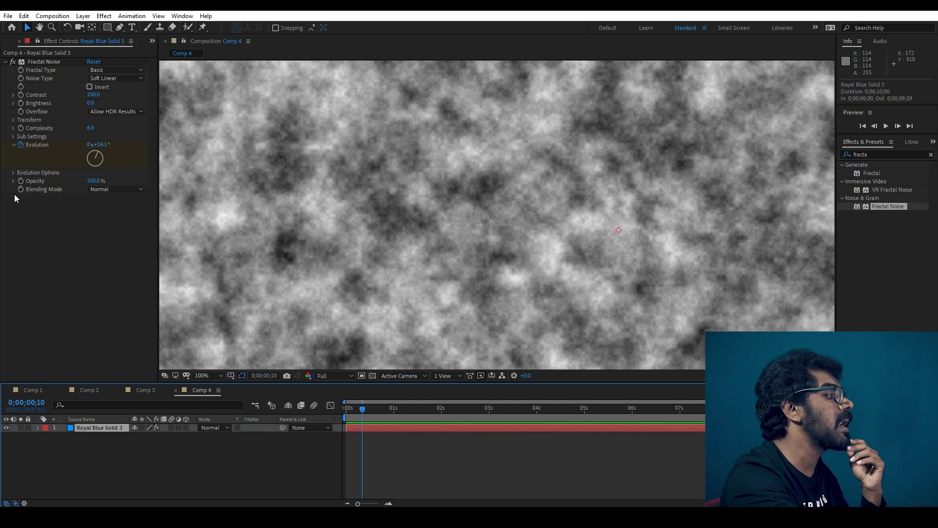
pyautogui.click(114, 191)
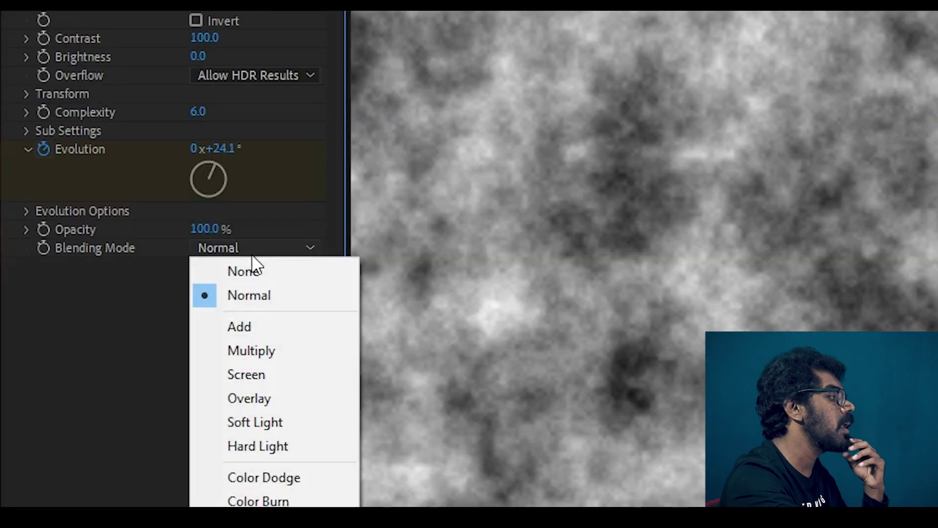
# Try the Add, Multiply and Screen blending modes for the Fractal Noise
pyautogui.click(265, 327)
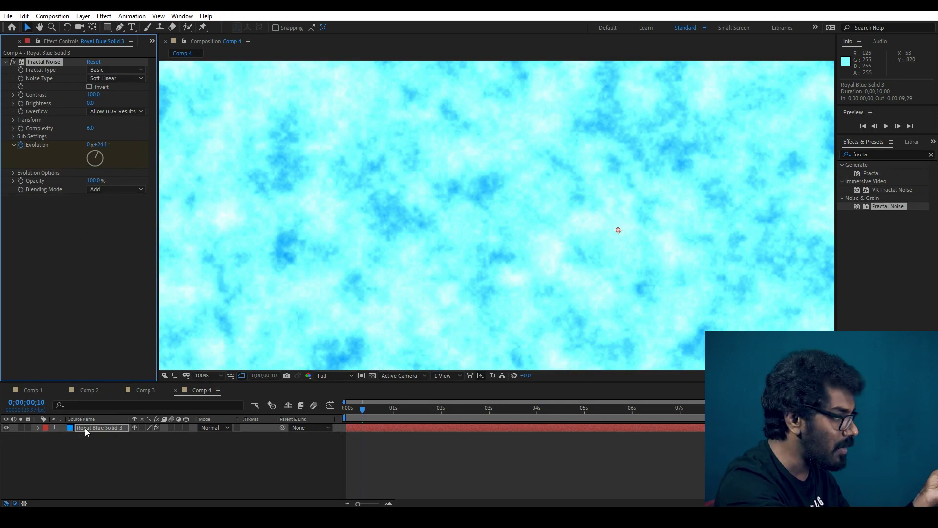
pyautogui.click(115, 189)
pyautogui.click(112, 235)
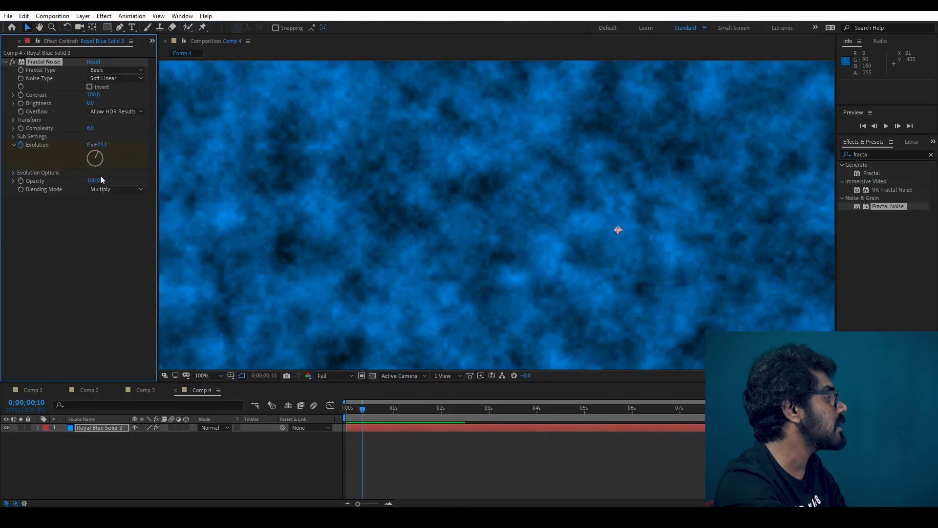
pyautogui.click(121, 191)
pyautogui.click(126, 246)
# Compare Overlay with Soft Light, keep Overlay, and bring up the solid's settings
pyautogui.click(116, 188)
pyautogui.click(124, 258)
pyautogui.click(121, 189)
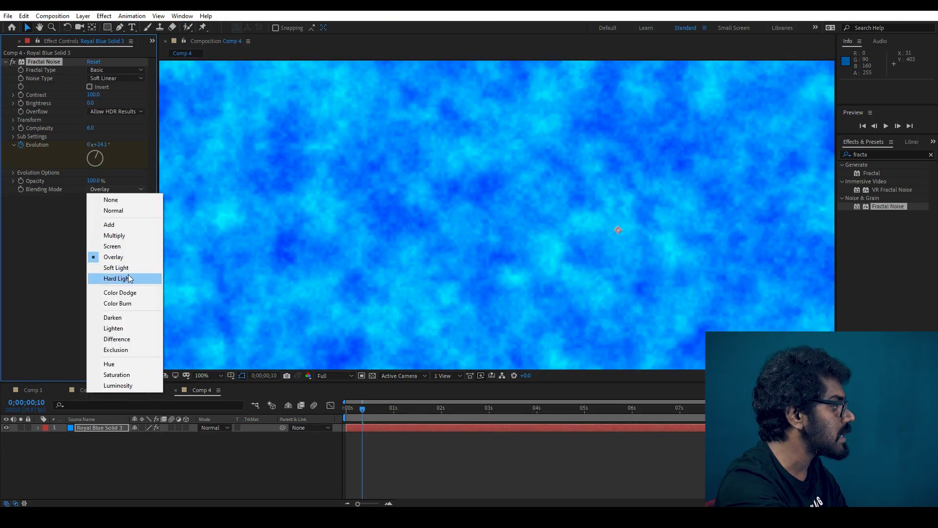
pyautogui.click(129, 269)
pyautogui.click(122, 189)
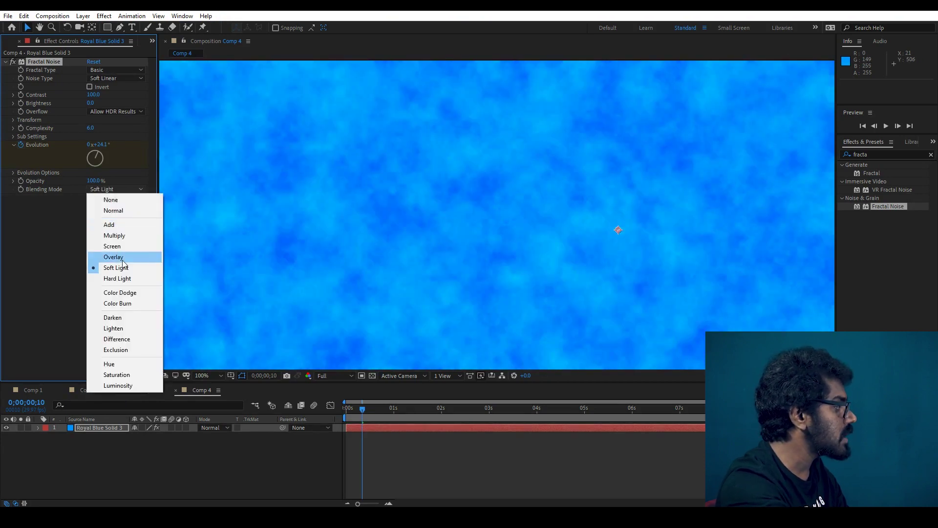
pyautogui.click(123, 259)
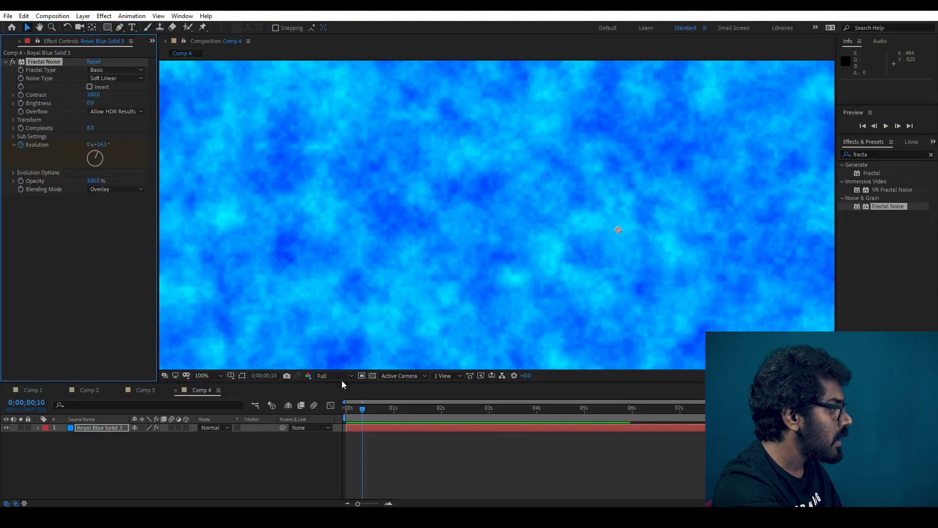
pyautogui.click(104, 426)
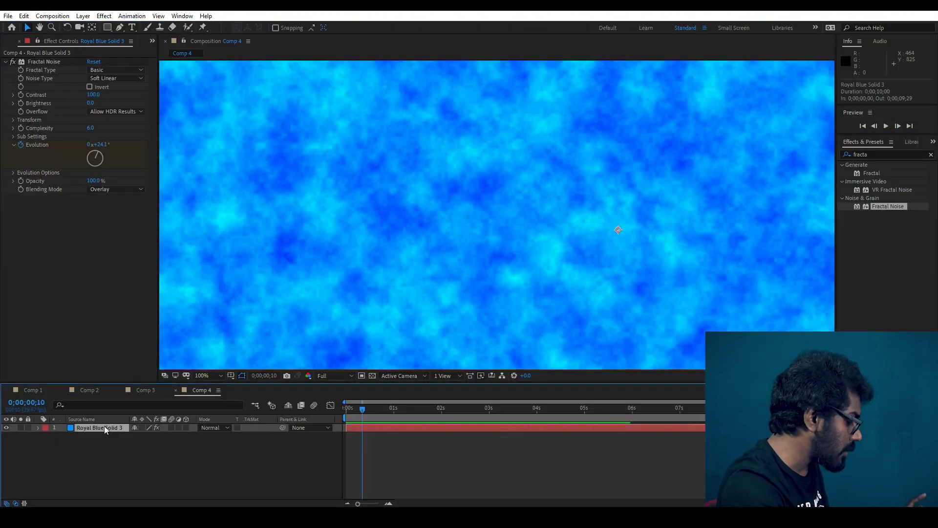
pyautogui.hotkey('ctrl', 'shift', 'y')
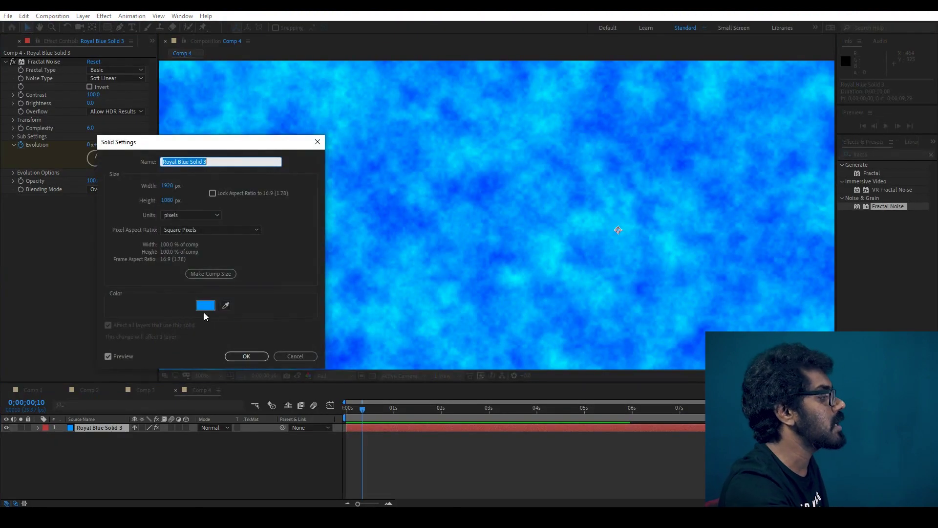
# Change the solid colour to orange-yellow FFBA00 so it becomes Orange Solid 2
pyautogui.click(208, 305)
pyautogui.moveTo(295, 215)
pyautogui.mouseDown()
pyautogui.moveTo(298, 335)
pyautogui.moveTo(297, 314)
pyautogui.mouseUp()
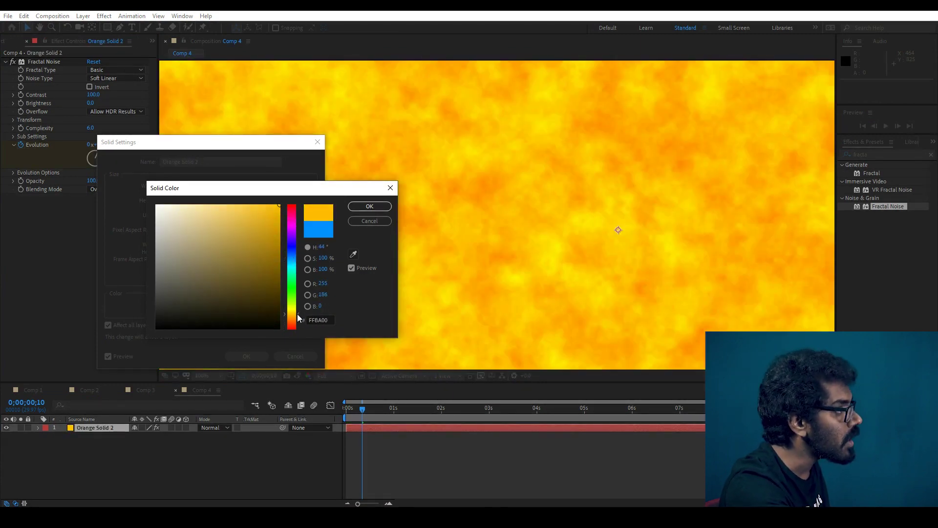
pyautogui.click(370, 205)
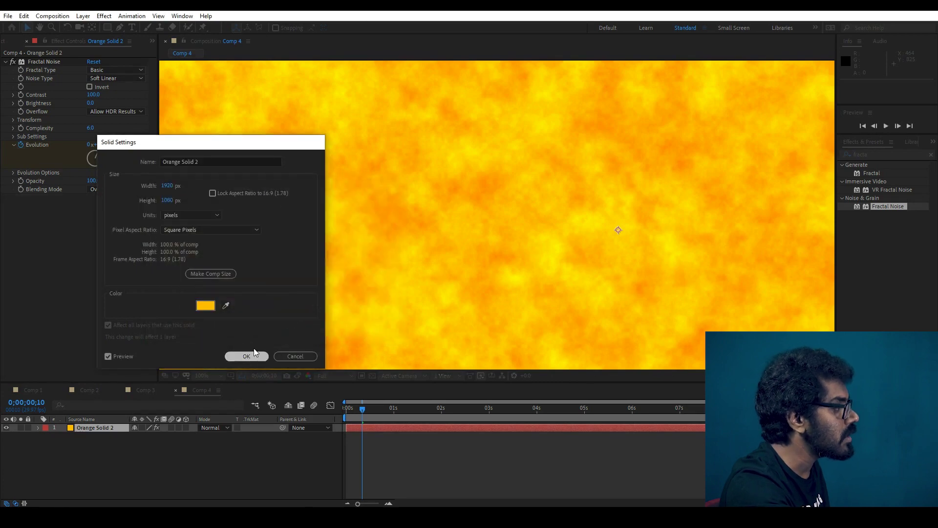
pyautogui.click(246, 355)
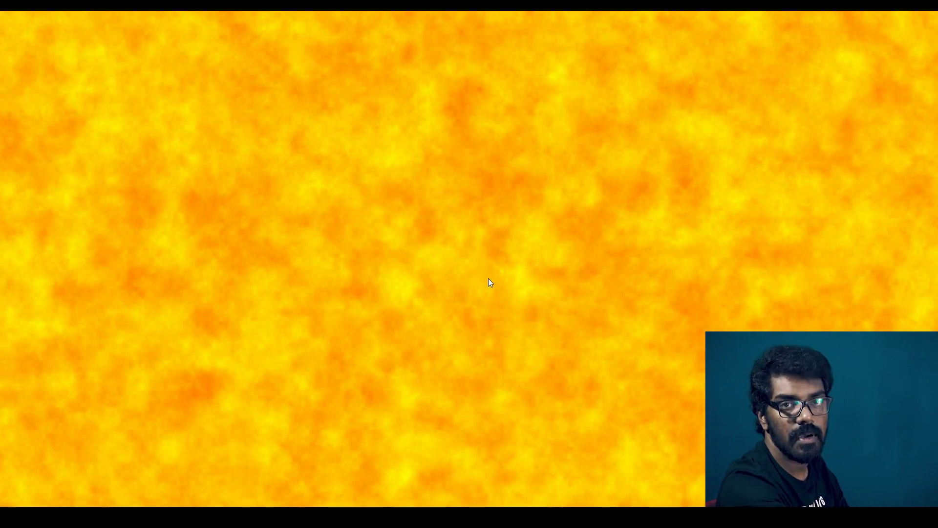
pyautogui.press('`')
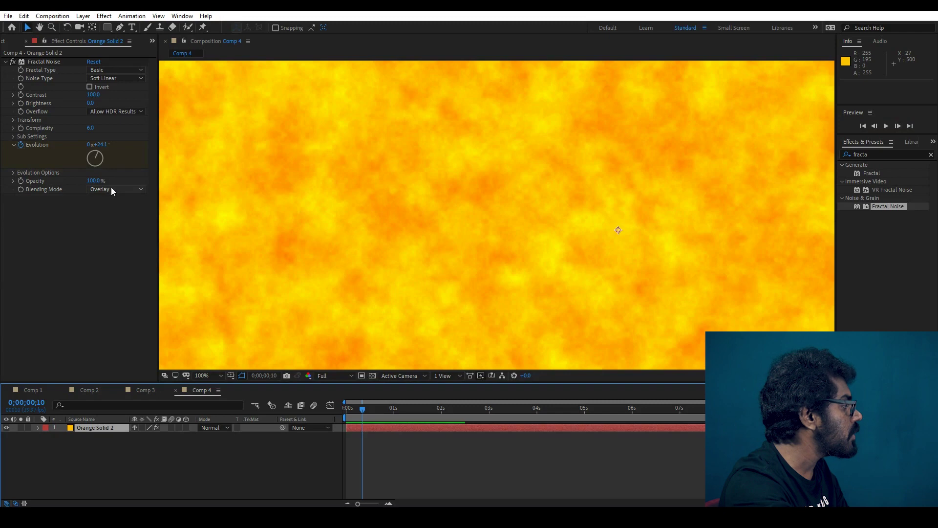
# Undo the colour change to restore the blue solid, then set Fractal Type to Turbulent Smooth
pyautogui.hotkey('ctrl', 'z')
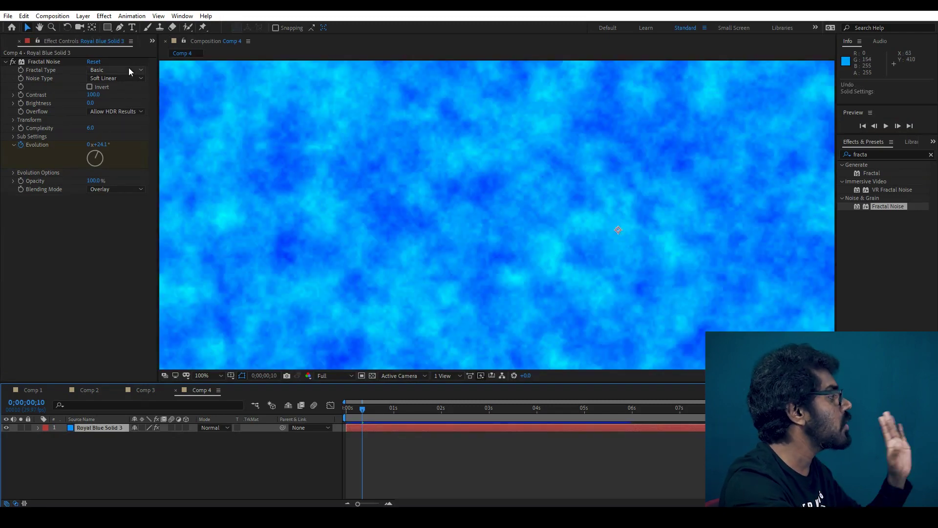
pyautogui.click(127, 70)
pyautogui.click(131, 93)
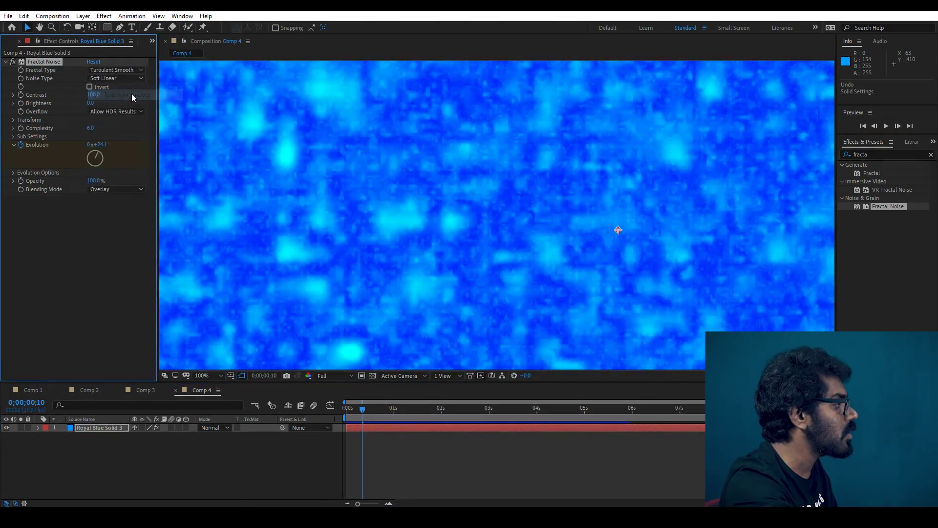
pyautogui.scroll(-2, 549, 210)
pyautogui.scroll(1, 549, 210)
pyautogui.scroll(-1, 549, 210)
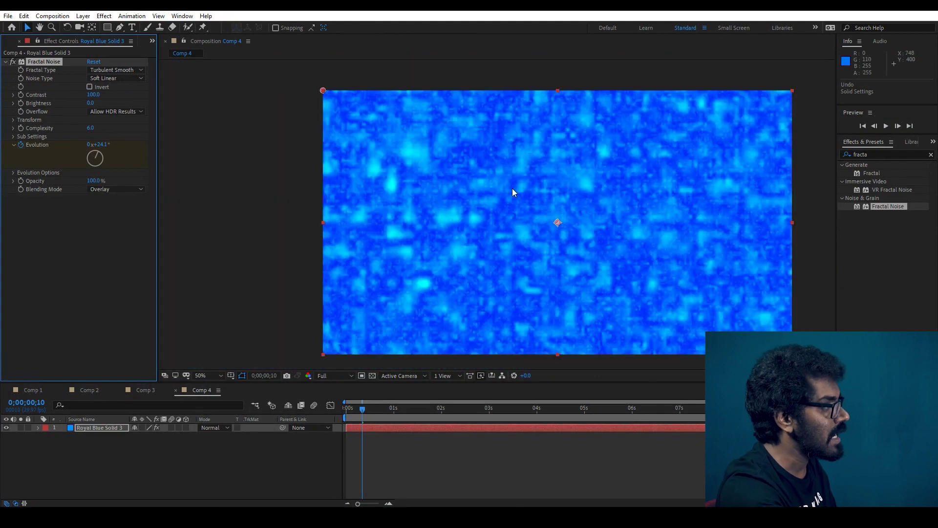
pyautogui.scroll(2, 503, 200)
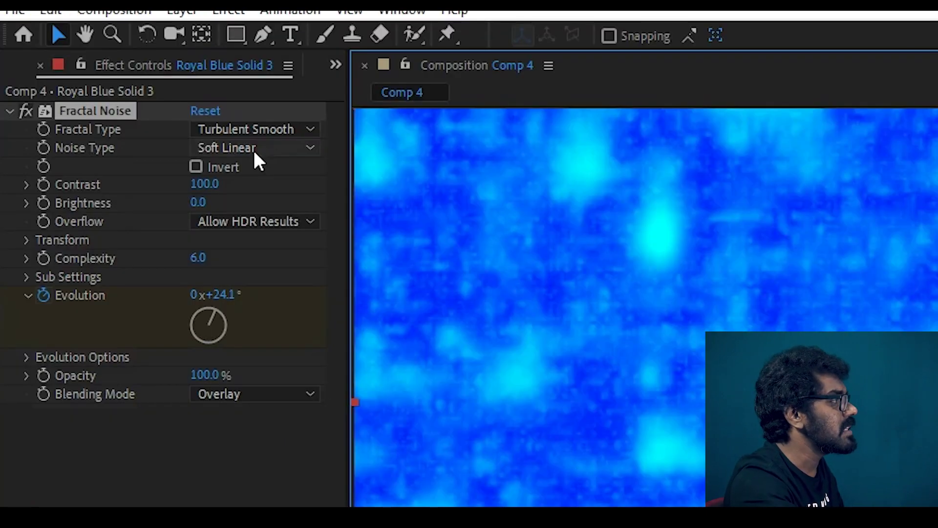
# Try Noise Type Block, then Linear, then settle on Spline, previewing the animated noise full screen
pyautogui.click(254, 151)
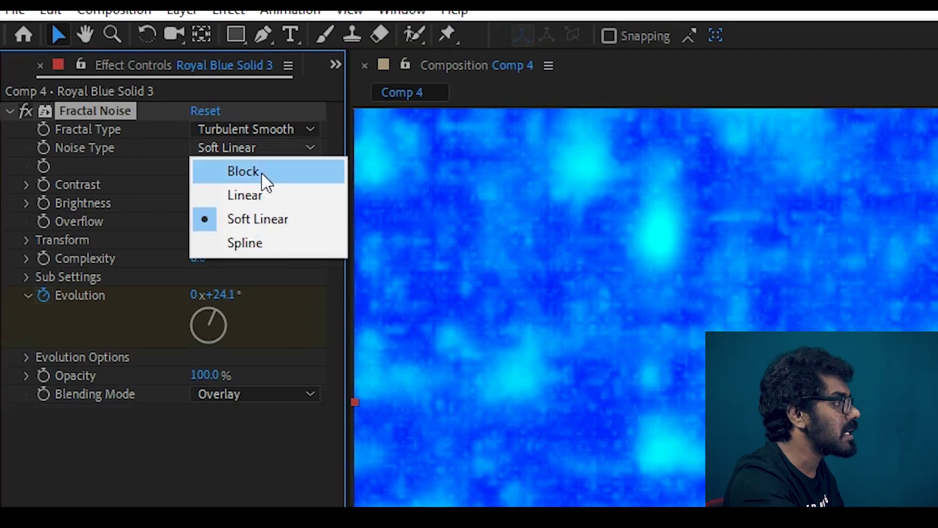
pyautogui.click(261, 171)
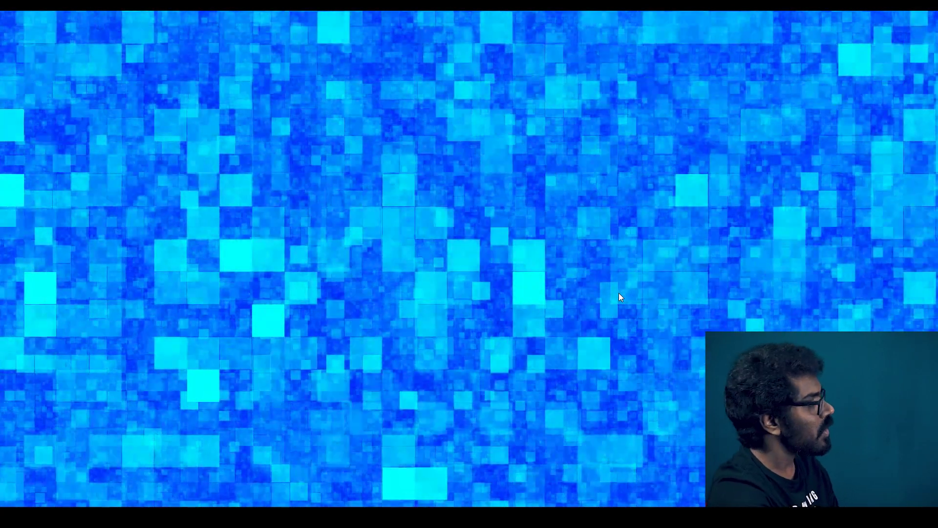
pyautogui.press('space')
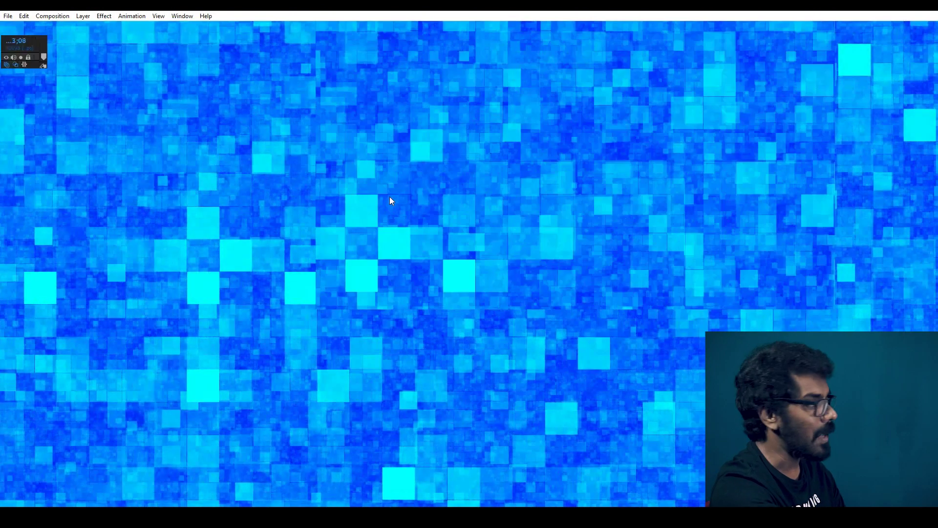
pyautogui.click(119, 78)
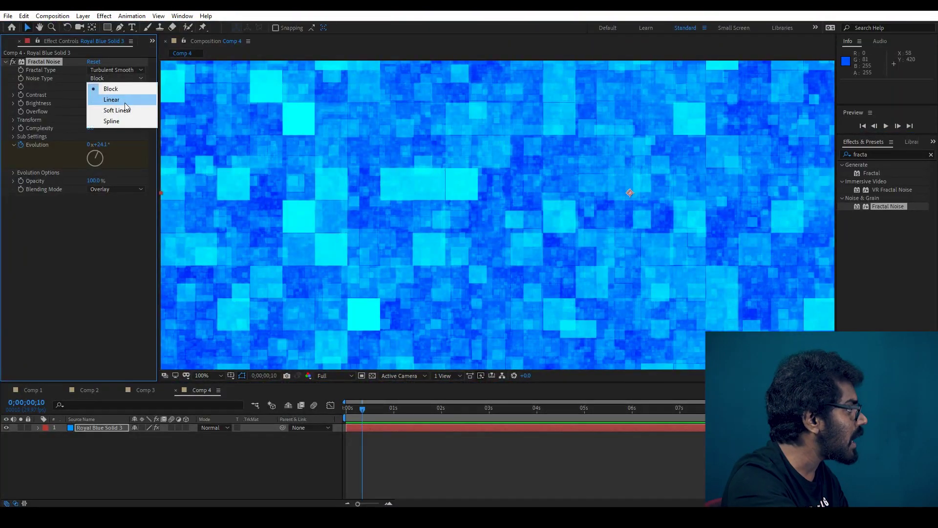
pyautogui.click(125, 102)
pyautogui.click(121, 77)
pyautogui.click(126, 123)
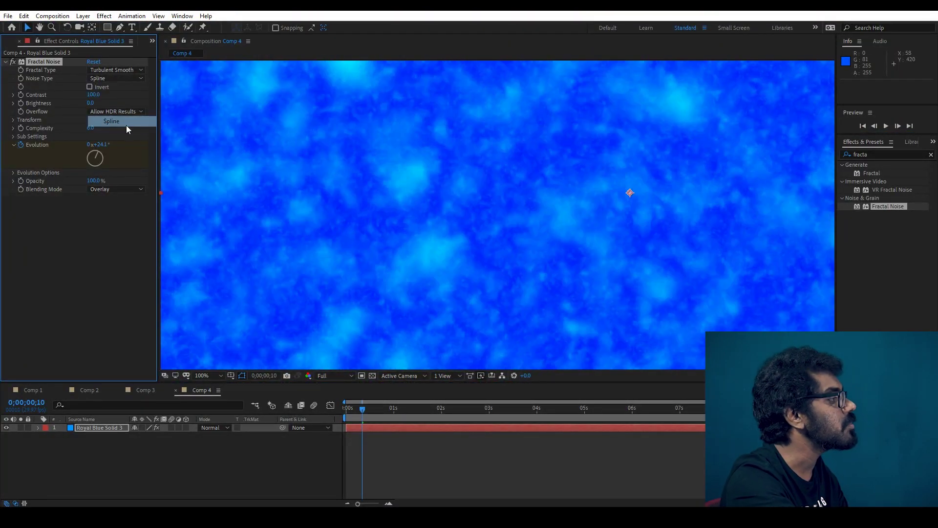
pyautogui.press('space')
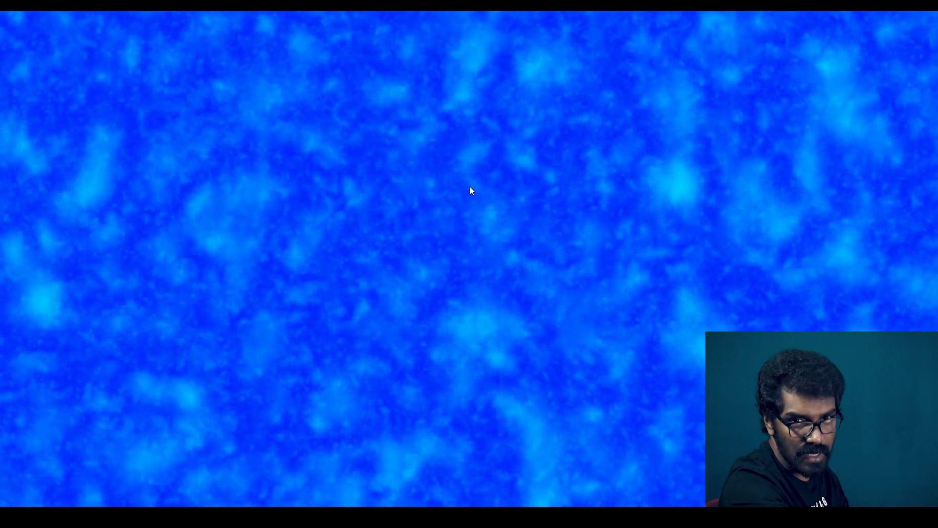
pyautogui.press('space')
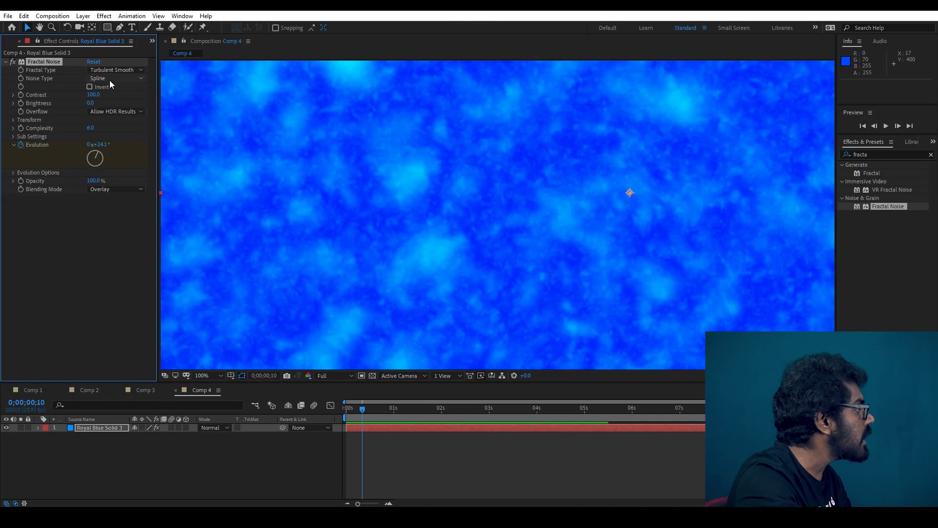
# Compare Invert on and off twice, then reset Fractal Noise to its defaults
pyautogui.click(104, 87)
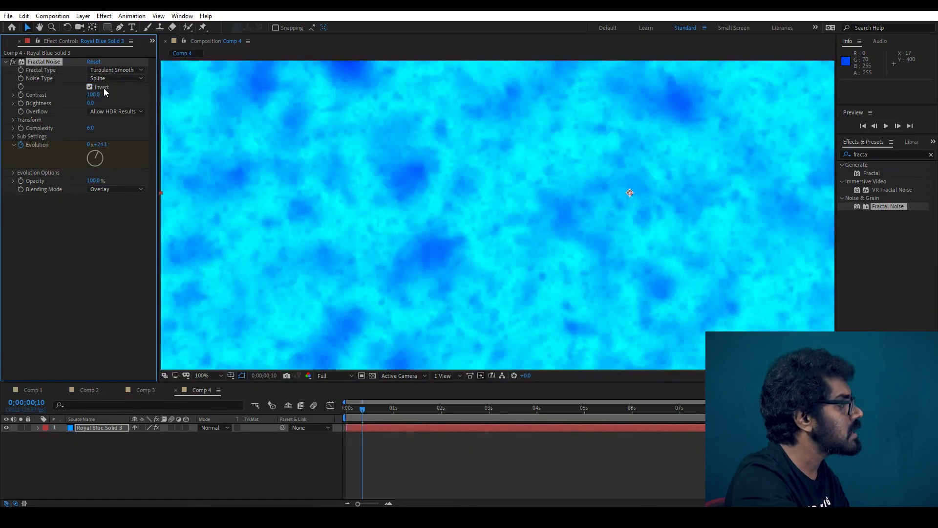
pyautogui.click(103, 88)
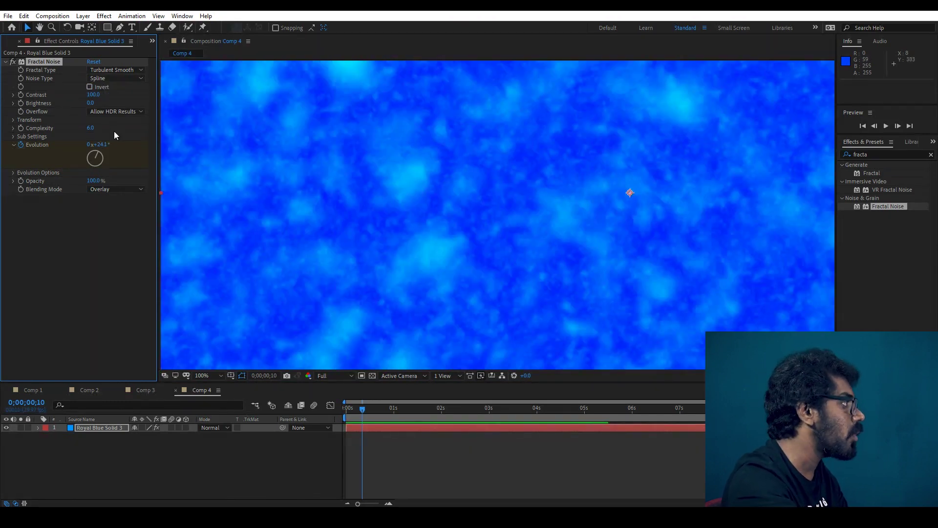
pyautogui.click(102, 91)
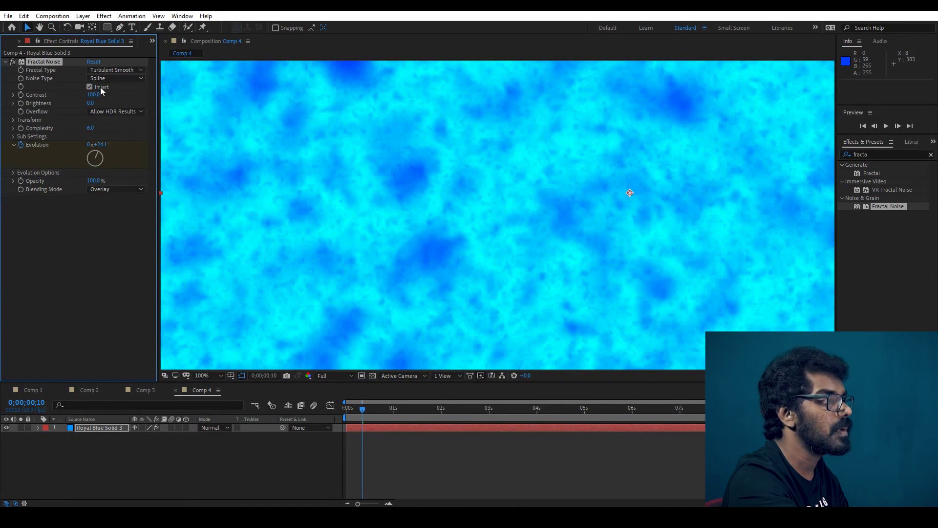
pyautogui.click(102, 91)
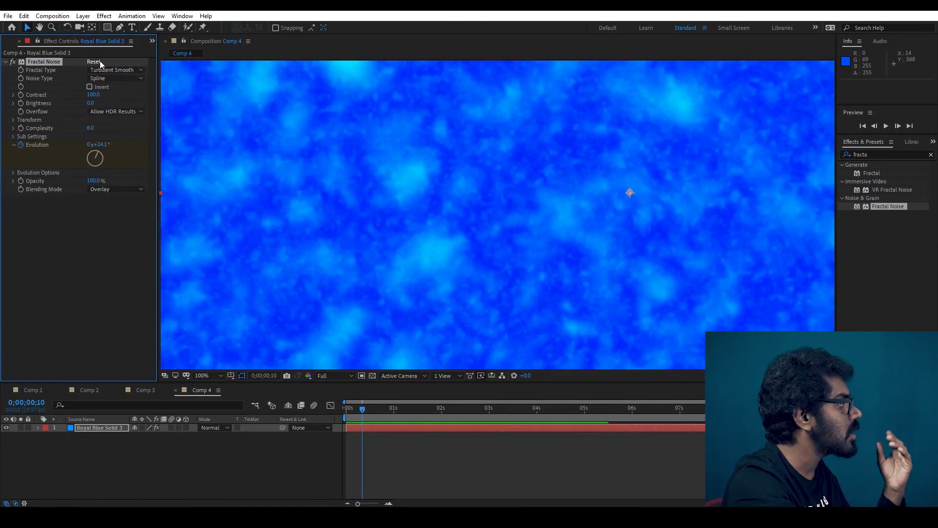
pyautogui.click(97, 61)
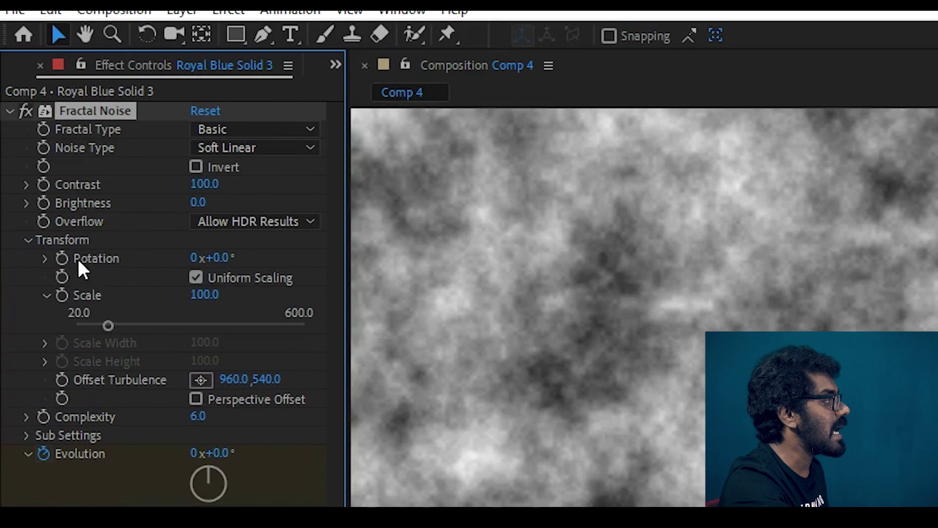
# Rotate the noise to about 36° and delete the Evolution keyframe
pyautogui.moveTo(222, 266); pyautogui.dragTo(433, 270)
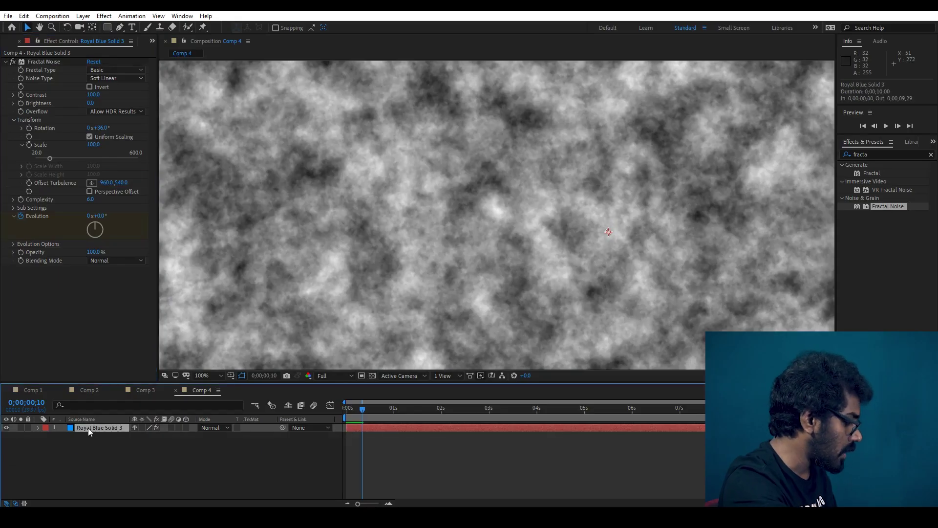
pyautogui.press('u')
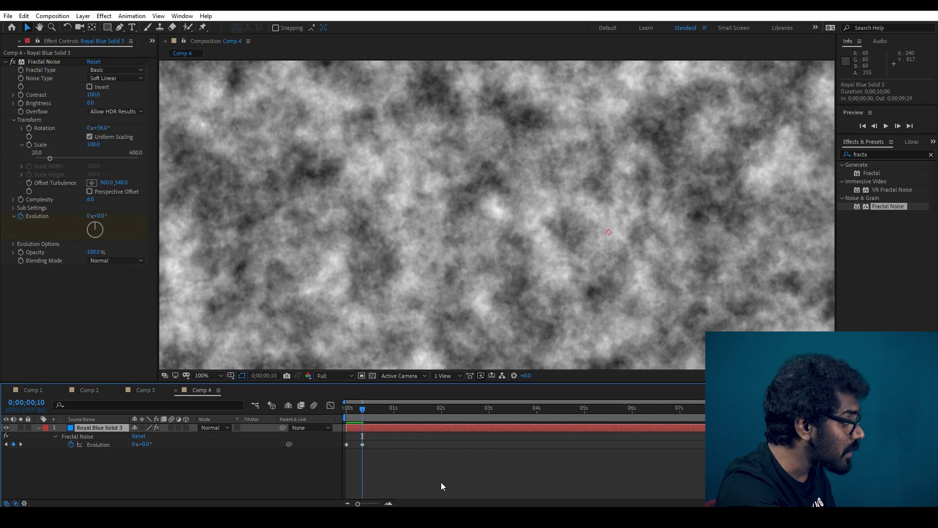
pyautogui.click(362, 444)
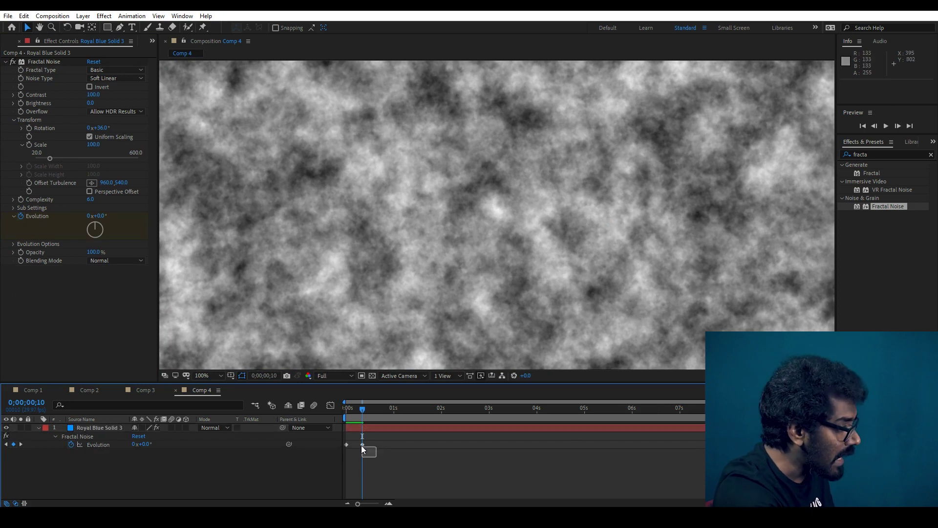
pyautogui.press('Delete')
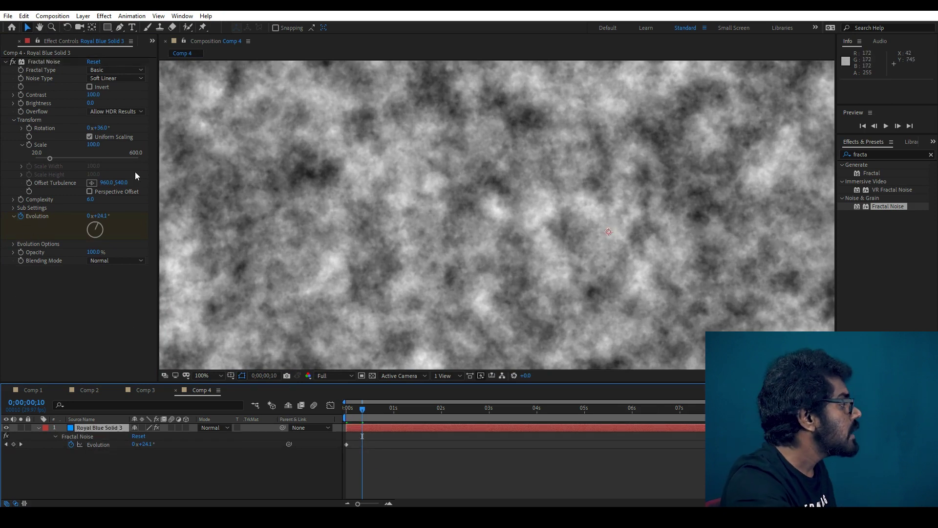
# Reduce the Fractal Noise Rotation to 16°
pyautogui.click(100, 131)
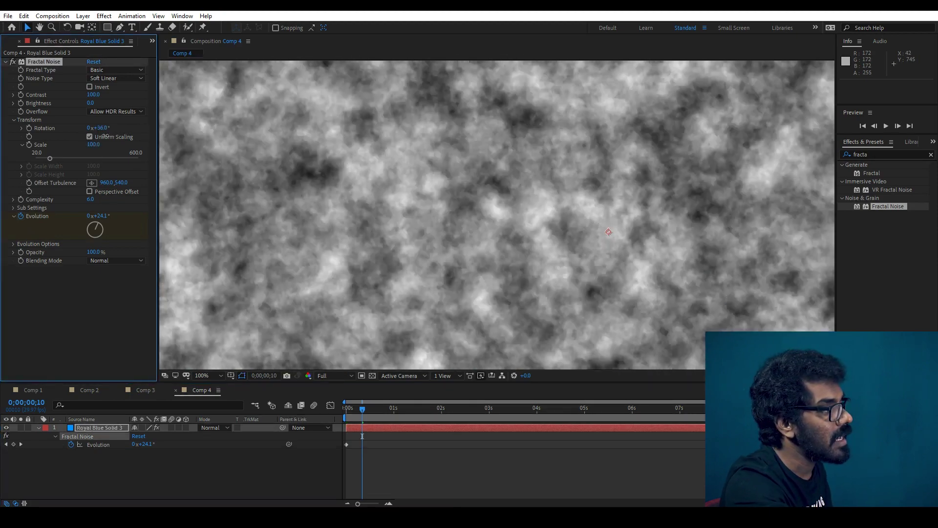
pyautogui.moveTo(105, 136); pyautogui.dragTo(95, 137)
pyautogui.scroll(-1, 395, 215)
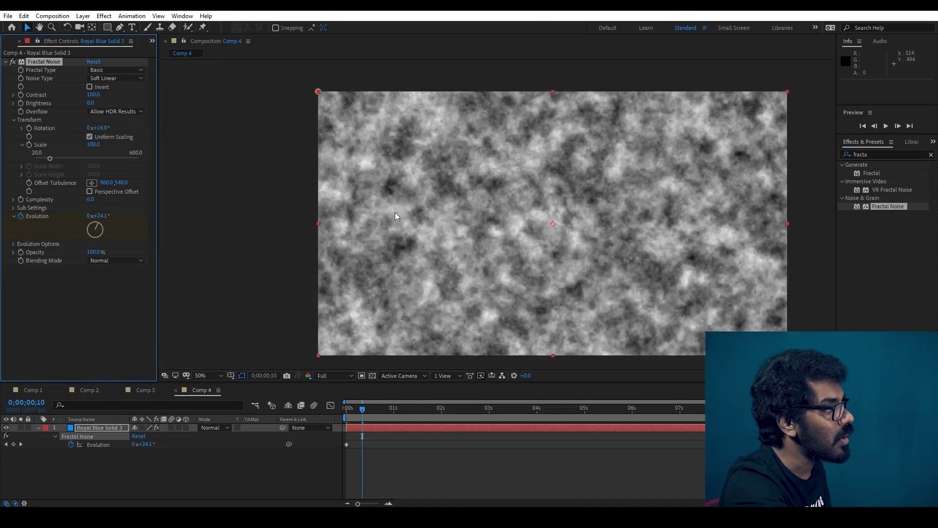
# Undo the rotation, set Evolution to 16.9°, Contrast 238 and Brightness -12
pyautogui.hotkey('ctrl', 'z')
pyautogui.moveTo(49, 158)
pyautogui.mouseDown()
pyautogui.moveTo(72, 158)
pyautogui.moveTo(50, 158)
pyautogui.mouseUp()
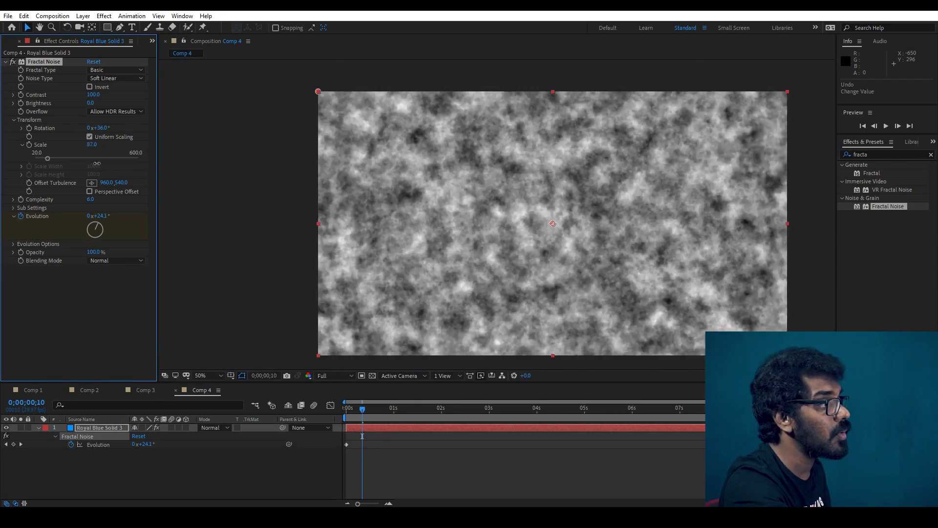
pyautogui.moveTo(380, 408); pyautogui.dragTo(358, 413)
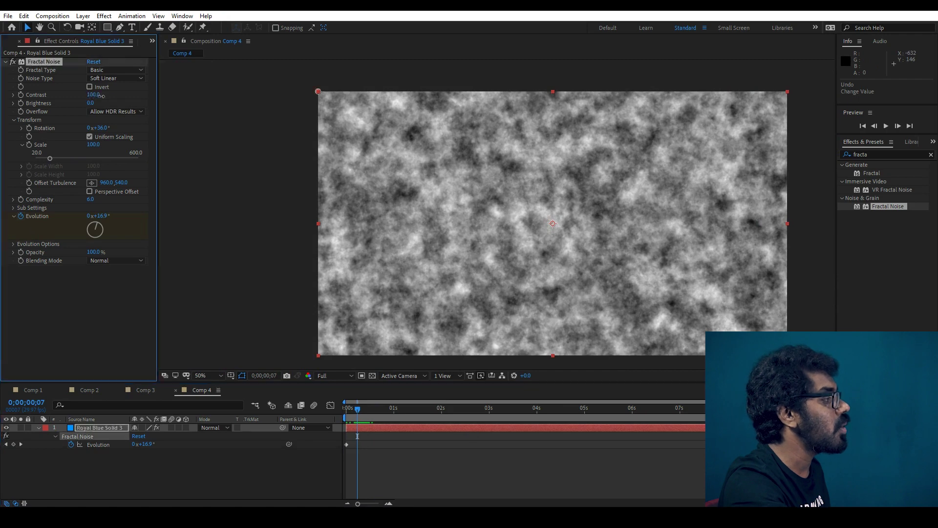
pyautogui.moveTo(96, 95); pyautogui.dragTo(157, 94)
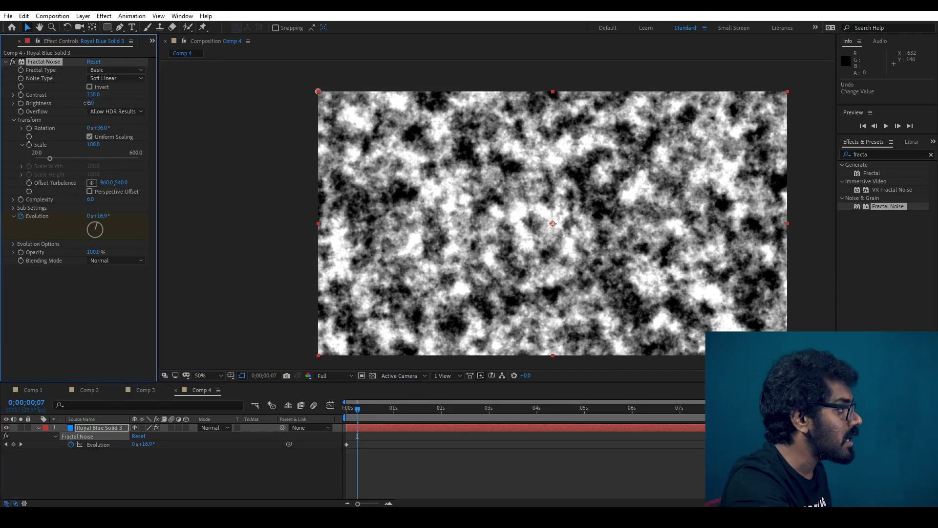
pyautogui.moveTo(89, 102); pyautogui.dragTo(75, 133)
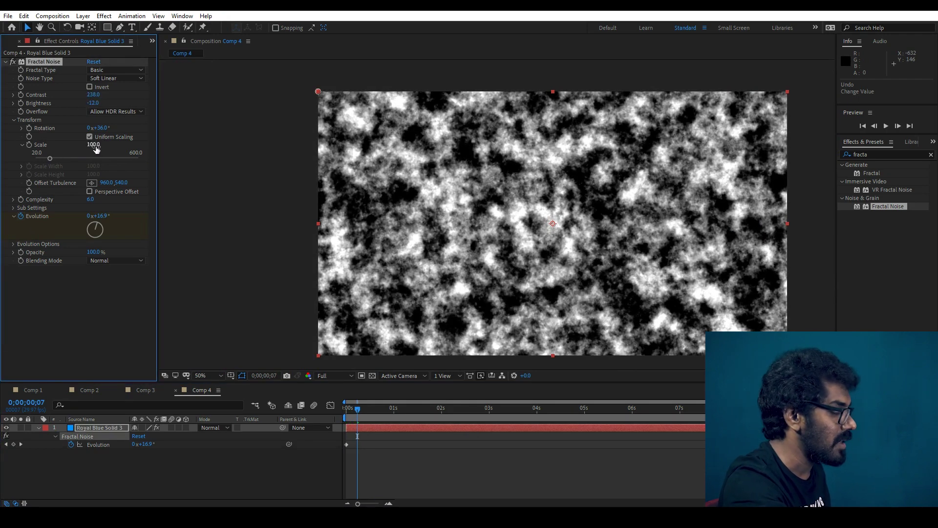
# Shrink Scale to fine grain, push Contrast much higher, and darken into sparse white specks
pyautogui.moveTo(96, 149)
pyautogui.mouseDown()
pyautogui.moveTo(405, 146)
pyautogui.moveTo(82, 189)
pyautogui.mouseUp()
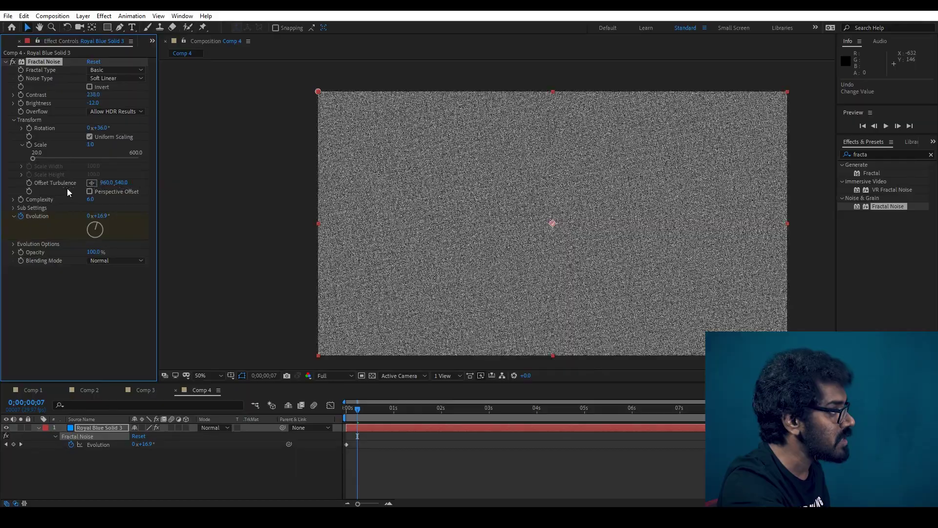
pyautogui.scroll(4, 516, 186)
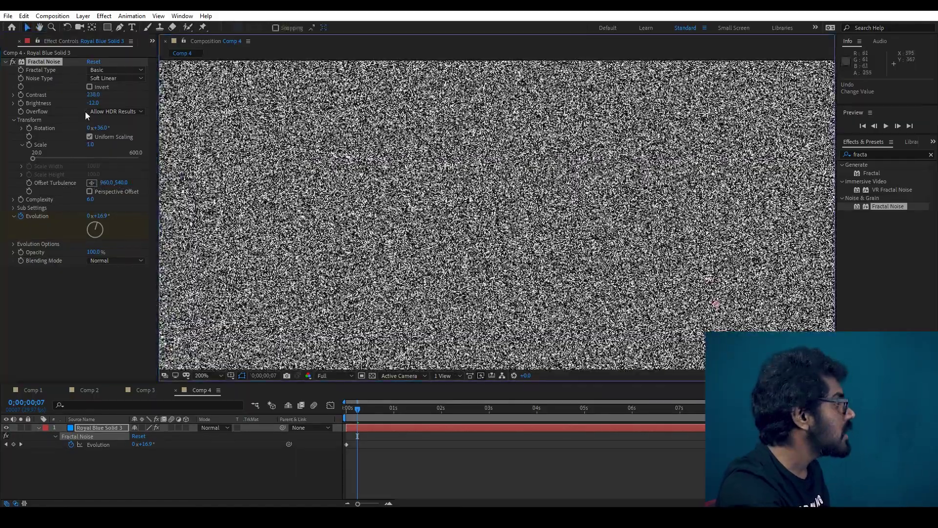
pyautogui.moveTo(89, 95); pyautogui.dragTo(127, 95)
pyautogui.scroll(-2, 465, 157)
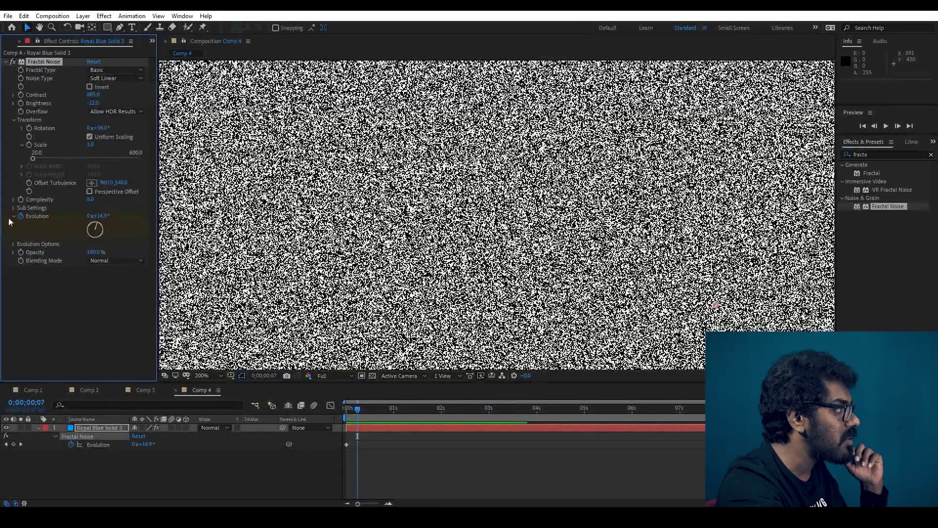
pyautogui.moveTo(97, 215); pyautogui.dragTo(117, 215)
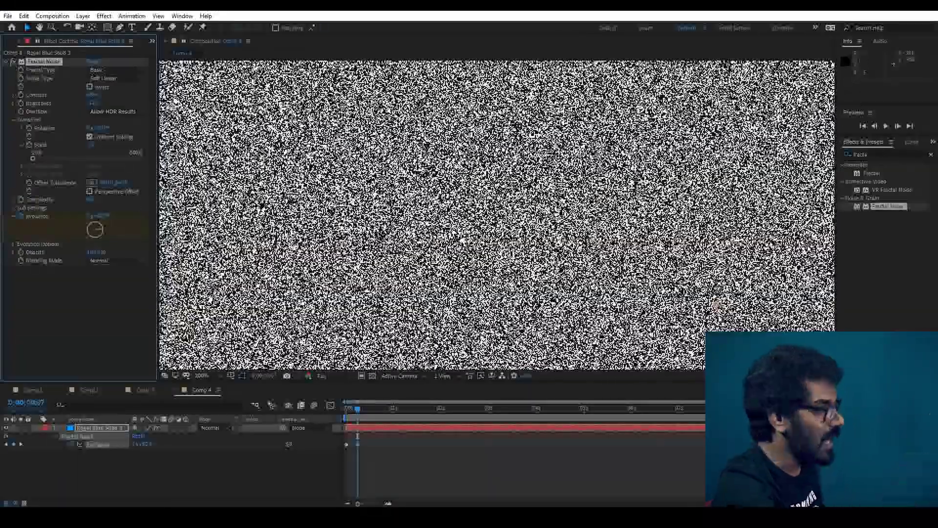
pyautogui.hotkey('ctrl', 'z')
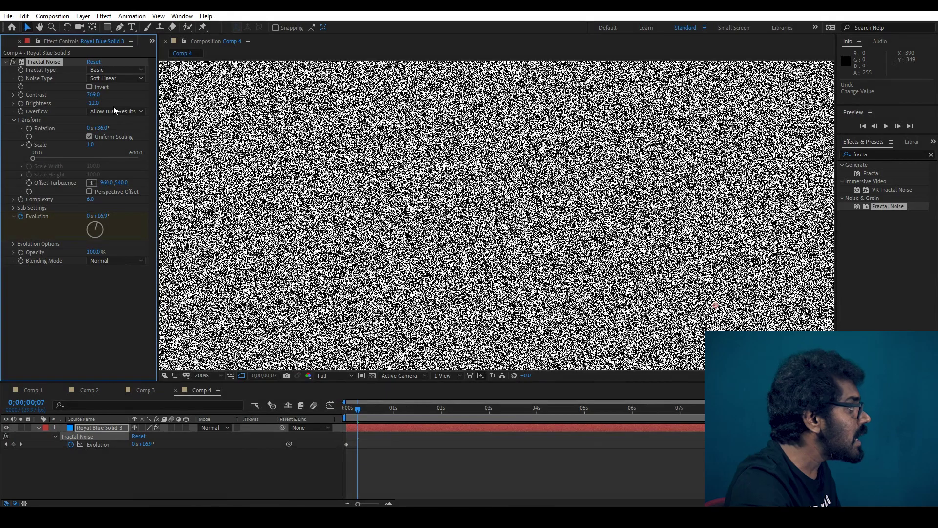
pyautogui.moveTo(96, 106); pyautogui.dragTo(1, 109)
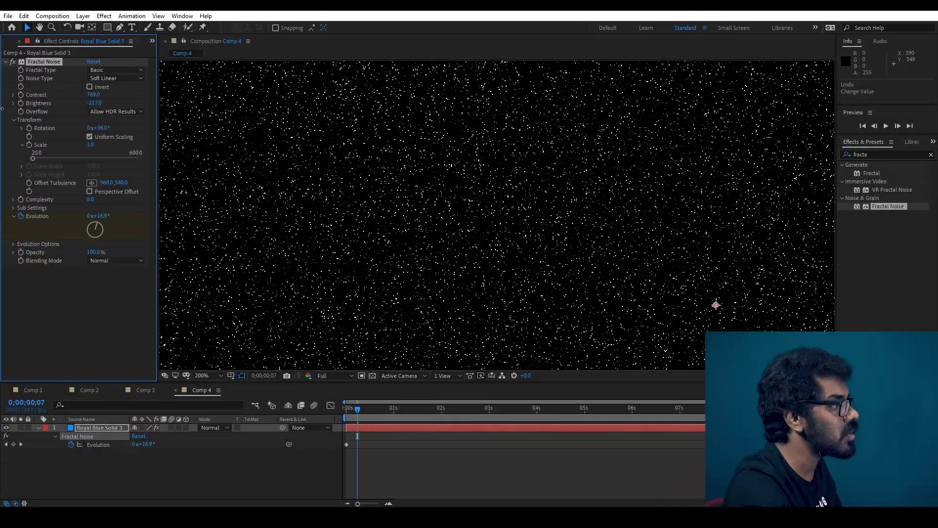
# Lower Fractal Noise Brightness to about -263 for a sparse starfield
pyautogui.moveTo(93, 106); pyautogui.dragTo(50, 111)
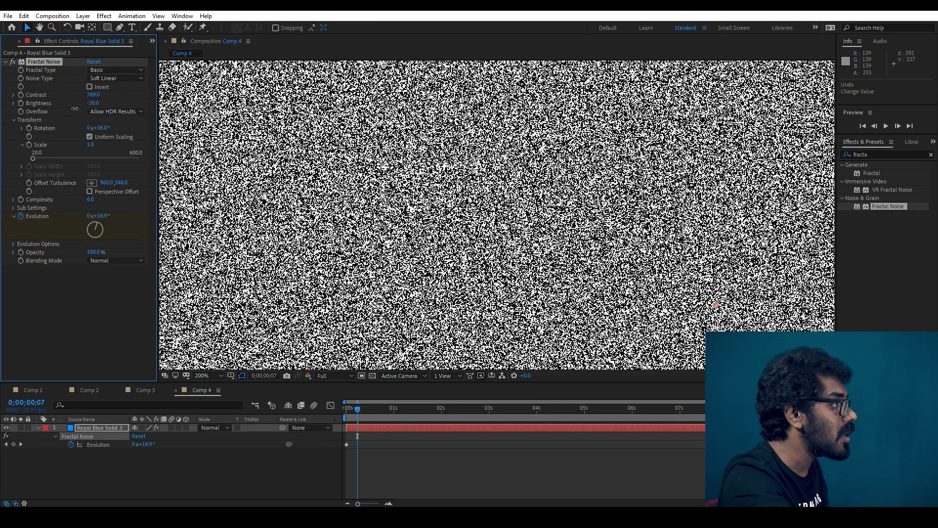
pyautogui.moveTo(93, 103); pyautogui.dragTo(2, 124)
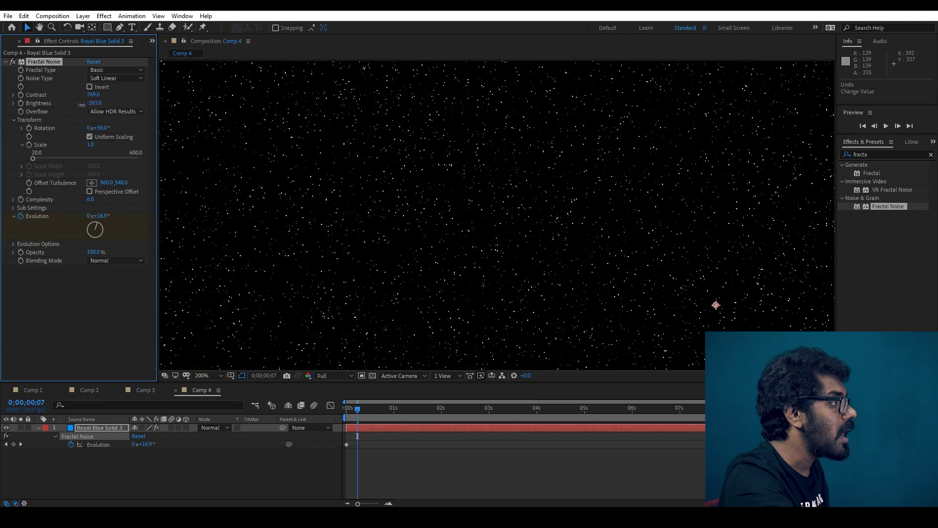
# Set Brightness to -259 and change the solid's colour to a dark blue
pyautogui.click(96, 427)
pyautogui.hotkey('ctrl', 'shift', 'y')
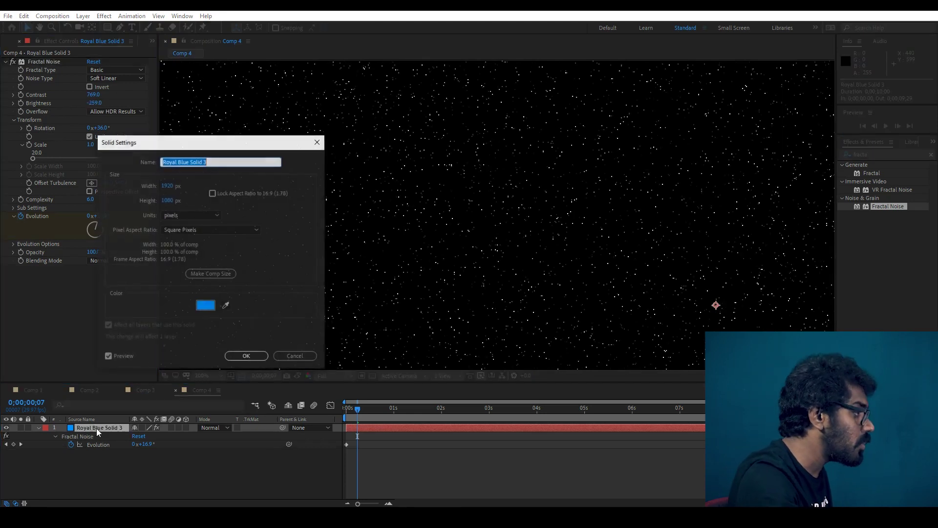
pyautogui.click(212, 306)
pyautogui.moveTo(258, 327); pyautogui.dragTo(279, 281)
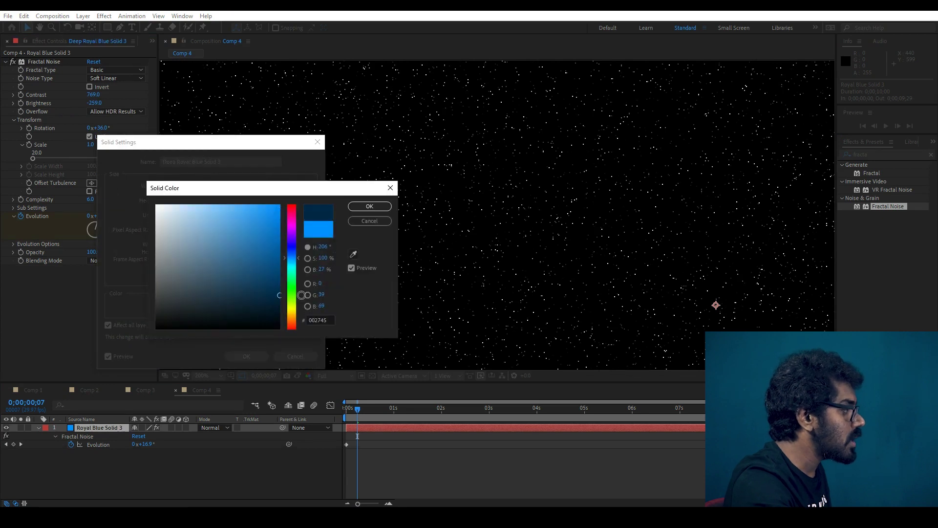
pyautogui.click(374, 207)
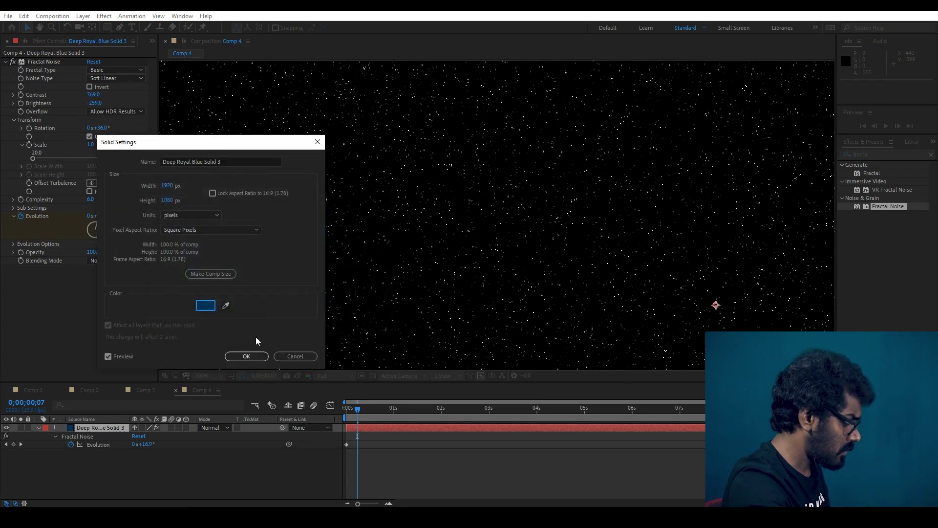
pyautogui.click(246, 355)
# Test Add and Multiply blending for the noise, keeping Add
pyautogui.click(135, 260)
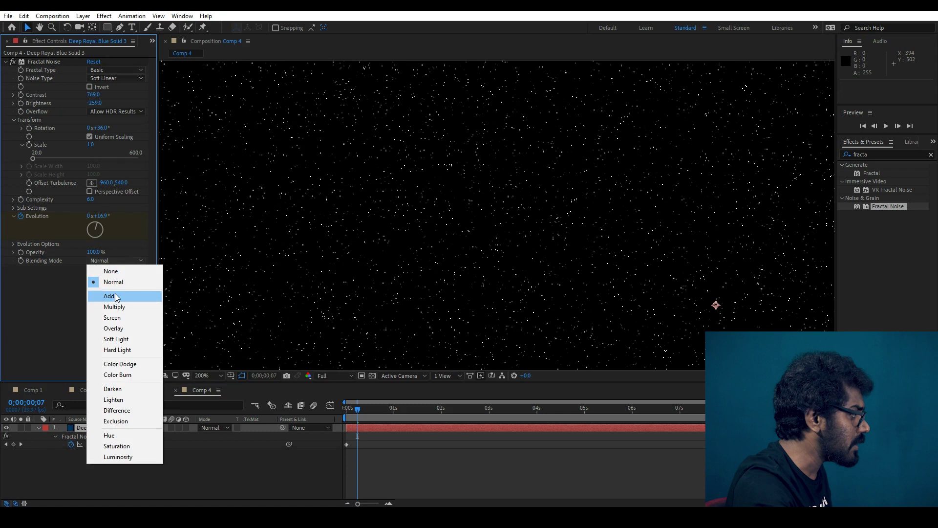
pyautogui.click(120, 295)
pyautogui.click(116, 261)
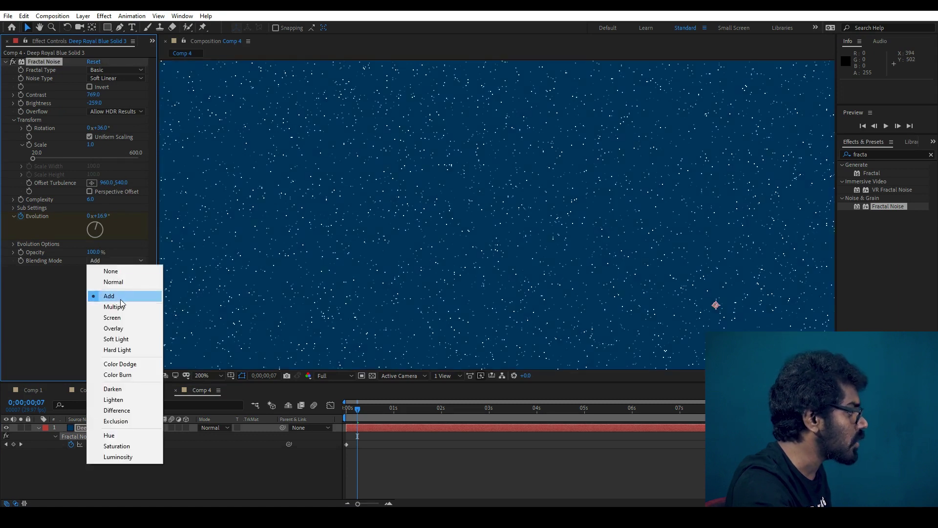
pyautogui.click(121, 308)
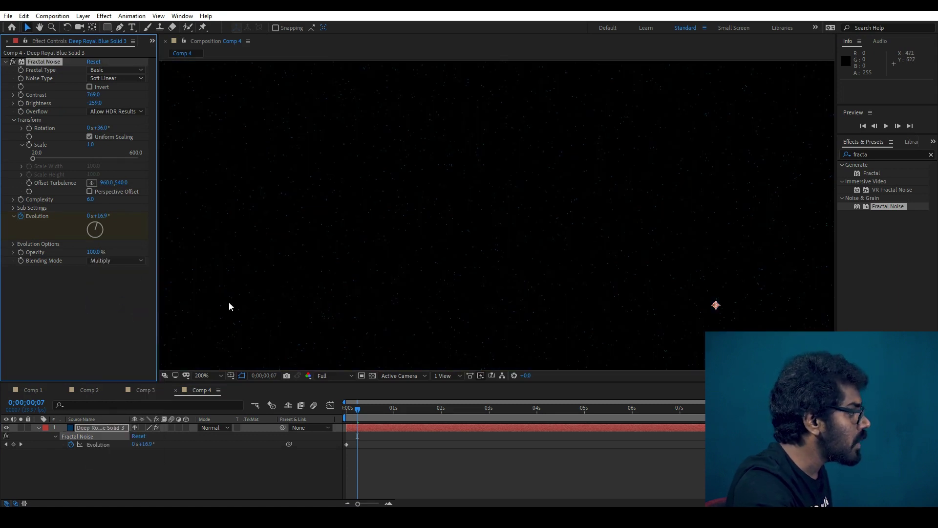
pyautogui.click(120, 260)
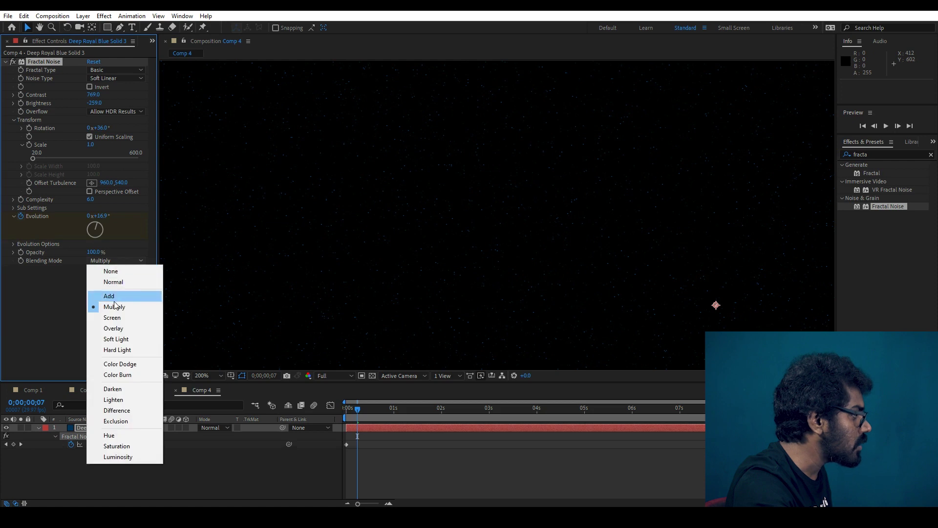
pyautogui.click(120, 295)
# Darken the solid to 00213B, end the preview, and select the dark royal blue solid layer
pyautogui.hotkey('ctrl', 'shift', 'y')
pyautogui.click(205, 305)
pyautogui.click(279, 300)
pyautogui.click(369, 206)
pyautogui.click(248, 356)
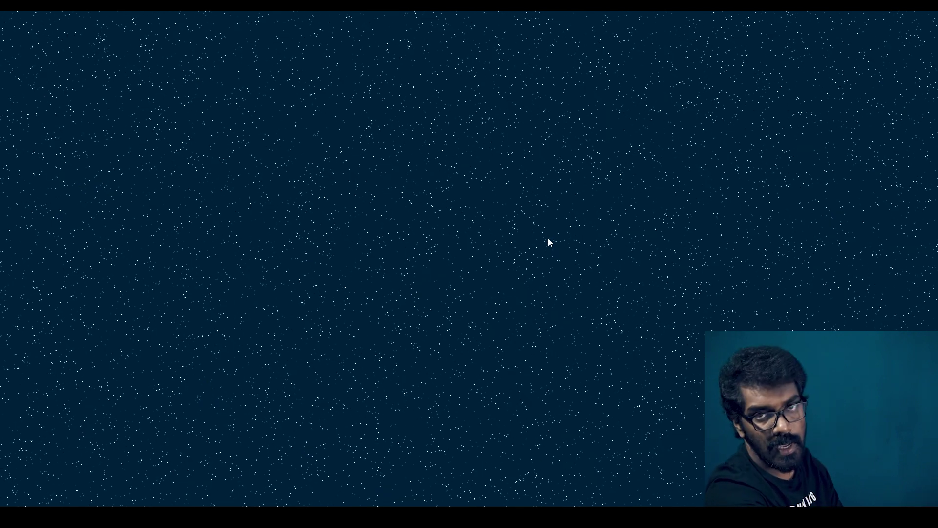
pyautogui.press('space')
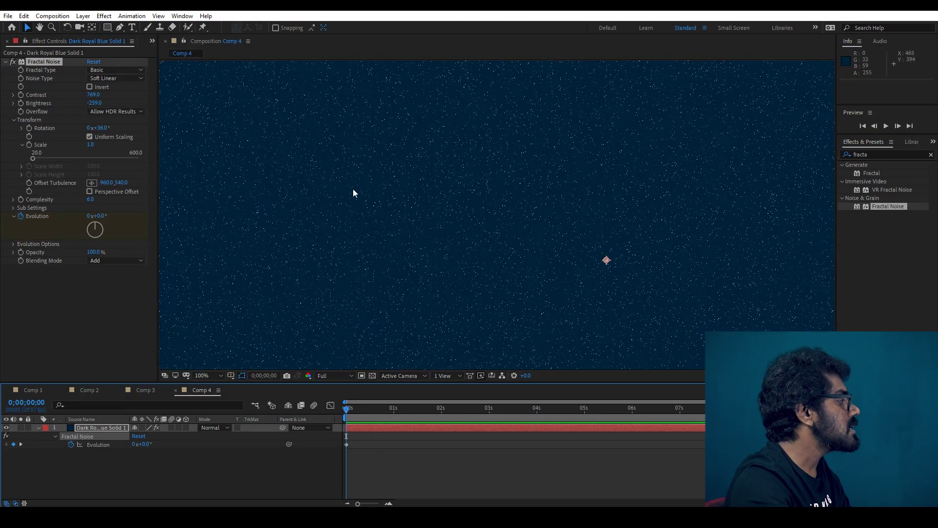
pyautogui.click(90, 427)
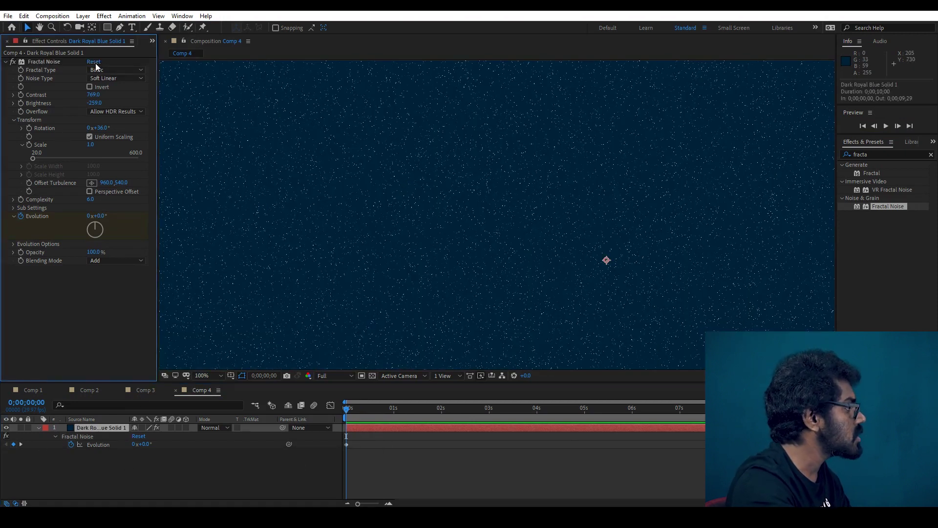
# Reset Fractal Noise to defaults, zoom out, and undo an accidental layer move
pyautogui.click(94, 62)
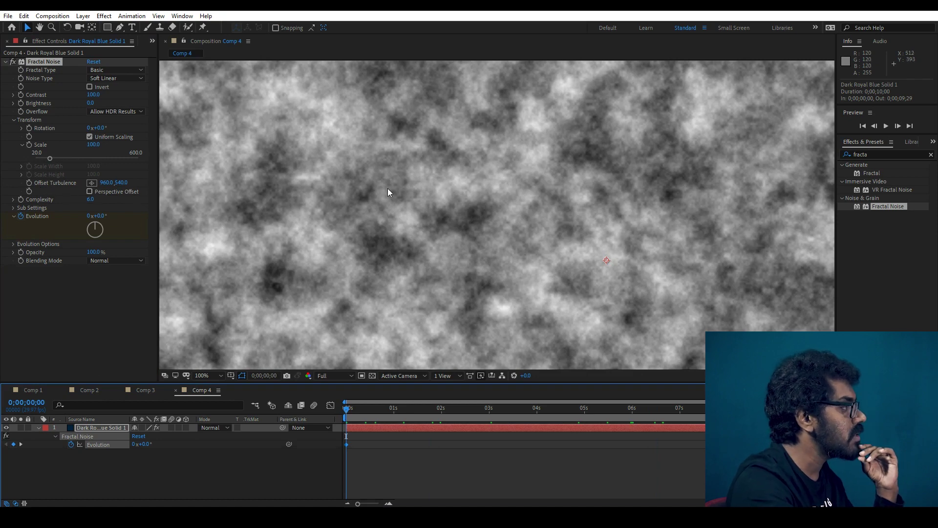
pyautogui.press(',')
pyautogui.click(165, 465)
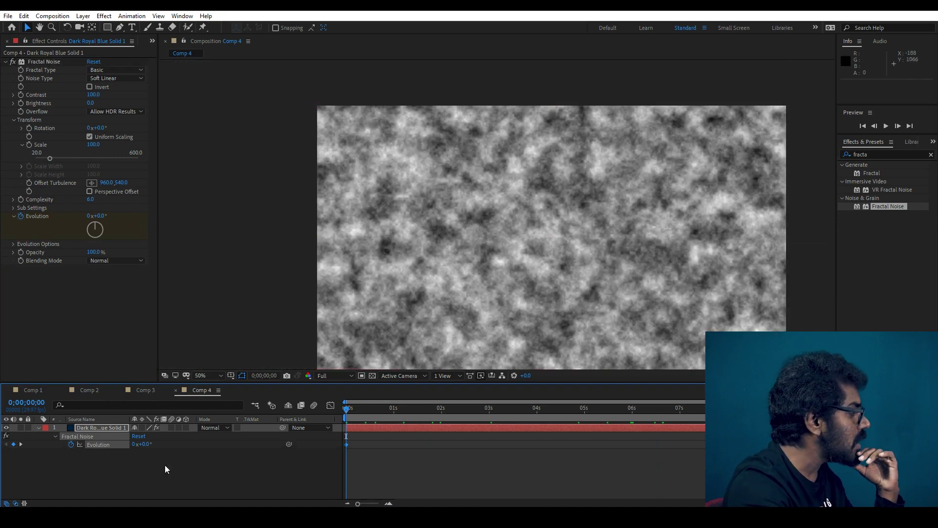
pyautogui.click(108, 426)
pyautogui.moveTo(510, 233)
pyautogui.mouseDown()
pyautogui.moveTo(513, 305)
pyautogui.moveTo(549, 244)
pyautogui.mouseUp()
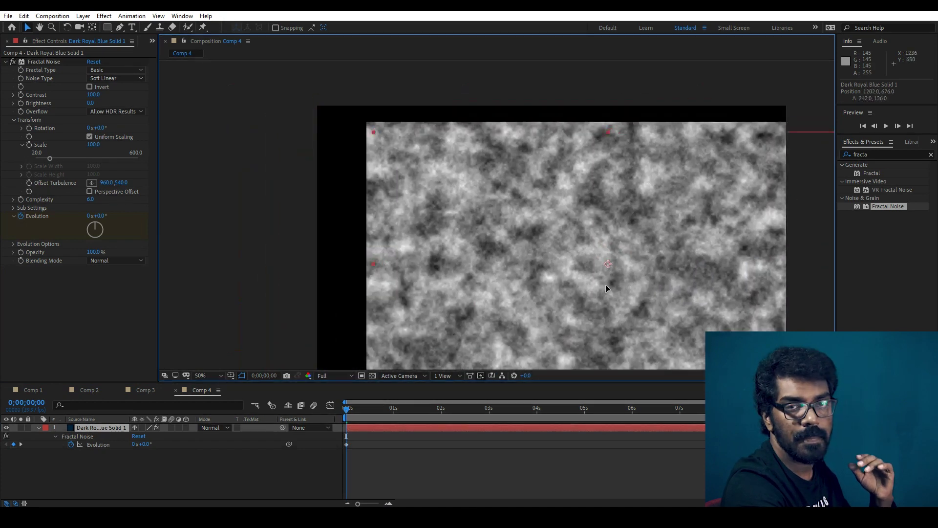
pyautogui.hotkey('ctrl', 'z')
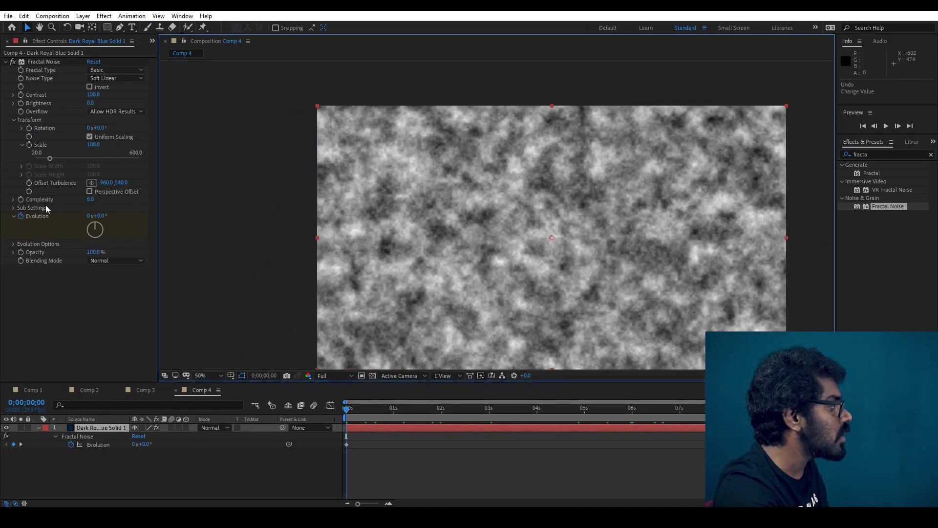
# Test several Offset Turbulence values, reverting each back to 960, 540
pyautogui.moveTo(105, 183); pyautogui.dragTo(471, 186)
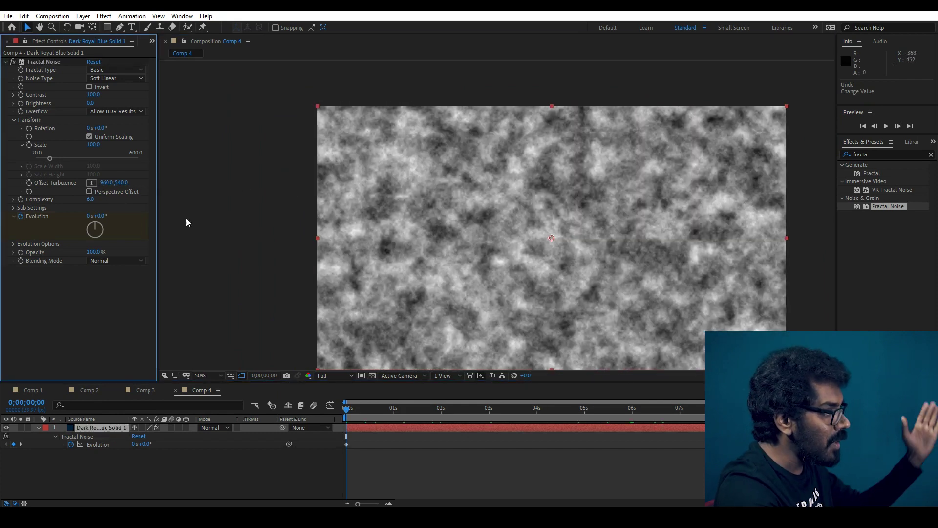
pyautogui.moveTo(106, 183)
pyautogui.mouseDown()
pyautogui.moveTo(297, 183)
pyautogui.moveTo(235, 178)
pyautogui.mouseUp()
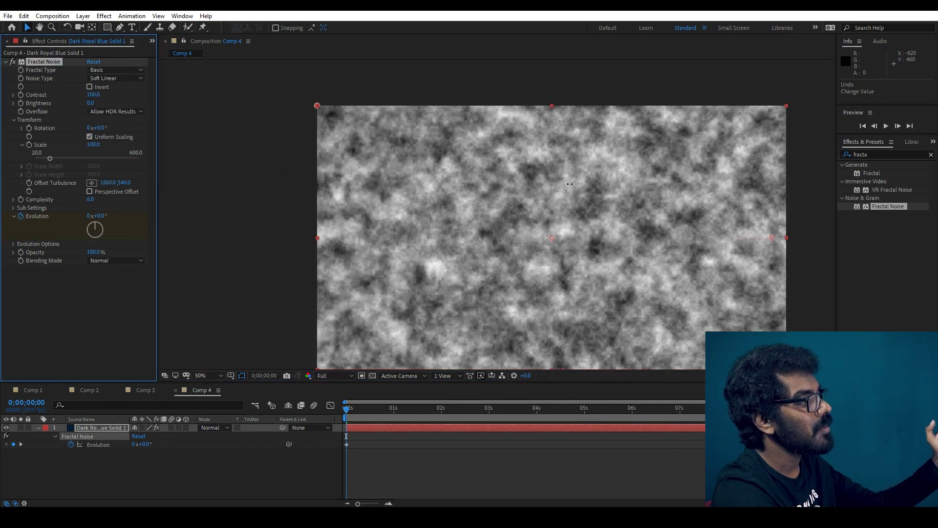
pyautogui.hotkey('ctrl', 'z')
pyautogui.hotkey('ctrl', 'z')
pyautogui.hotkey('ctrl', 'z')
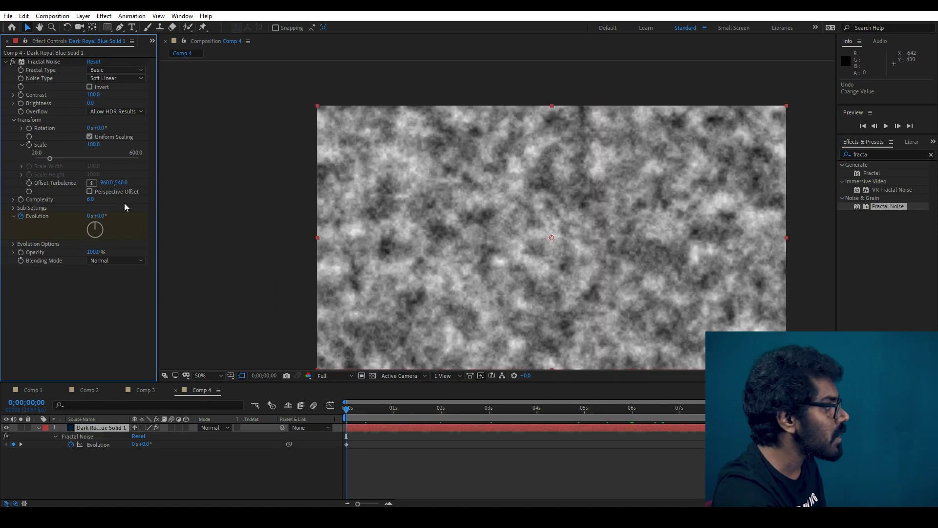
pyautogui.moveTo(112, 185); pyautogui.dragTo(449, 187)
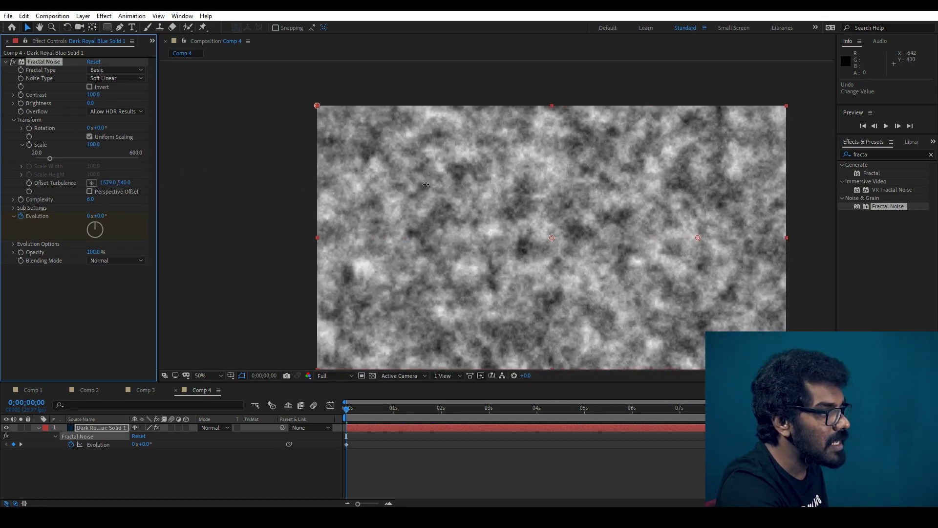
pyautogui.hotkey('ctrl', 'z')
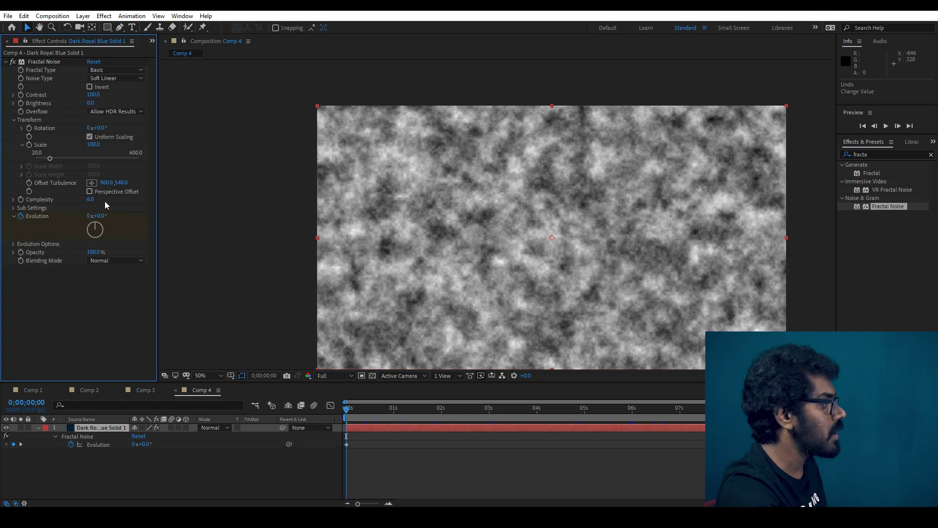
pyautogui.moveTo(126, 182)
pyautogui.mouseDown()
pyautogui.moveTo(54, 194)
pyautogui.moveTo(282, 194)
pyautogui.mouseUp()
pyautogui.hotkey('ctrl', 'z')
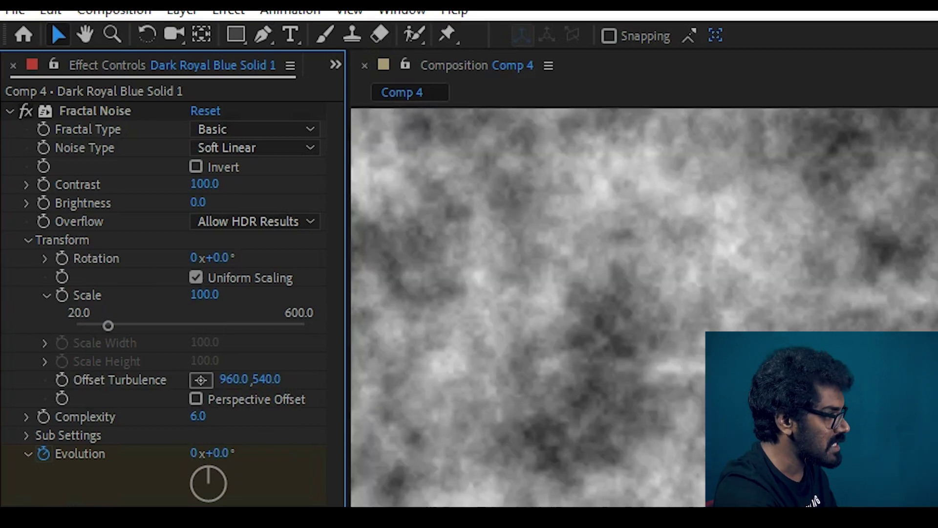
# Try Perspective Offset with a shifted Offset Turbulence, then turn Perspective Offset back off
pyautogui.click(197, 399)
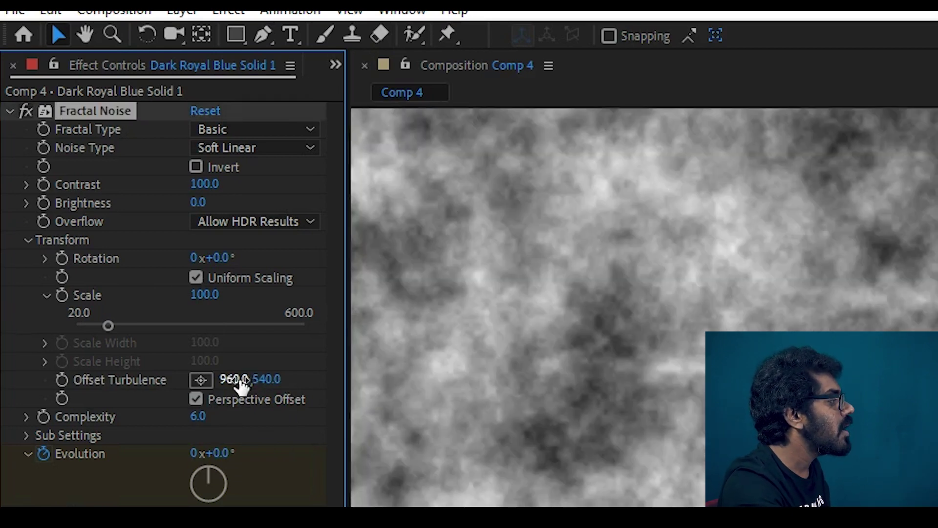
pyautogui.moveTo(235, 379); pyautogui.dragTo(202, 185)
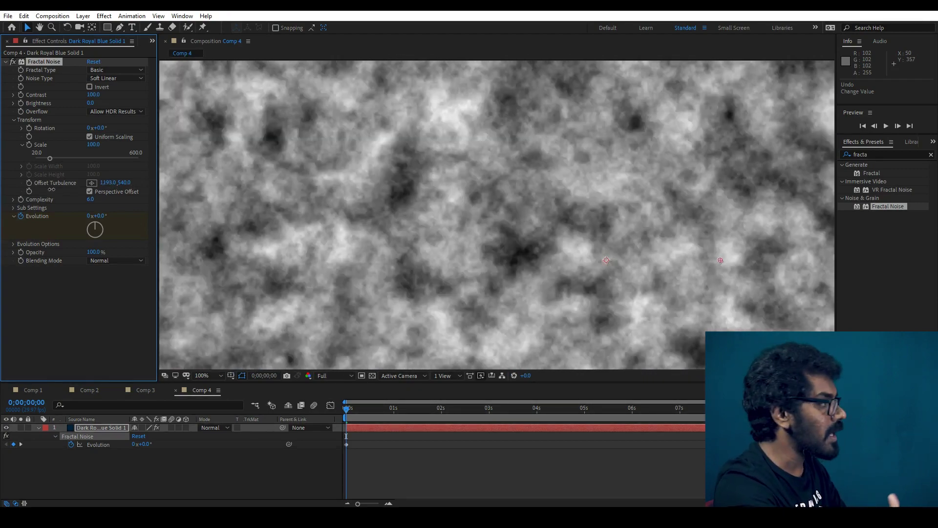
pyautogui.moveTo(202, 185)
pyautogui.mouseDown()
pyautogui.moveTo(103, 200)
pyautogui.moveTo(90, 193)
pyautogui.mouseUp()
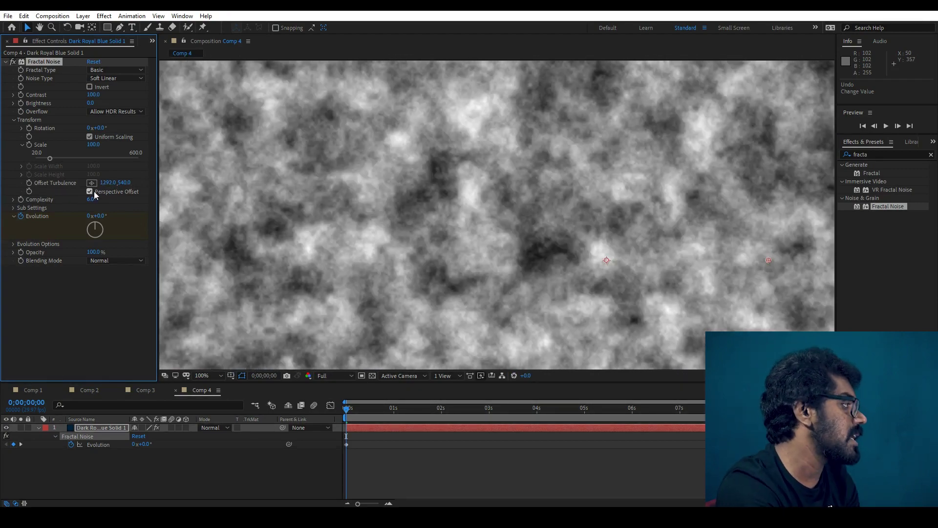
pyautogui.click(90, 192)
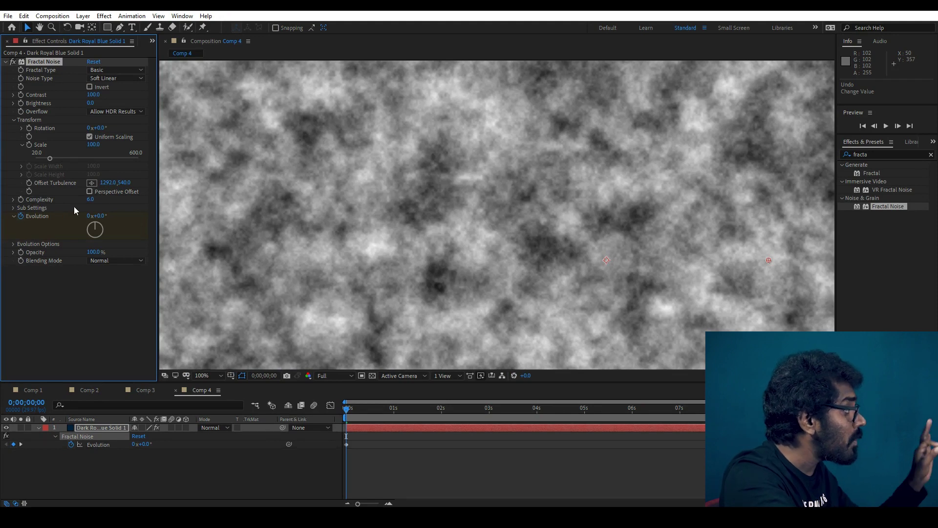
# Lower Complexity to 2.1, test the noise fade, then switch to Comp 3
pyautogui.moveTo(91, 199); pyautogui.dragTo(2, 206)
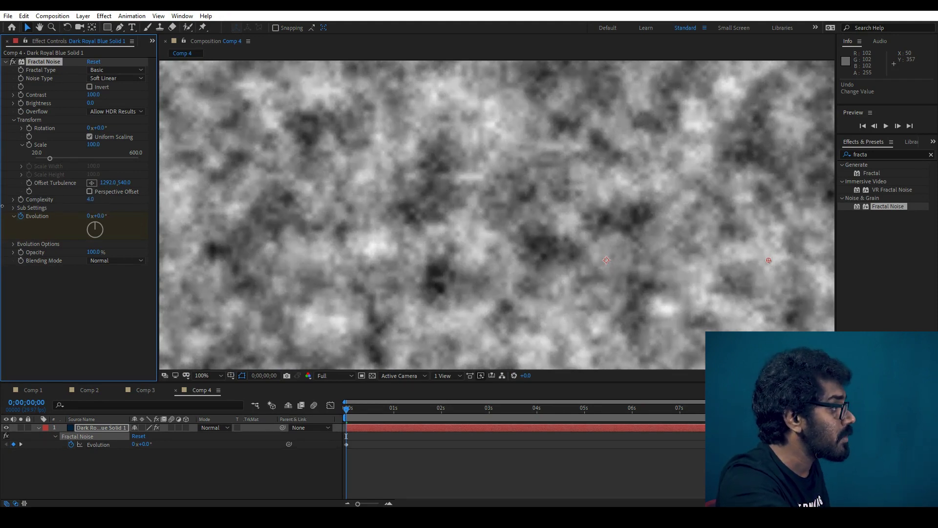
pyautogui.moveTo(92, 201); pyautogui.dragTo(50, 208)
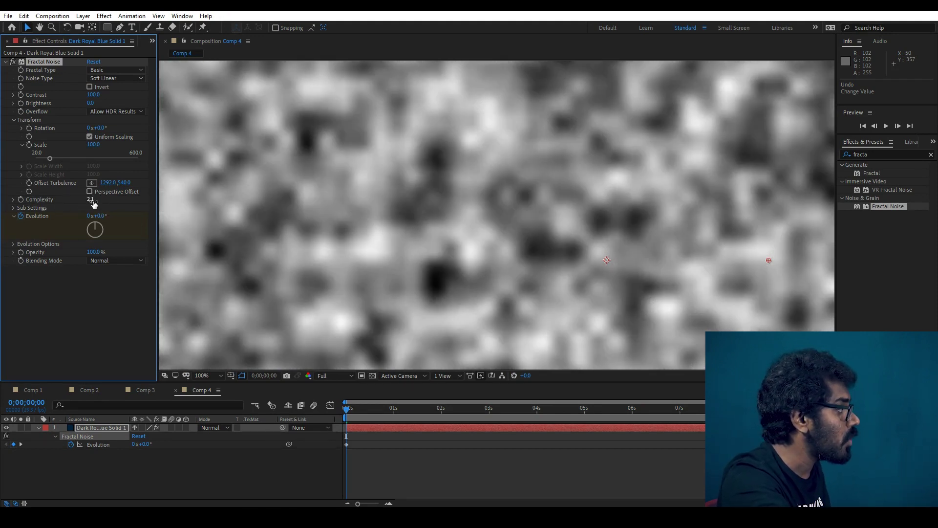
pyautogui.press('Return')
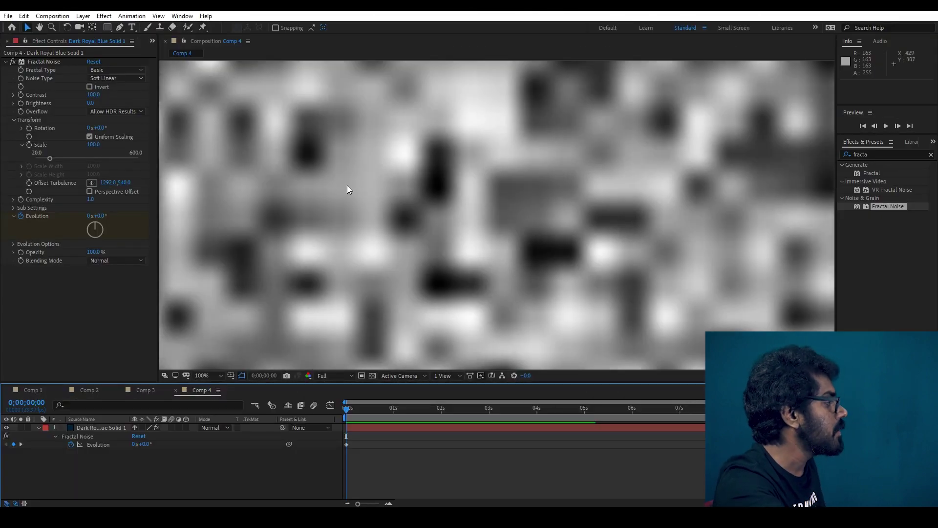
pyautogui.hotkey('ctrl', 'z')
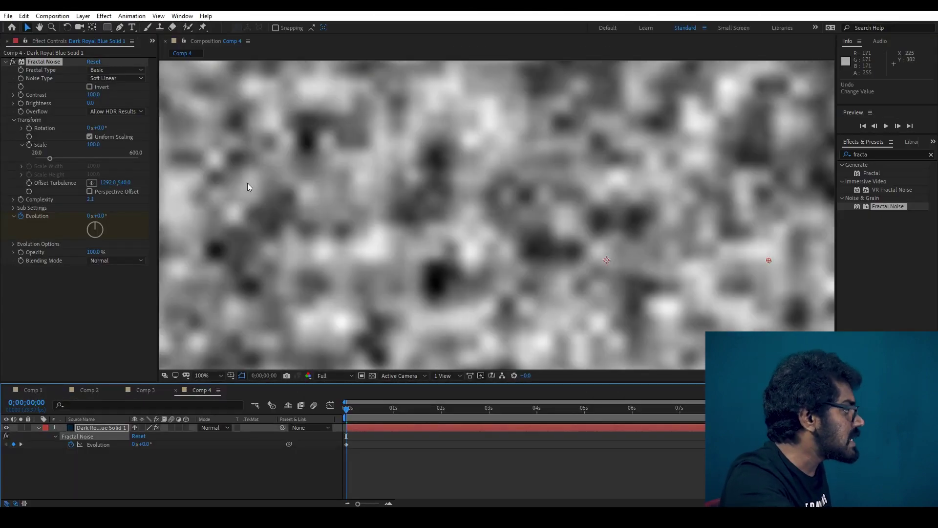
pyautogui.moveTo(95, 252); pyautogui.dragTo(294, 218)
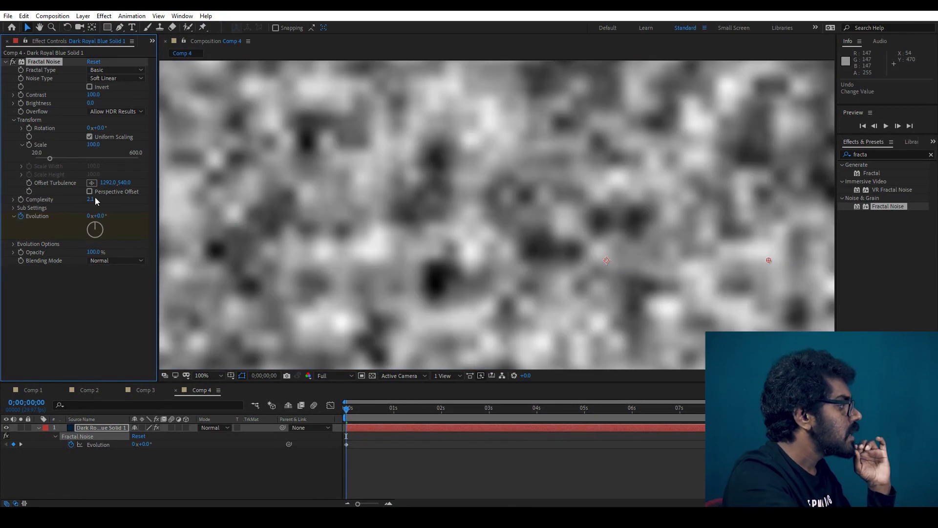
pyautogui.click(145, 389)
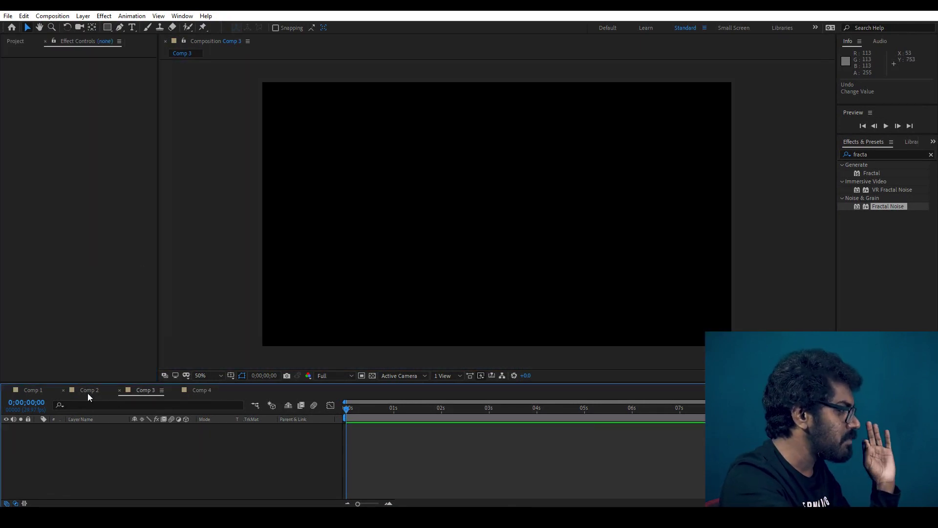
# Switch to Comp 2 and play a full-screen preview of the MANAKKOTTA light streaks
pyautogui.click(89, 390)
pyautogui.press('space')
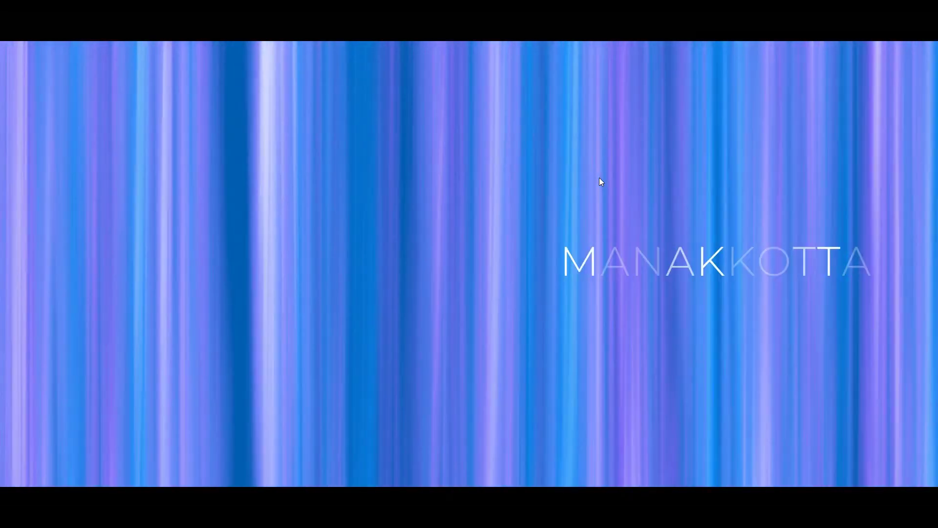
pyautogui.press('space')
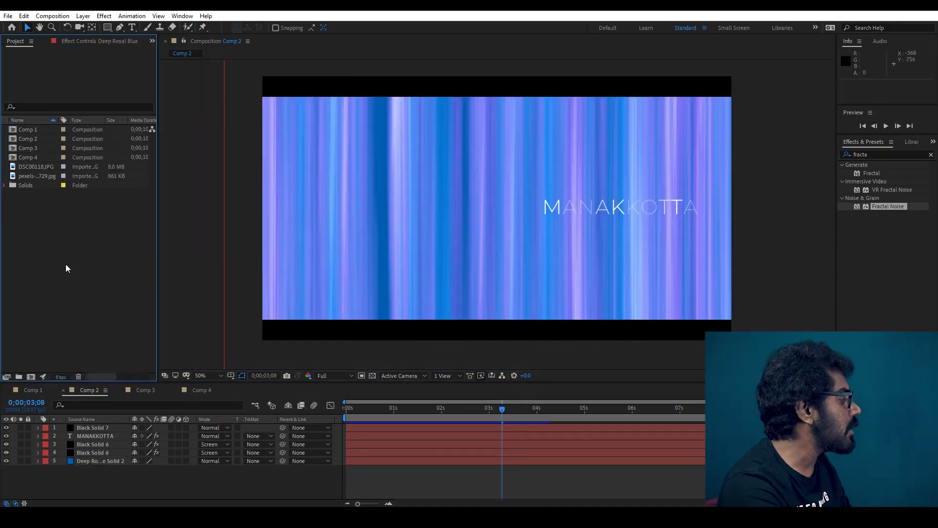
pyautogui.rightClick(65, 264)
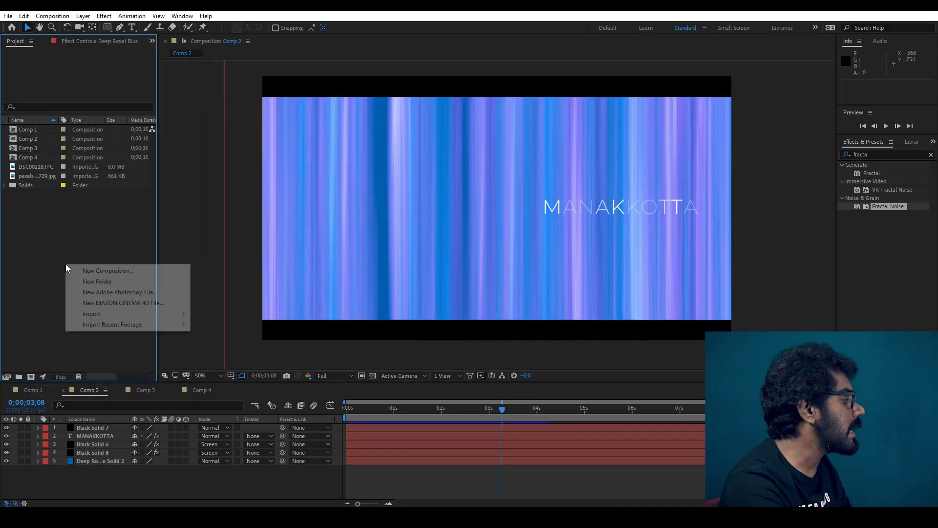
# Create a new composition, Comp 5, with the default settings
pyautogui.click(89, 271)
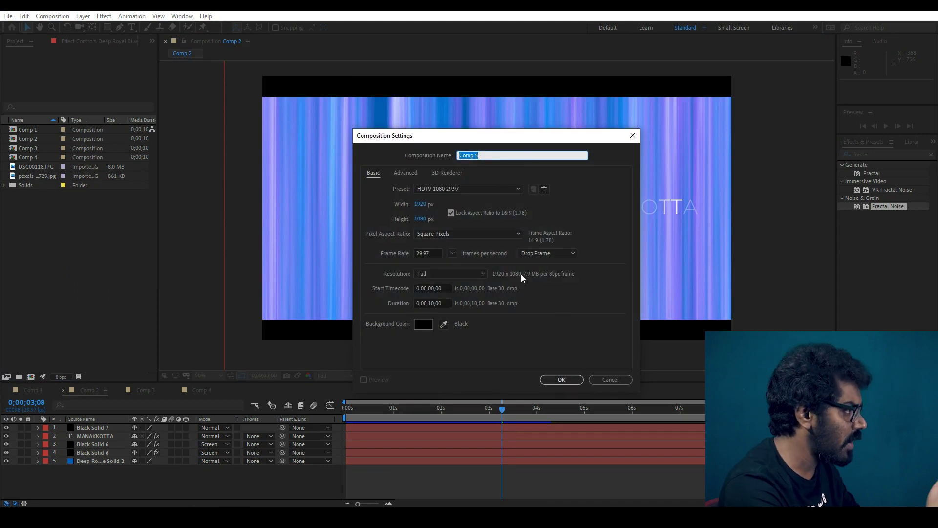
pyautogui.click(567, 379)
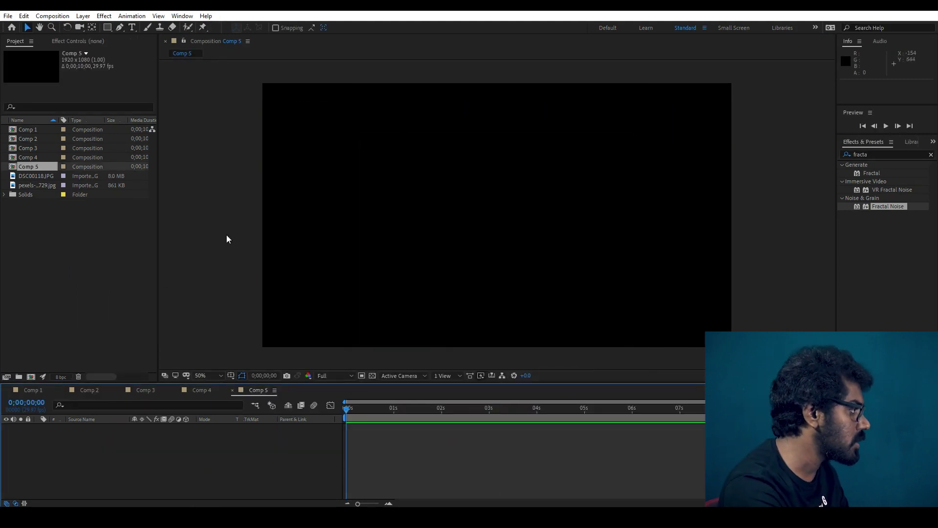
pyautogui.rightClick(156, 448)
pyautogui.moveTo(232, 344)
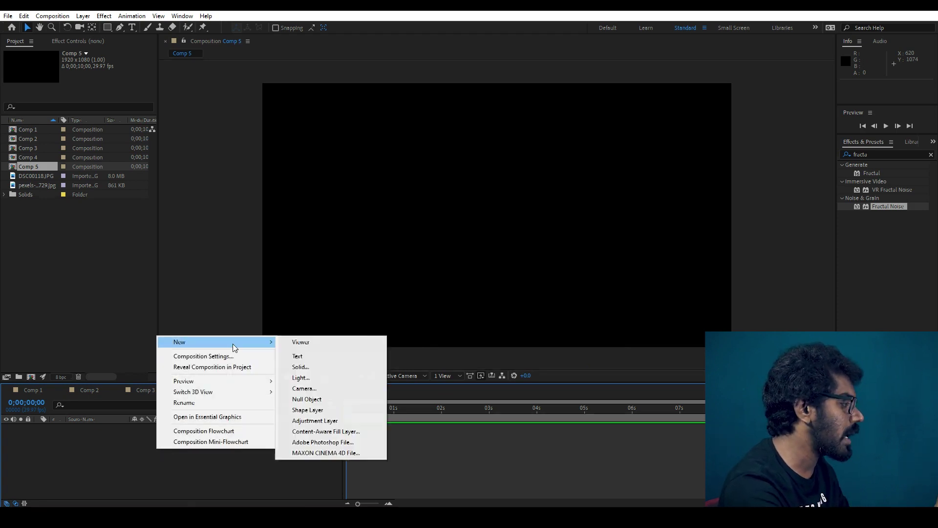
pyautogui.click(335, 368)
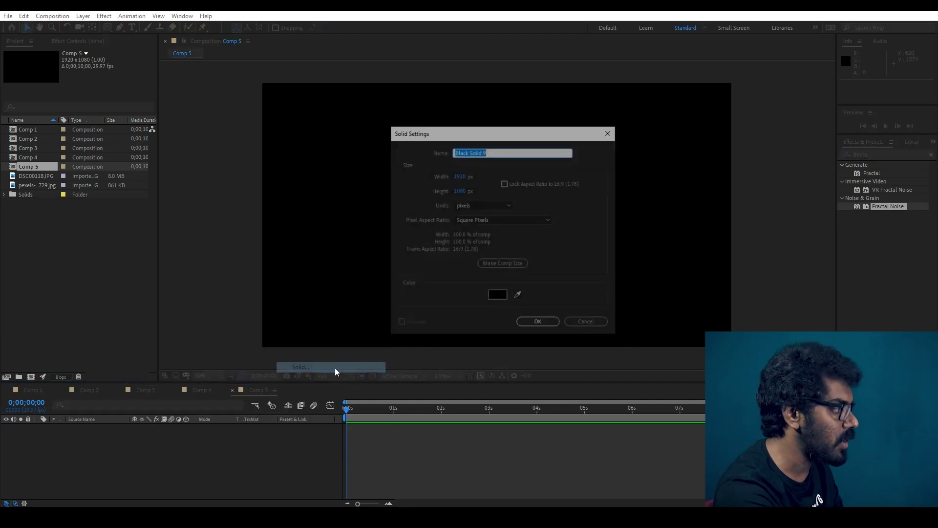
# Give the new solid colour 0066FF and create Royal Blue Solid 4
pyautogui.click(497, 296)
pyautogui.click(293, 257)
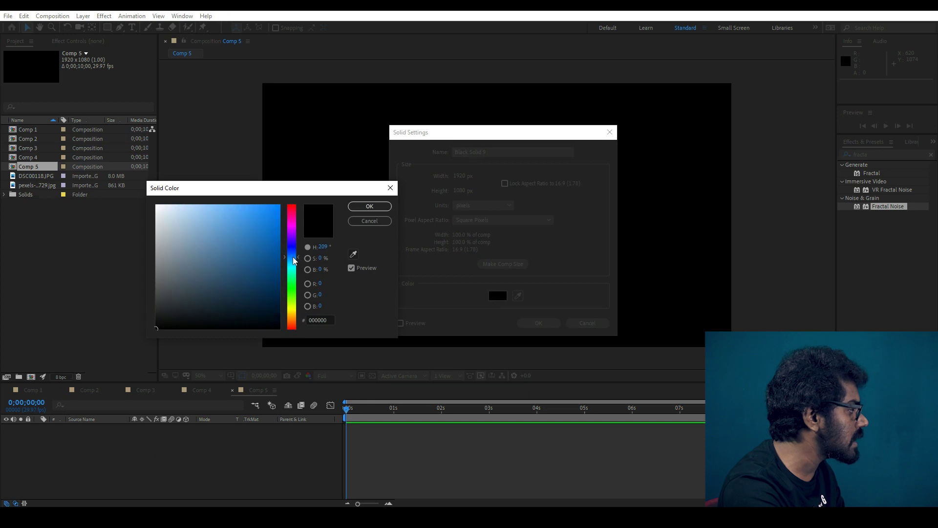
pyautogui.moveTo(277, 248); pyautogui.dragTo(294, 197)
pyautogui.moveTo(296, 258); pyautogui.dragTo(297, 255)
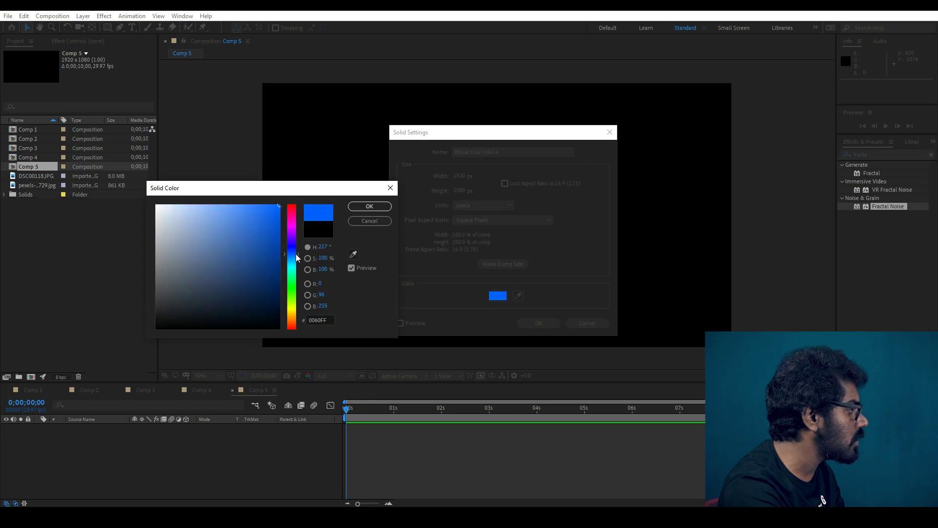
pyautogui.click(376, 208)
pyautogui.click(539, 324)
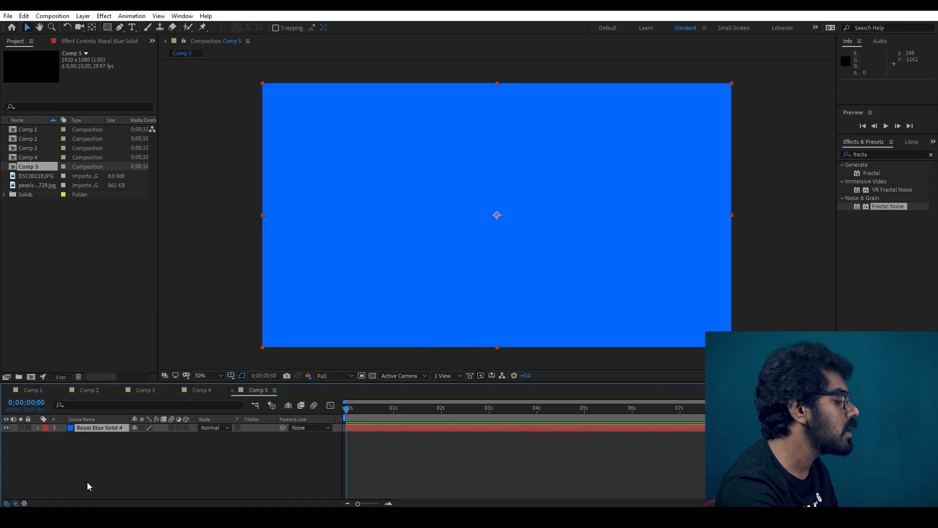
# Add a new black solid layer with colour 000000
pyautogui.rightClick(106, 462)
pyautogui.moveTo(156, 356)
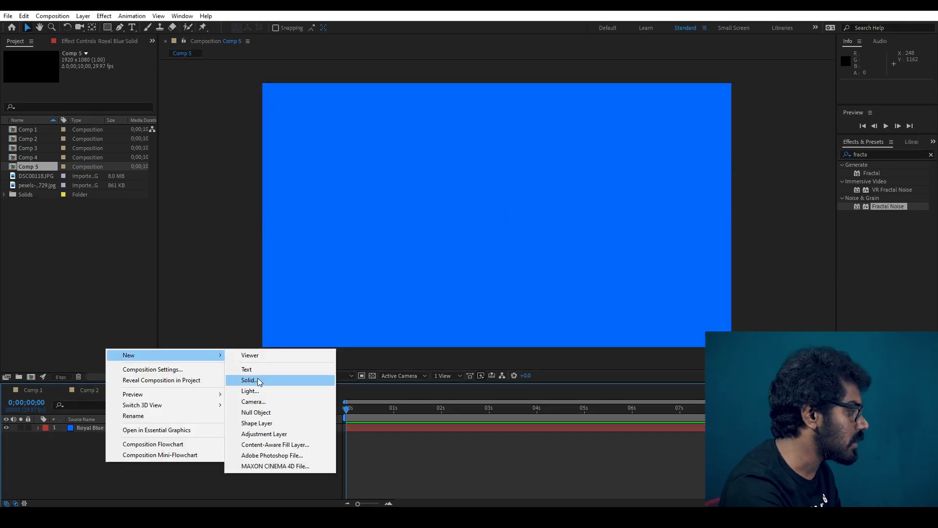
pyautogui.click(256, 380)
pyautogui.click(498, 296)
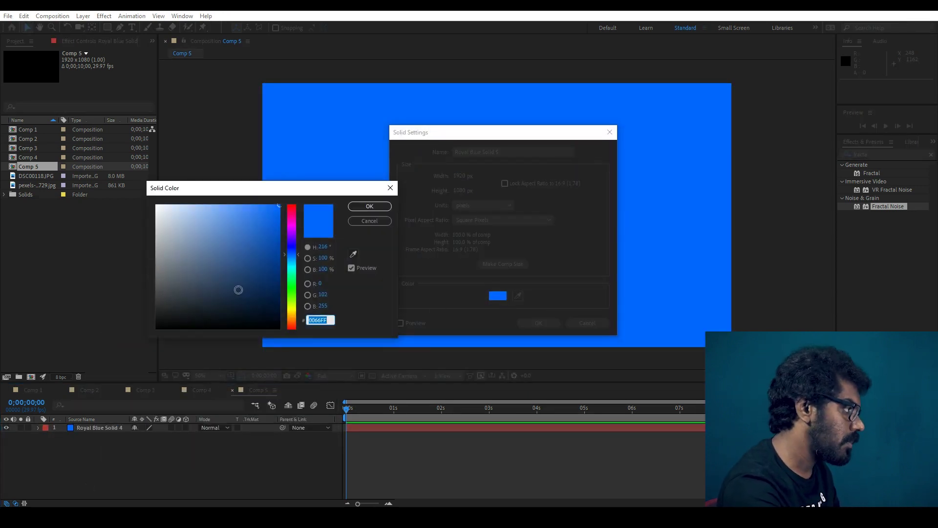
pyautogui.write('000000')
pyautogui.click(376, 207)
pyautogui.click(538, 322)
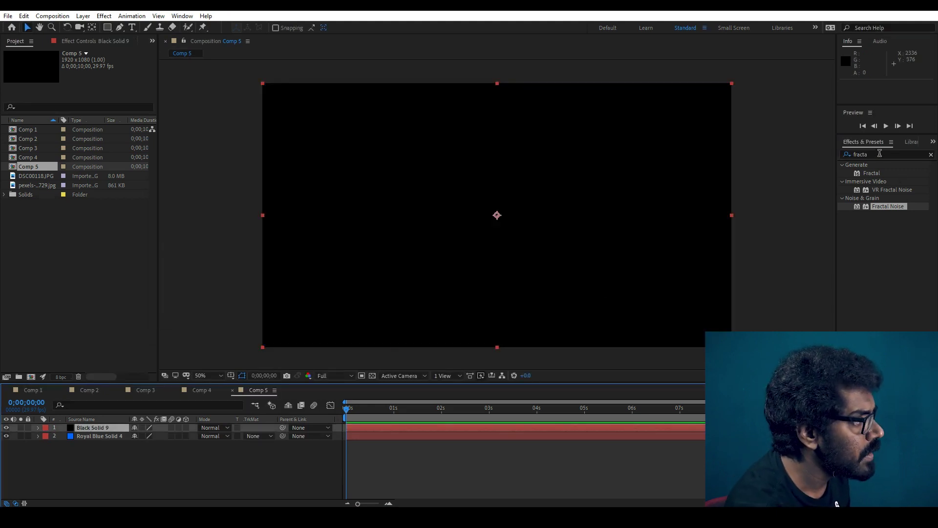
# Apply Fractal Noise to Black Solid 9 with Contrast 230 and Brightness -22
pyautogui.moveTo(885, 207); pyautogui.dragTo(494, 224)
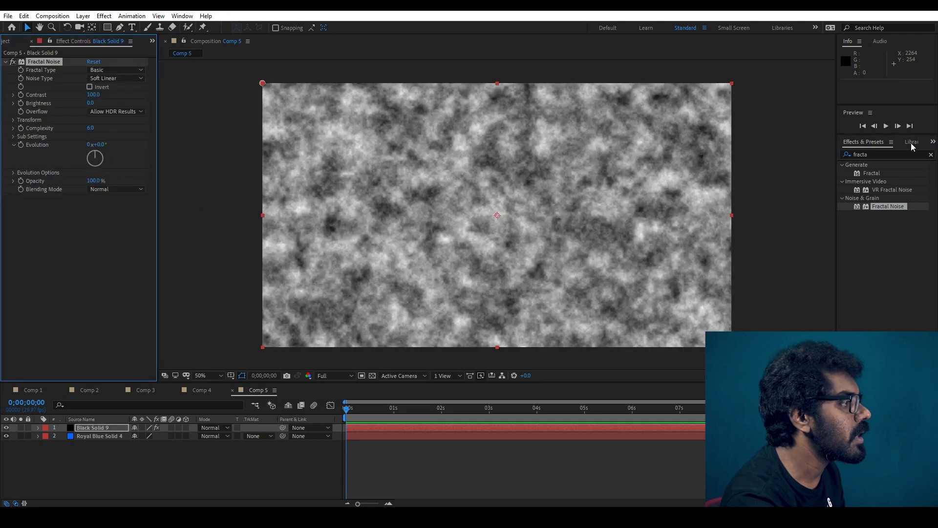
pyautogui.click(98, 427)
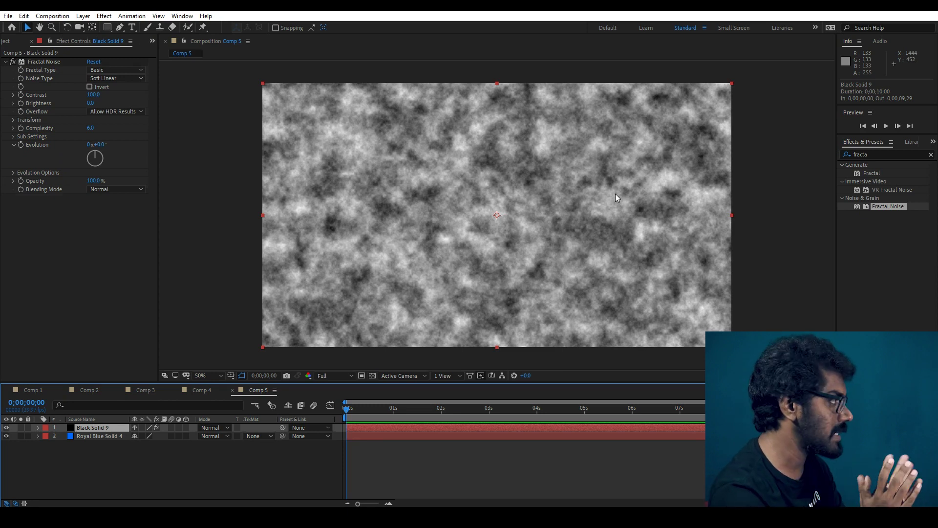
pyautogui.click(97, 485)
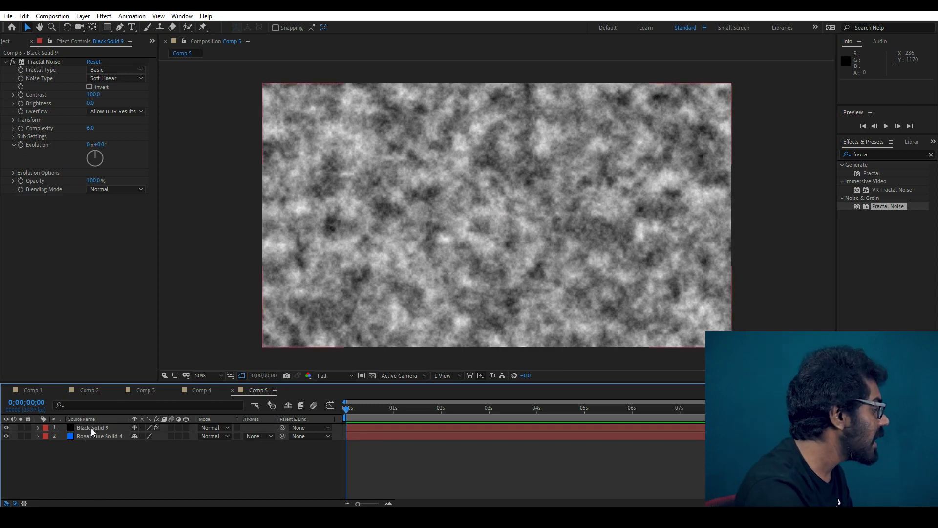
pyautogui.click(91, 427)
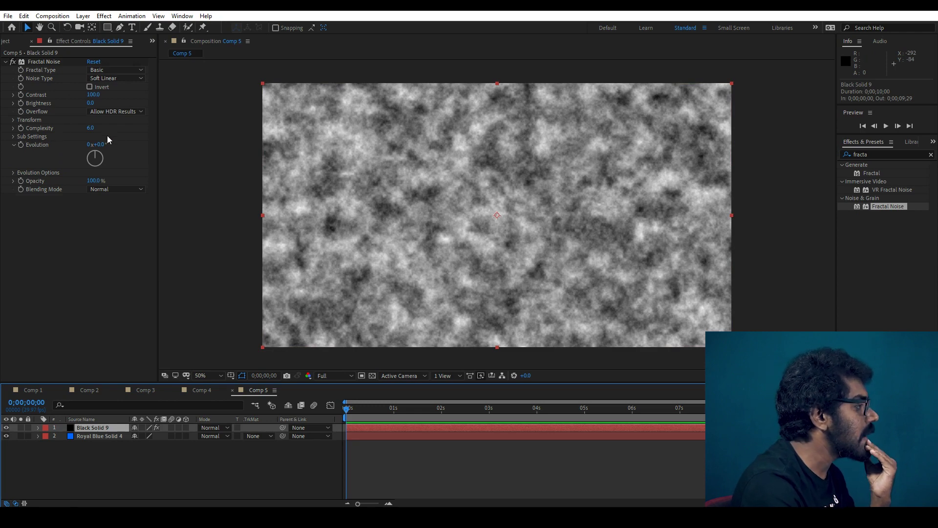
pyautogui.moveTo(94, 95); pyautogui.dragTo(155, 95)
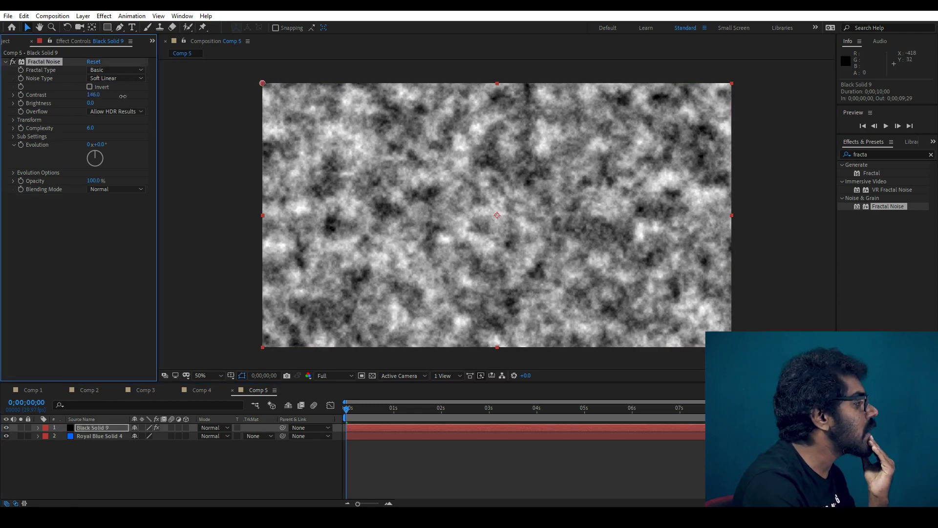
pyautogui.moveTo(90, 105); pyautogui.dragTo(82, 106)
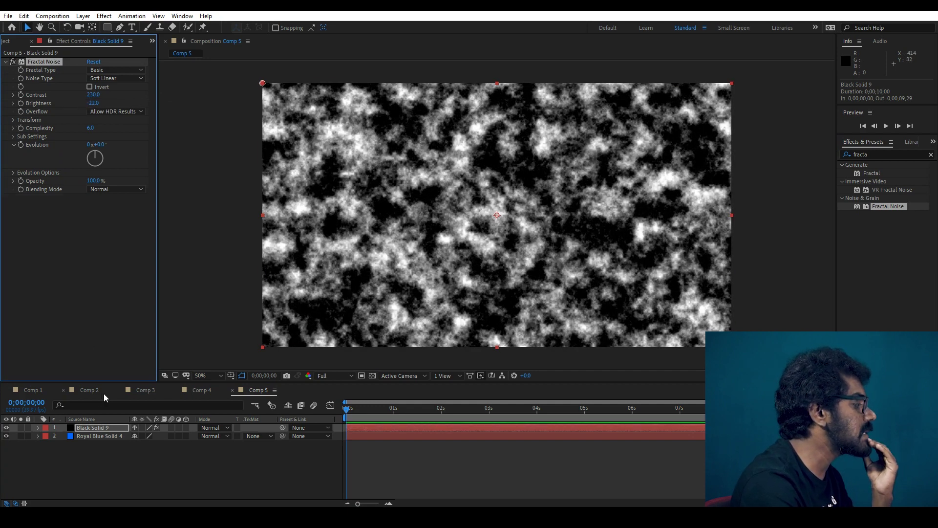
# Check the reference streaks in Comp 2, then return to Comp 5's noise Transform settings
pyautogui.click(142, 389)
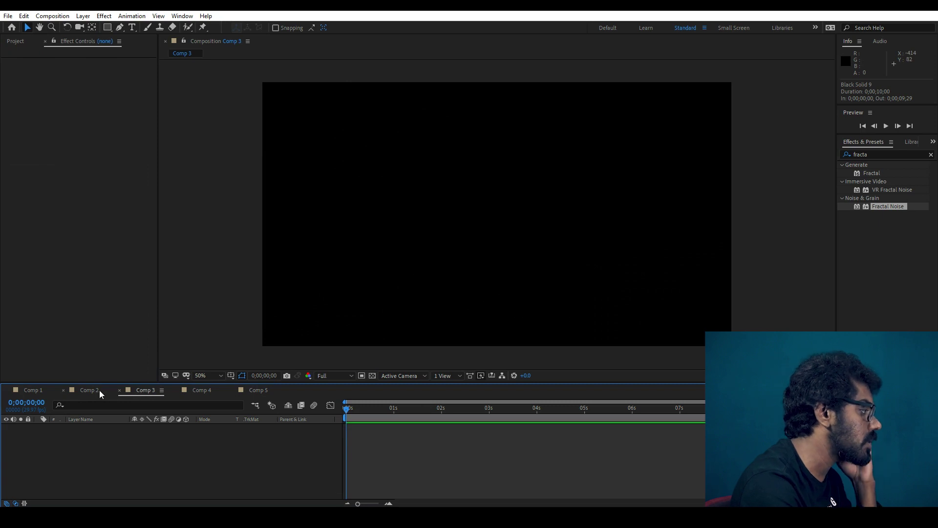
pyautogui.click(100, 390)
pyautogui.moveTo(399, 407); pyautogui.dragTo(429, 407)
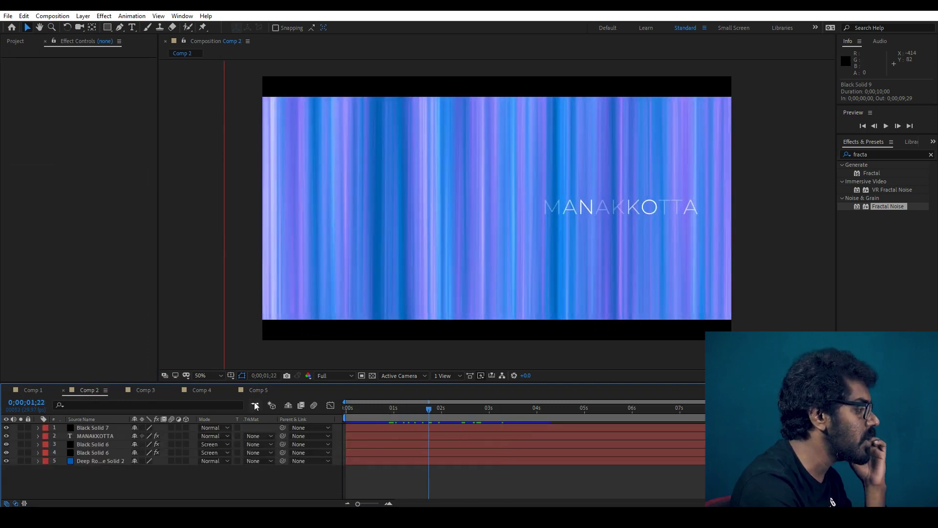
pyautogui.click(261, 390)
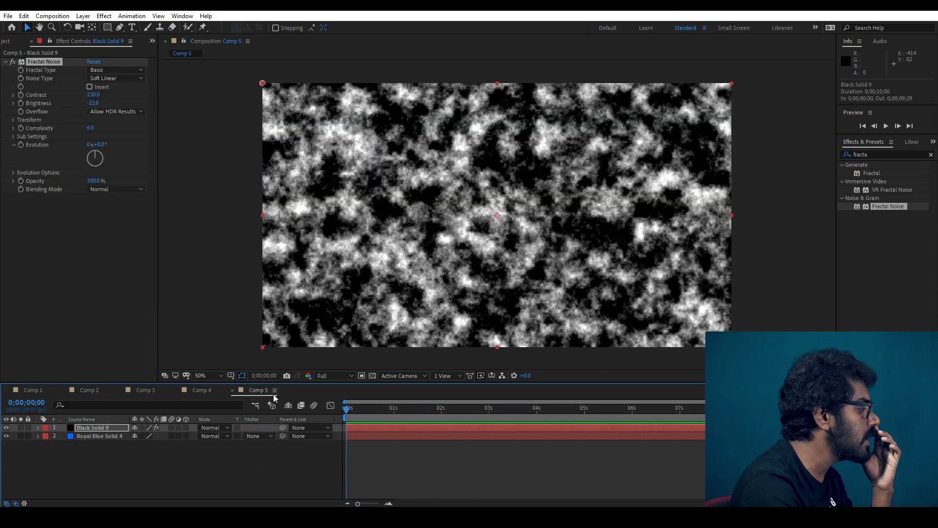
pyautogui.click(14, 119)
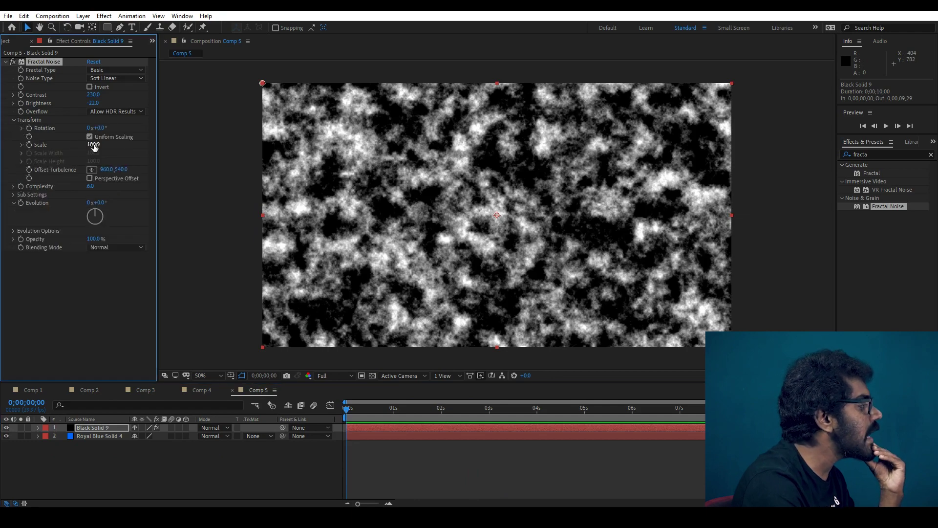
# Unlink uniform scaling and stretch the noise to Width 100, Height 8576, previewing full screen
pyautogui.moveTo(95, 147); pyautogui.dragTo(120, 159)
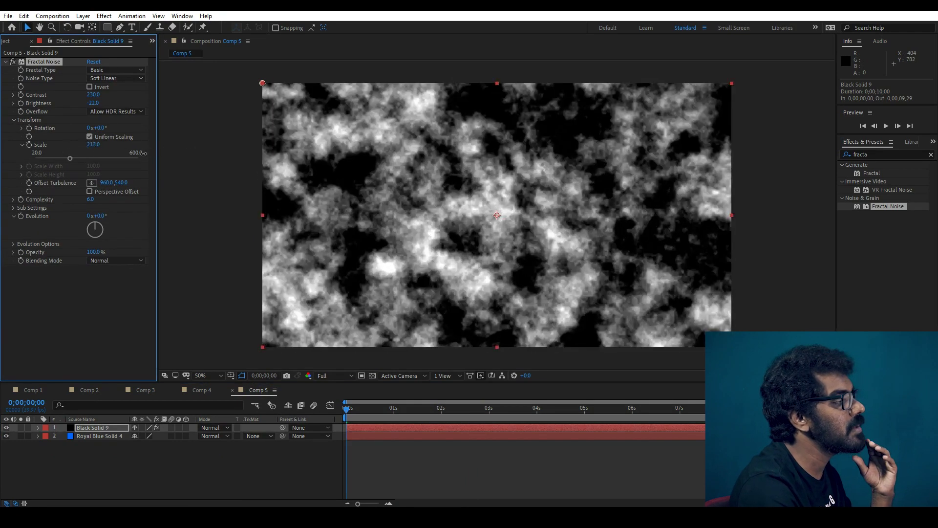
pyautogui.hotkey('ctrl', 'z')
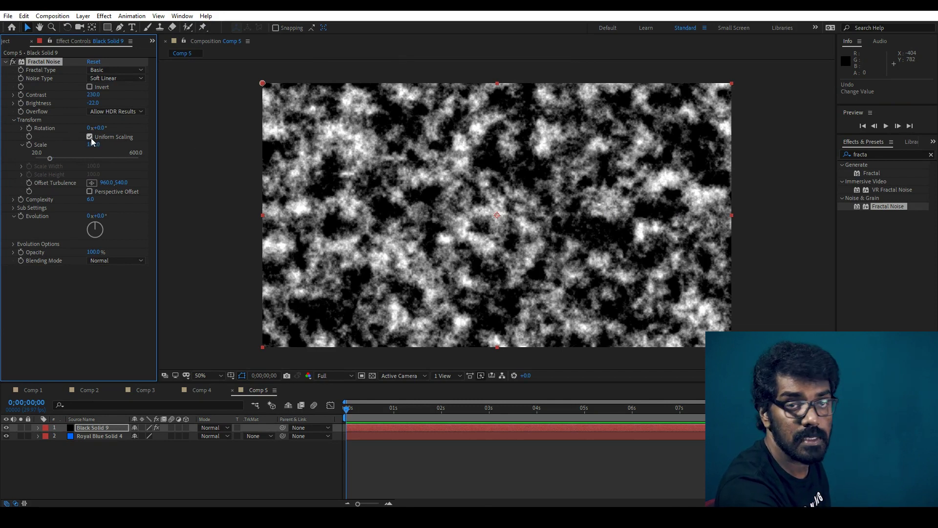
pyautogui.click(90, 138)
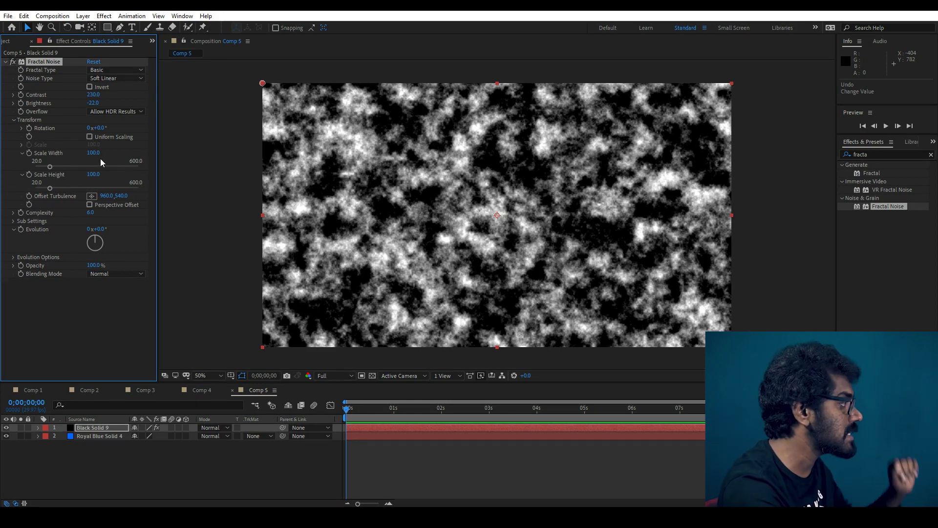
pyautogui.moveTo(93, 155)
pyautogui.mouseDown()
pyautogui.moveTo(147, 177)
pyautogui.moveTo(101, 176)
pyautogui.mouseUp()
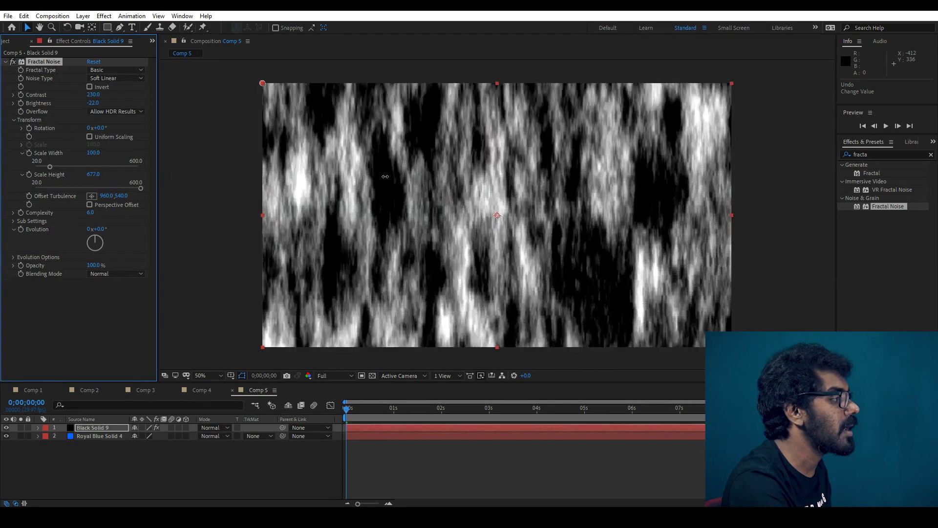
pyautogui.moveTo(94, 174); pyautogui.dragTo(291, 153)
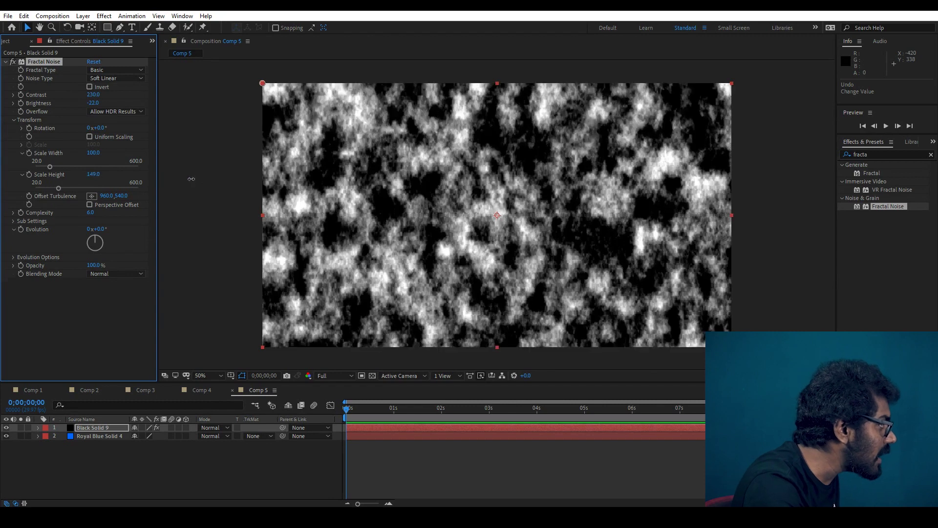
pyautogui.moveTo(95, 174); pyautogui.dragTo(282, 199)
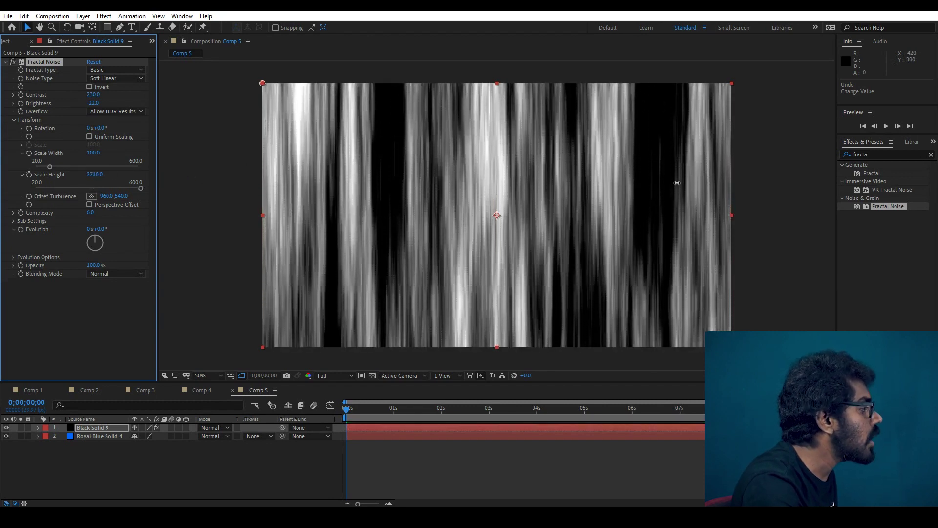
pyautogui.moveTo(97, 175)
pyautogui.mouseDown()
pyautogui.moveTo(209, 177)
pyautogui.moveTo(125, 189)
pyautogui.mouseUp()
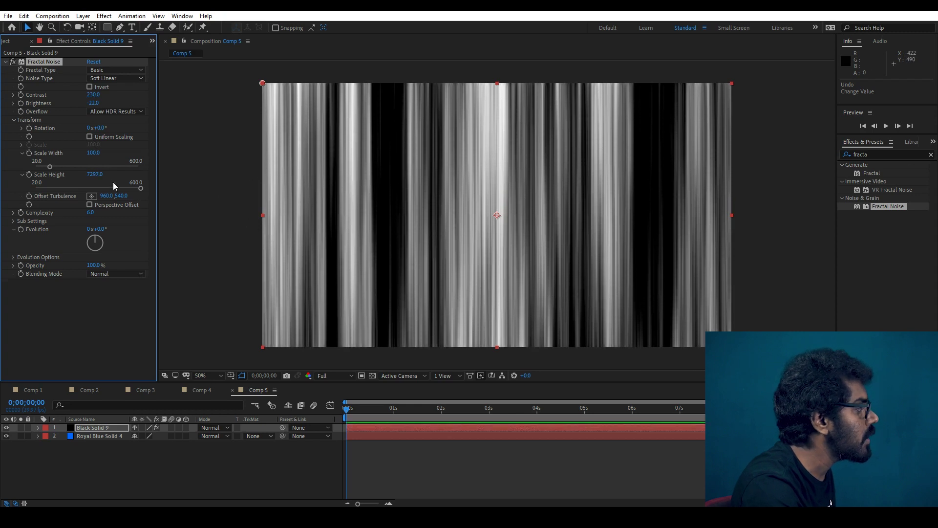
pyautogui.press('space')
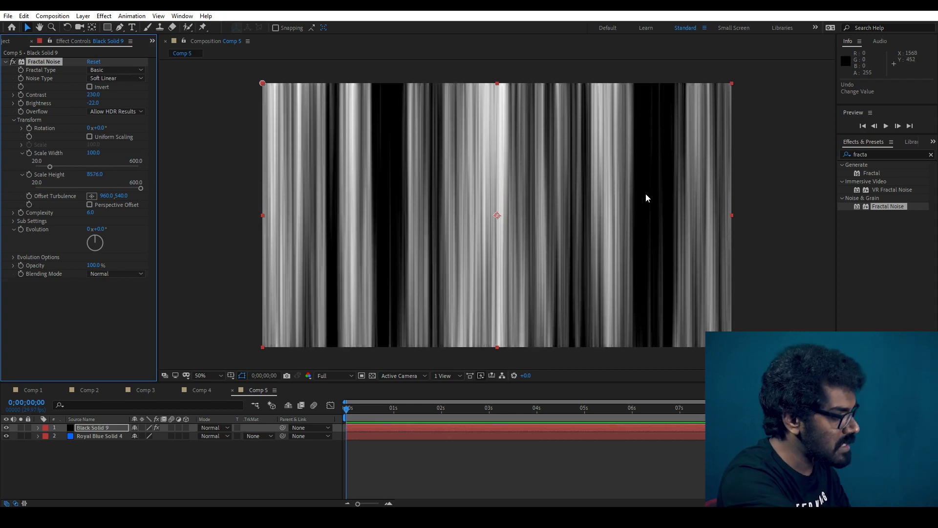
pyautogui.press('/')
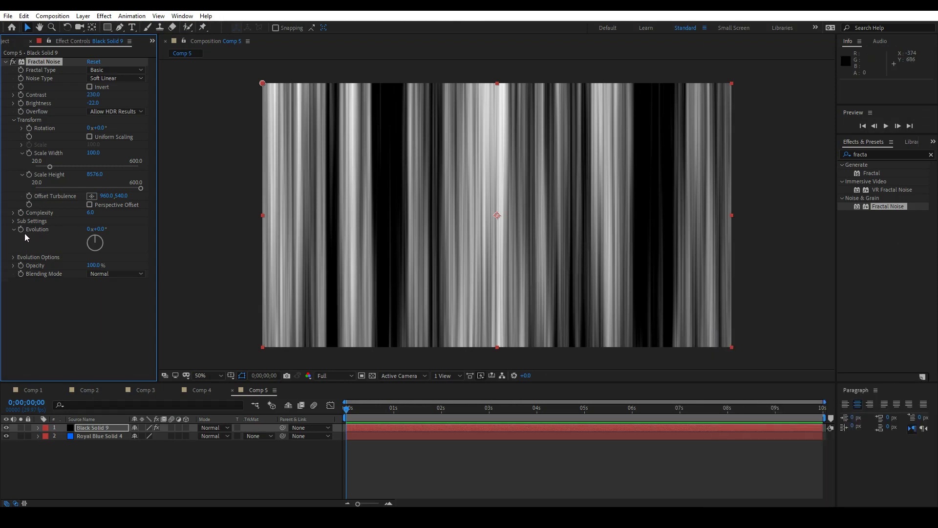
# At the end of Comp 5, keyframe Fractal Noise Evolution to 2x revolutions
pyautogui.moveTo(498, 409); pyautogui.dragTo(927, 414)
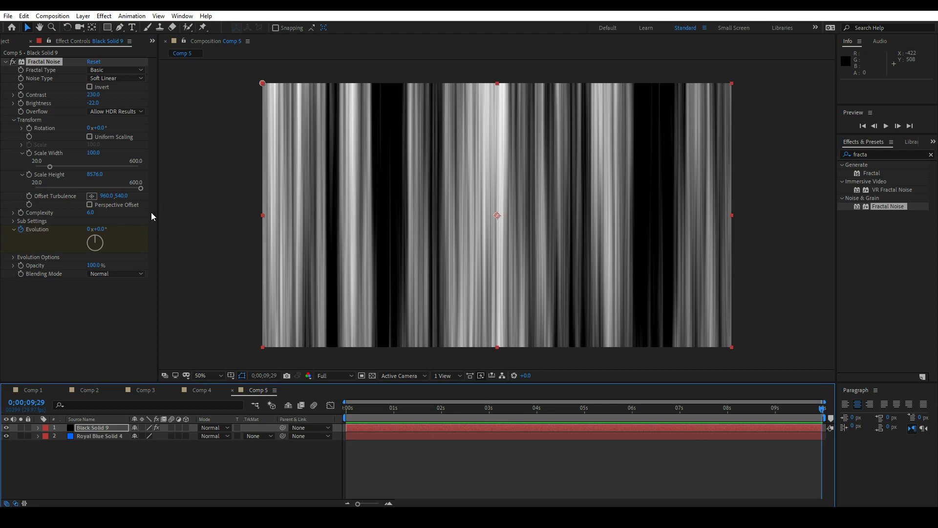
pyautogui.click(89, 230)
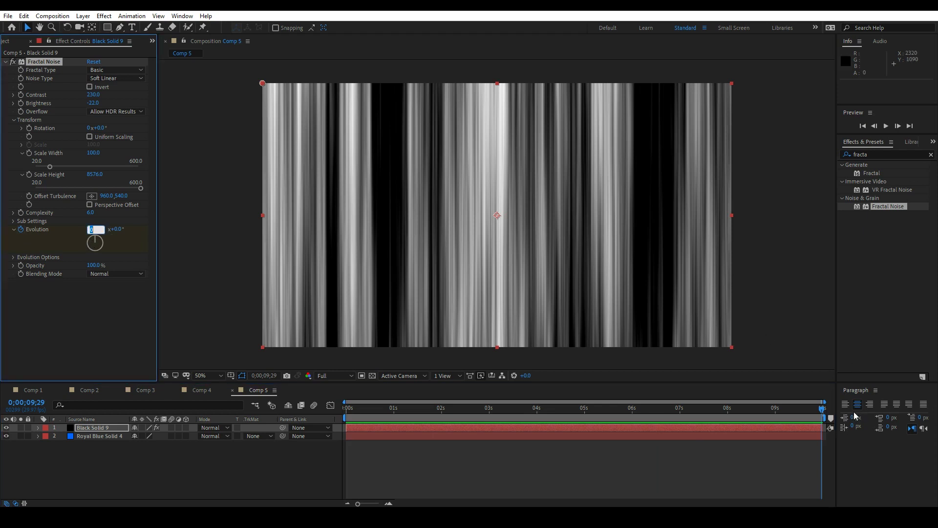
pyautogui.write('2')
pyautogui.click(414, 460)
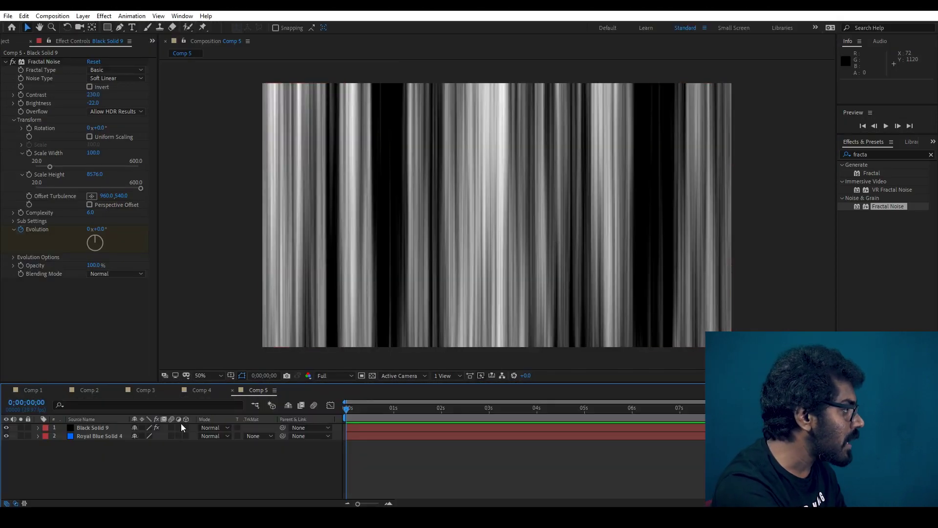
# Hide and re-show Black Solid 9 to compare it against the royal blue solid
pyautogui.click(101, 428)
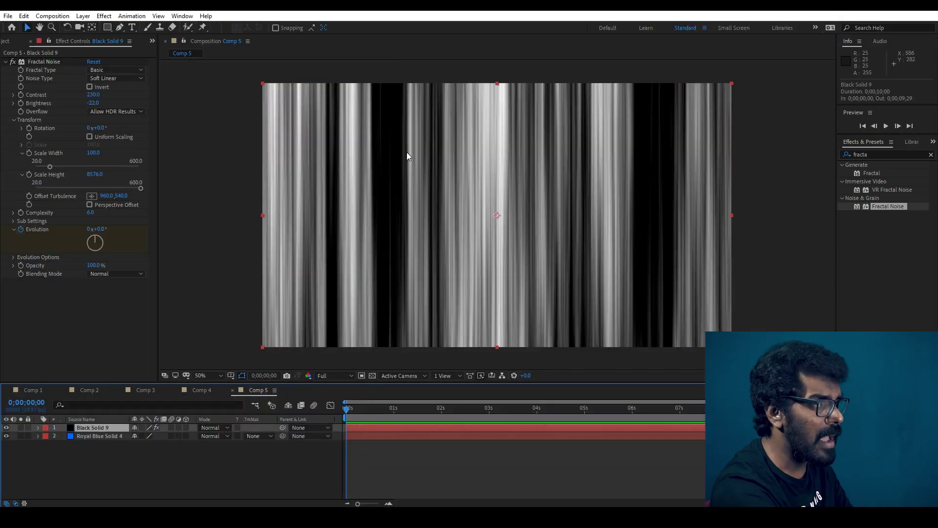
pyautogui.click(95, 436)
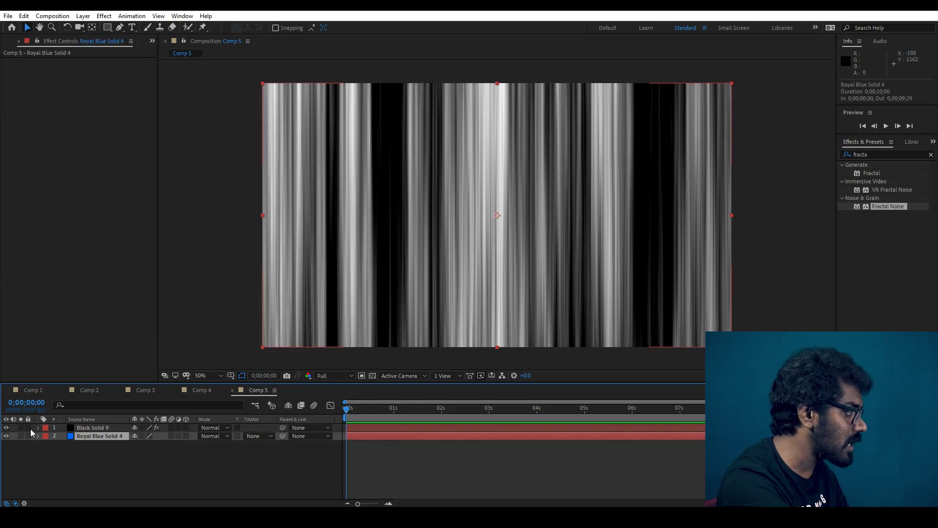
pyautogui.click(7, 427)
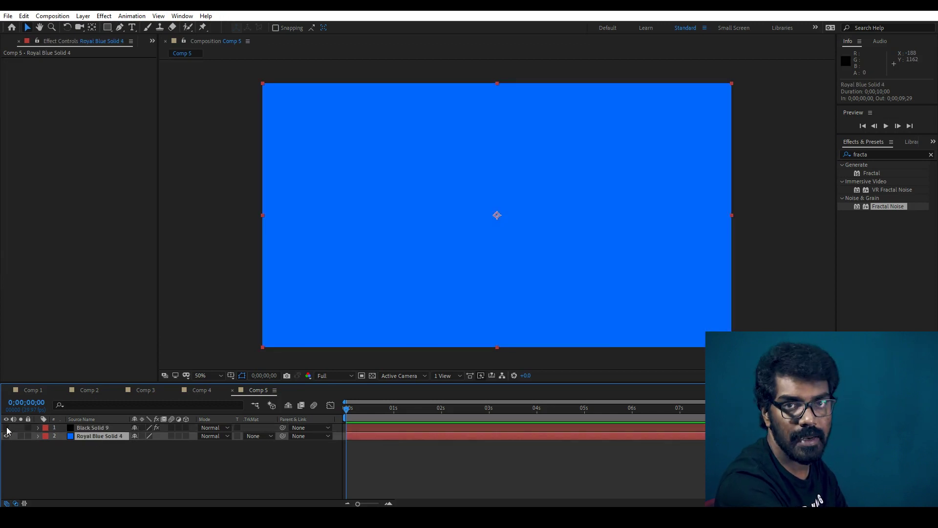
pyautogui.click(6, 427)
pyautogui.click(93, 428)
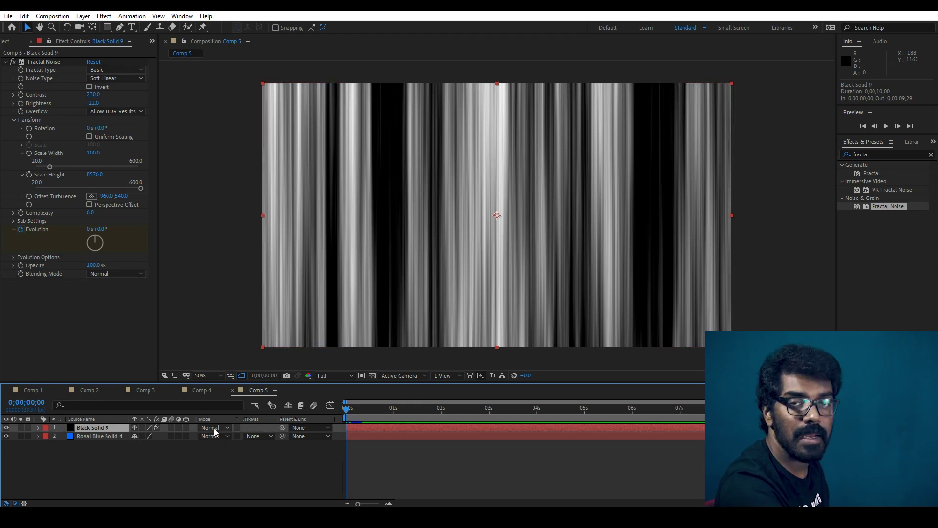
# Compare blending modes on Black Solid 9, settle on Screen, and preview full screen
pyautogui.click(176, 453)
pyautogui.click(111, 427)
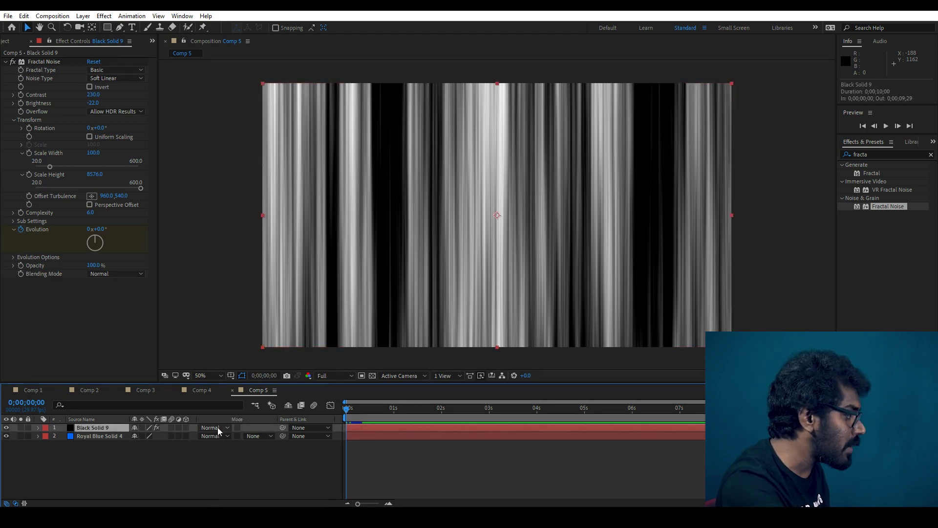
pyautogui.click(217, 427)
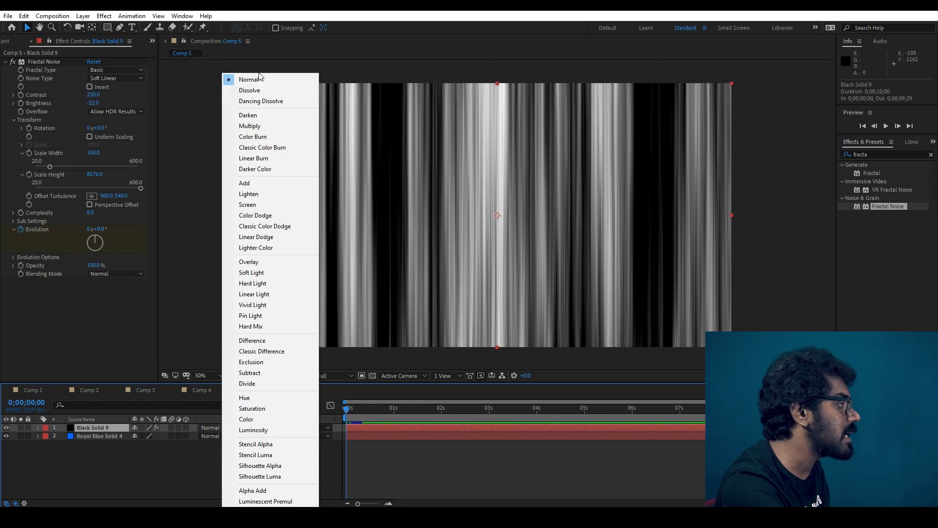
pyautogui.click(128, 458)
pyautogui.click(108, 433)
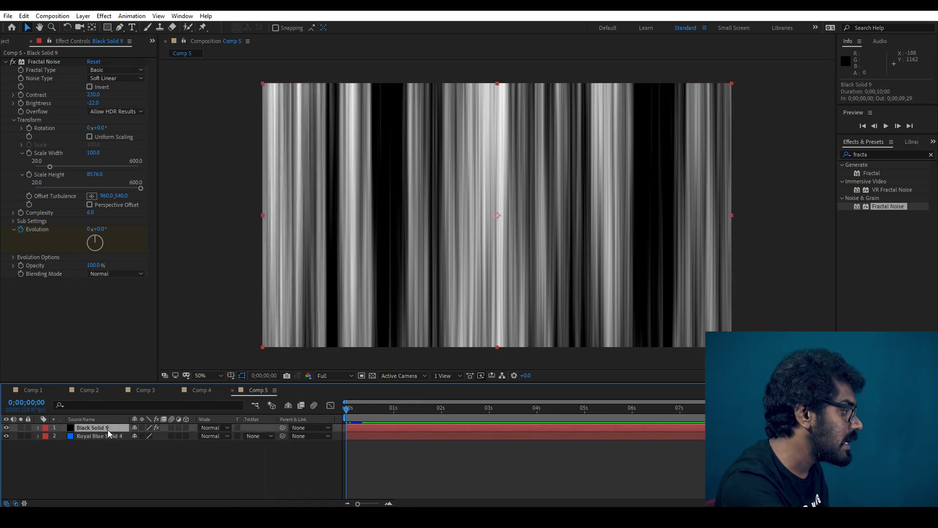
pyautogui.hotkey('shift', '-')
pyautogui.hotkey('shift', '-')
pyautogui.hotkey('shift', '-')
pyautogui.hotkey('shift', '-')
pyautogui.hotkey('shift', '-')
pyautogui.hotkey('shift', '-')
pyautogui.hotkey('shift', '-')
pyautogui.hotkey('shift', '-')
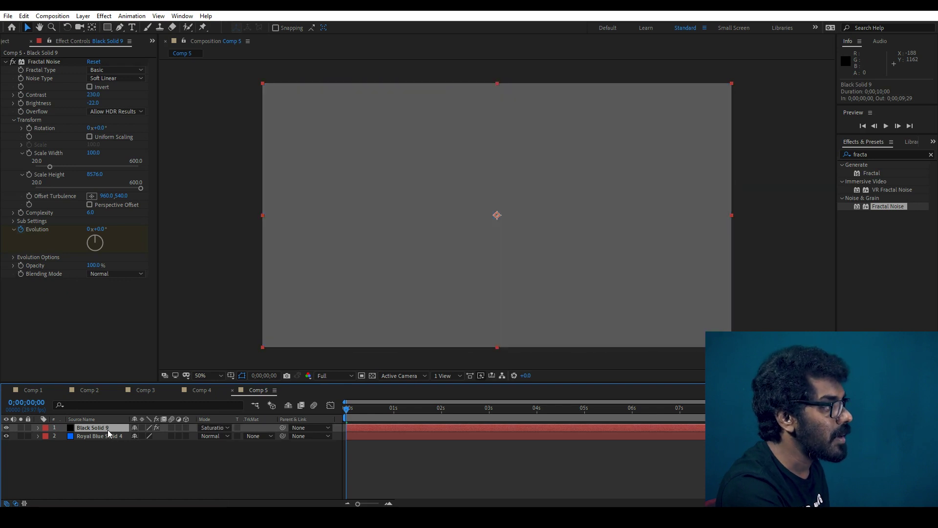
pyautogui.hotkey('shift', '-')
pyautogui.hotkey('shift', '-')
pyautogui.hotkey('shift', '-')
pyautogui.hotkey('shift', '-')
pyautogui.hotkey('shift', '-')
pyautogui.hotkey('shift', '-')
pyautogui.hotkey('shift', '-')
pyautogui.hotkey('shift', '-')
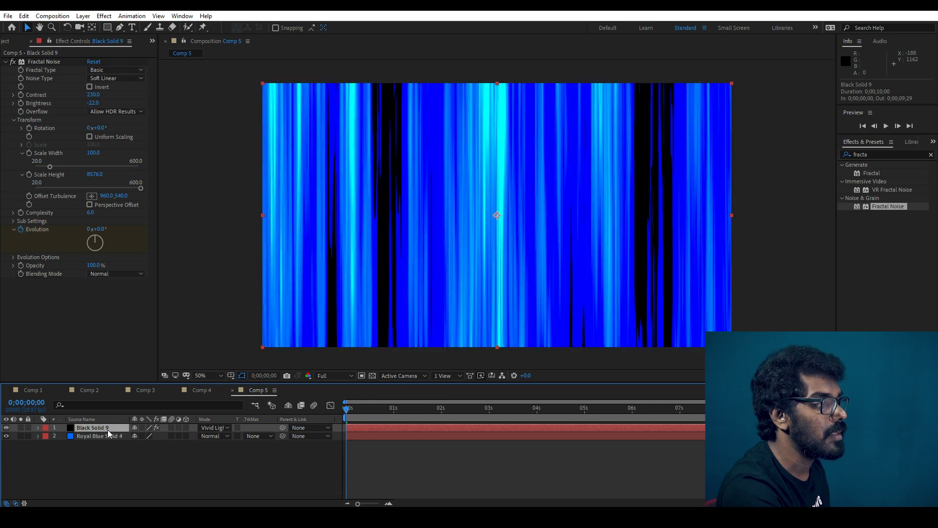
pyautogui.click(219, 428)
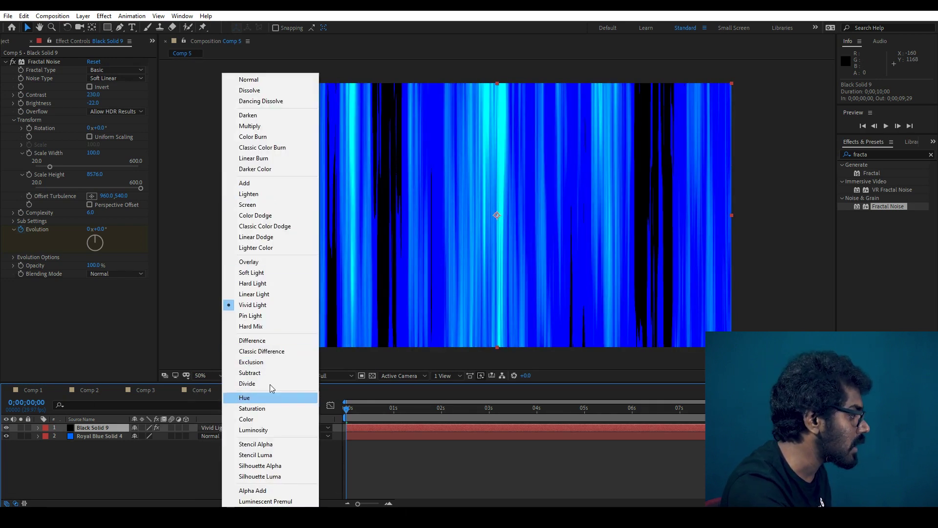
pyautogui.click(268, 201)
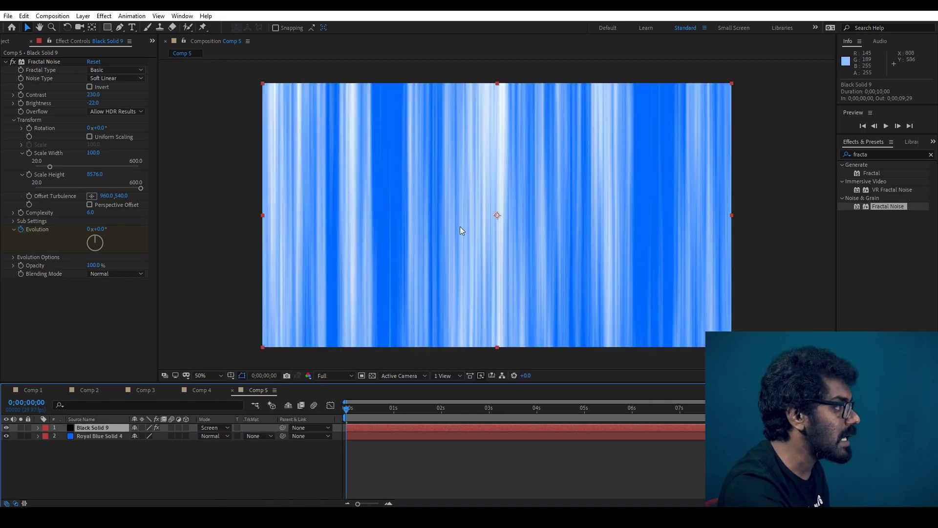
pyautogui.press('space')
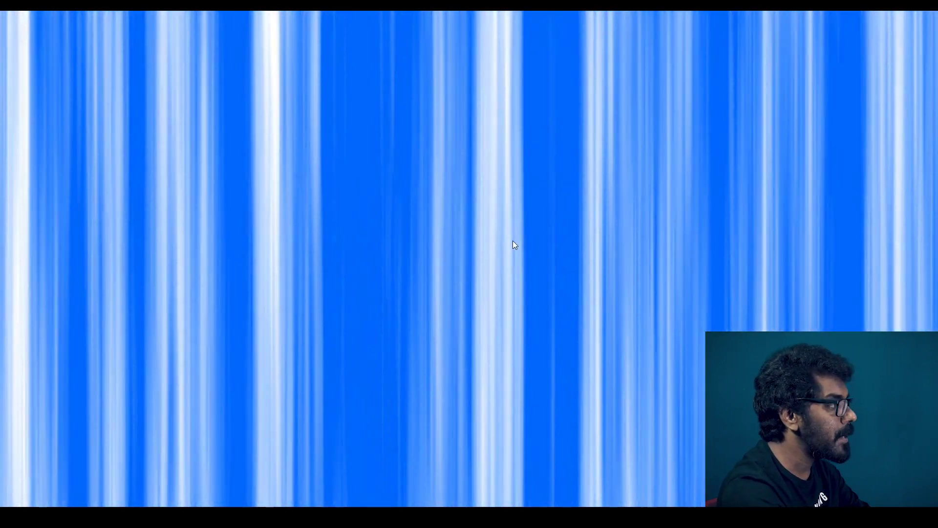
# Exit the preview, view Comp 2's background at full size, then return to Comp 5 fitted in view
pyautogui.press('space')
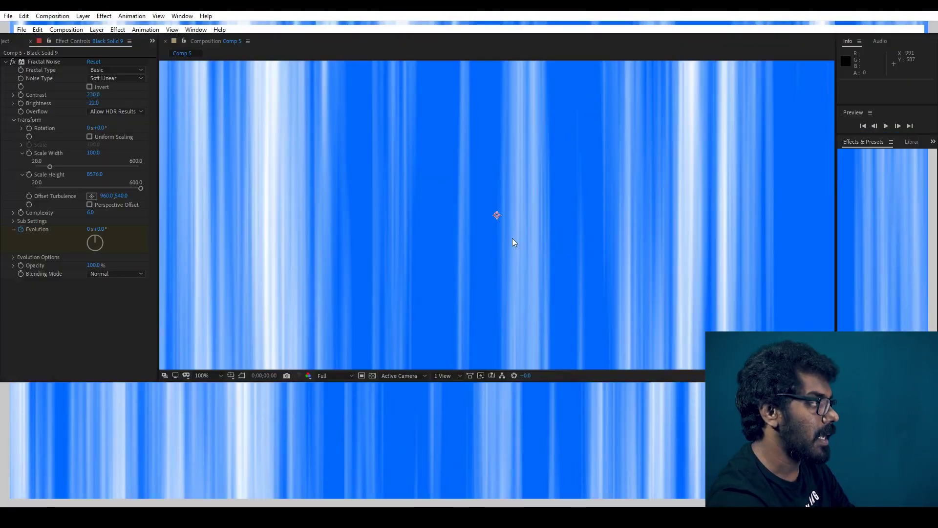
pyautogui.click(89, 390)
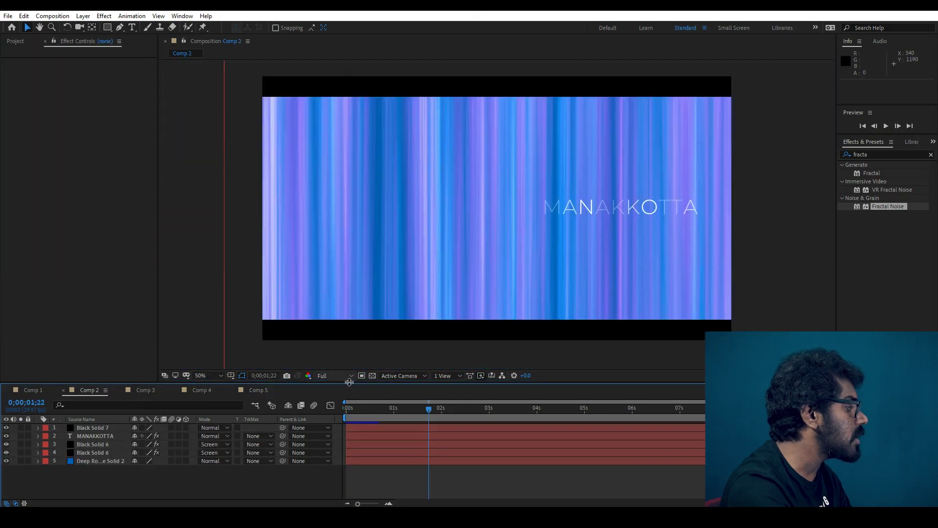
pyautogui.click(100, 444)
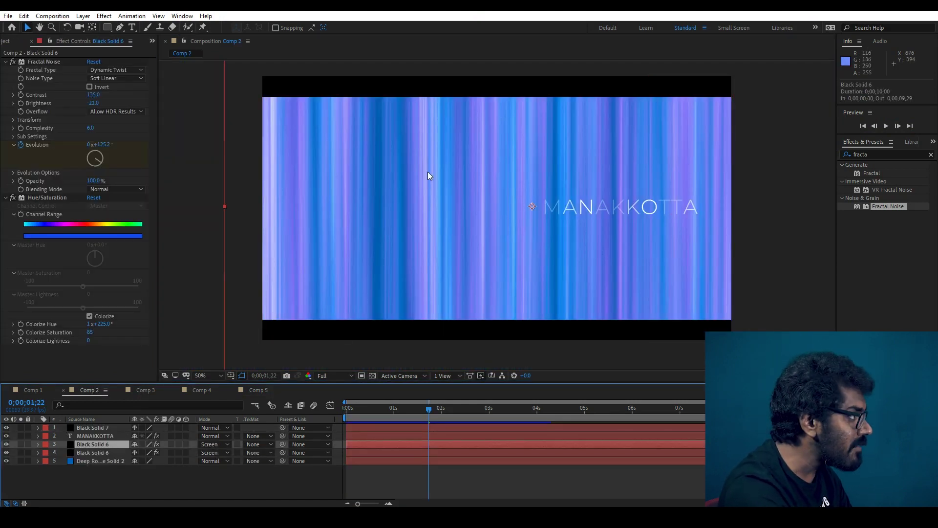
pyautogui.press('/')
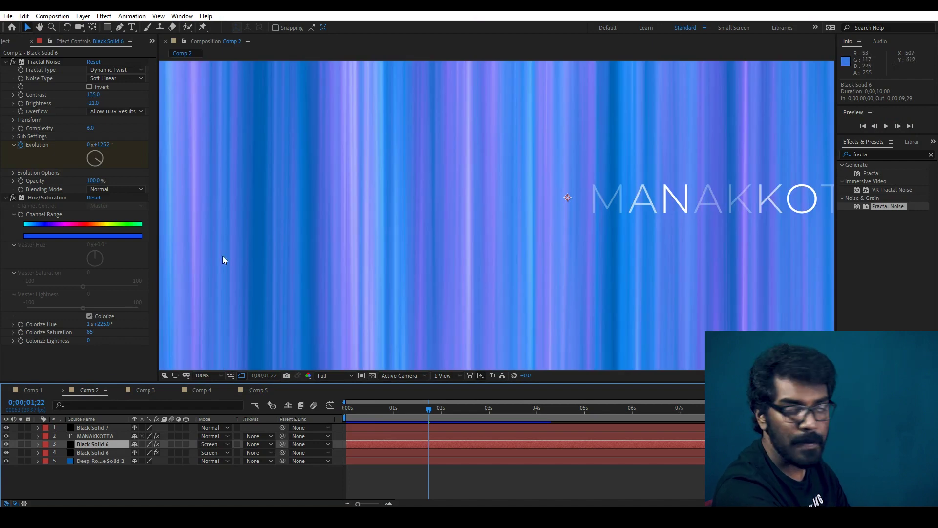
pyautogui.click(256, 389)
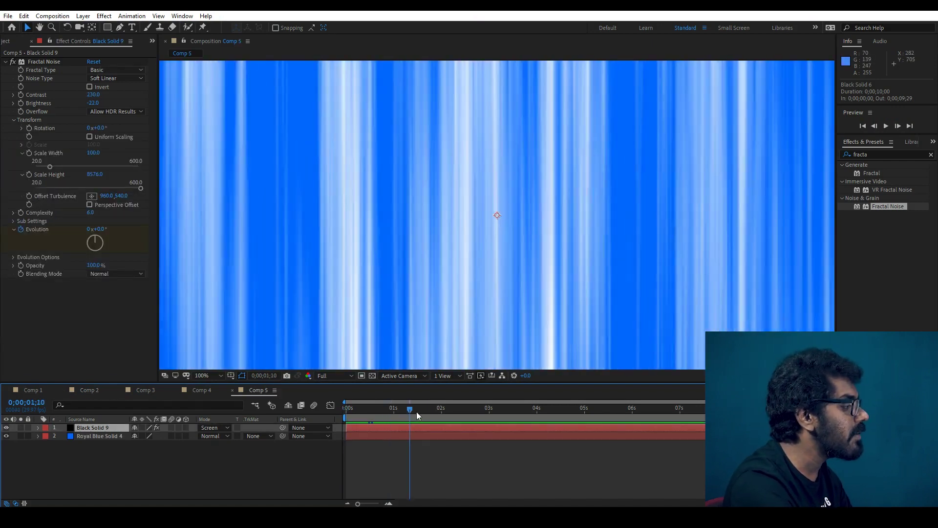
pyautogui.click(444, 240)
pyautogui.press(',')
pyautogui.press(',')
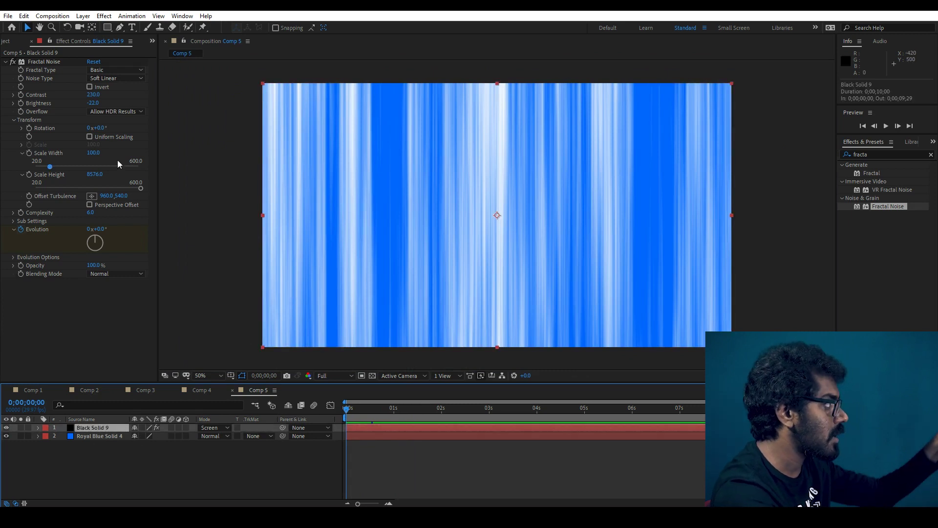
pyautogui.doubleClick(883, 153)
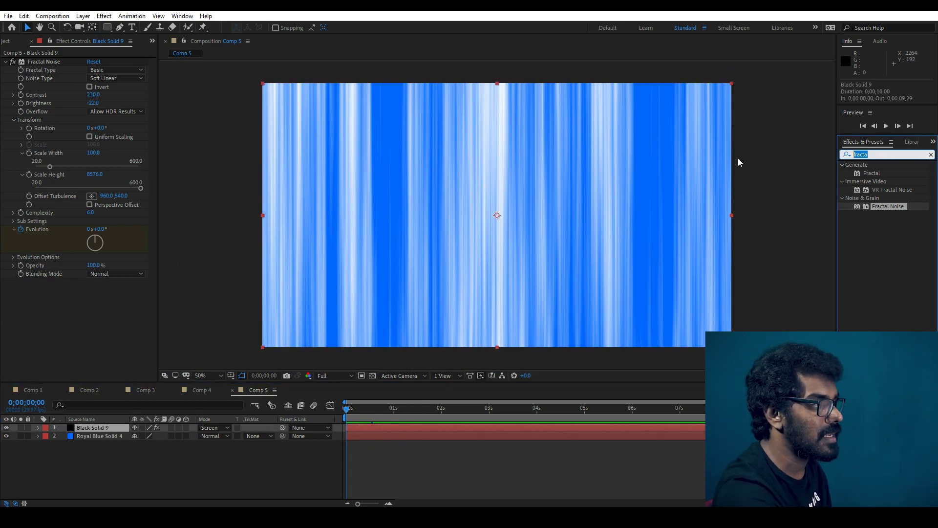
# Apply Hue/Saturation to Black Solid 9 and colorize it at hue 278°, saturation 72
pyautogui.write('hue')
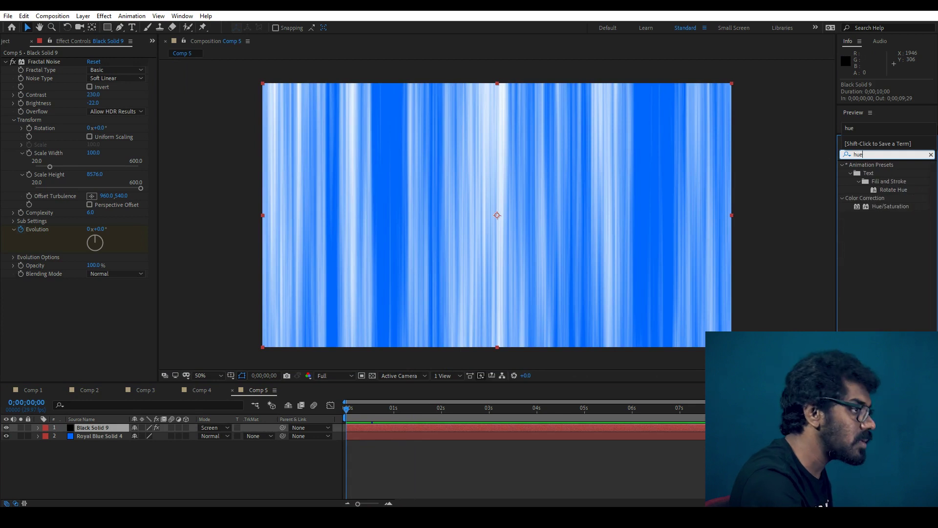
pyautogui.click(889, 206)
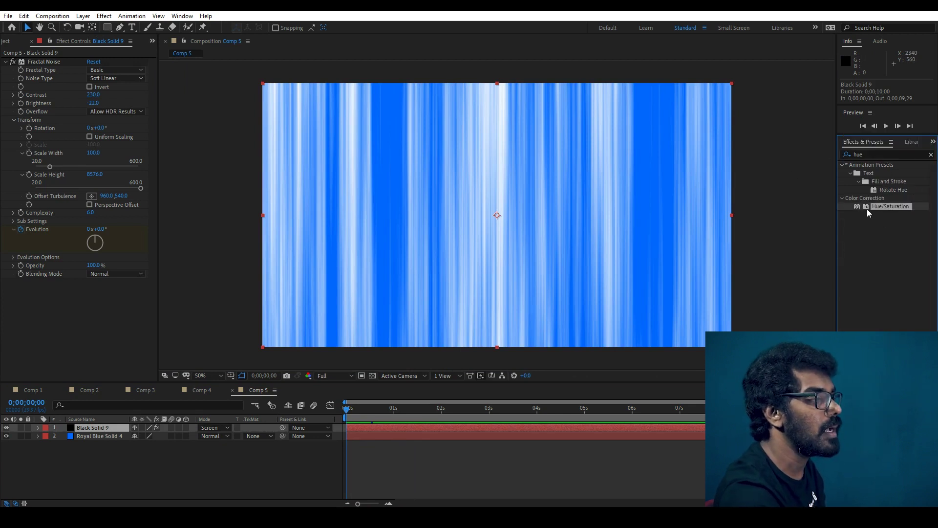
pyautogui.moveTo(868, 210); pyautogui.dragTo(93, 429)
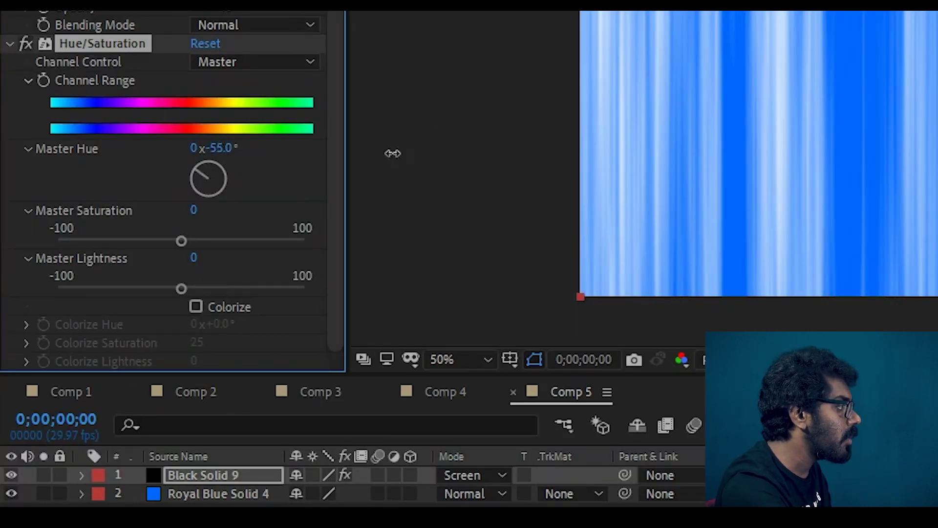
pyautogui.moveTo(227, 149); pyautogui.dragTo(428, 147)
pyautogui.hotkey('ctrl', 'z')
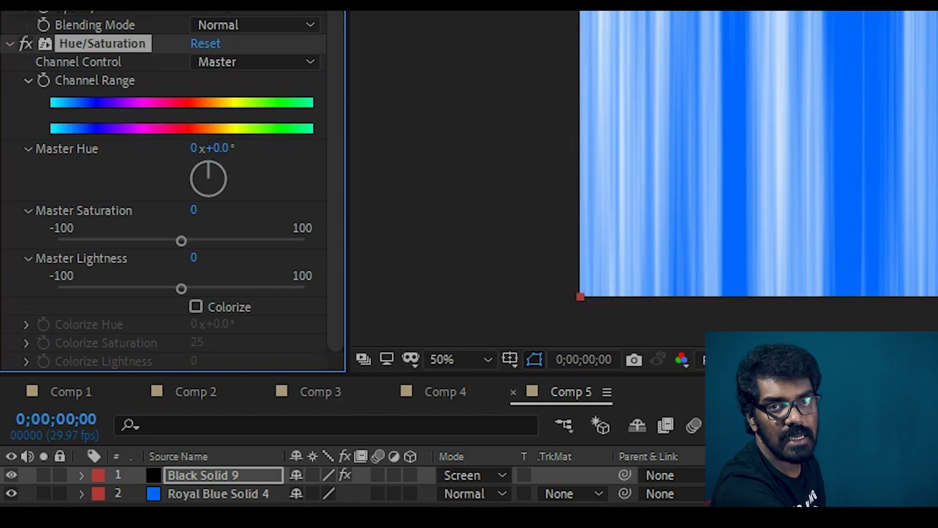
pyautogui.click(195, 307)
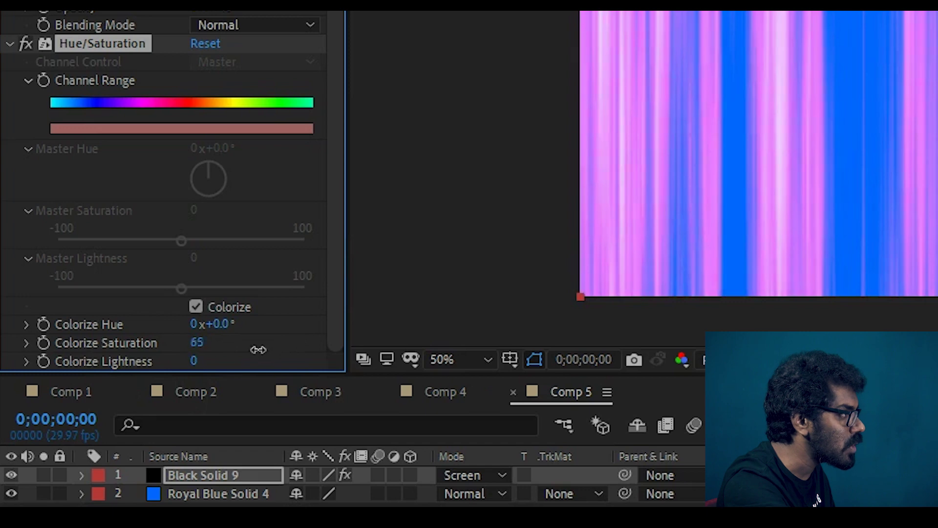
pyautogui.moveTo(200, 341); pyautogui.dragTo(199, 343)
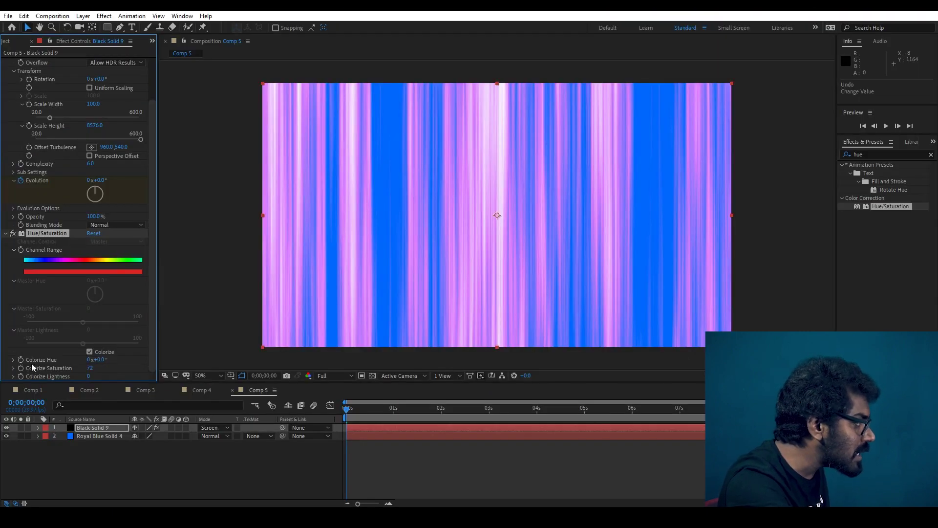
pyautogui.moveTo(109, 359); pyautogui.dragTo(235, 356)
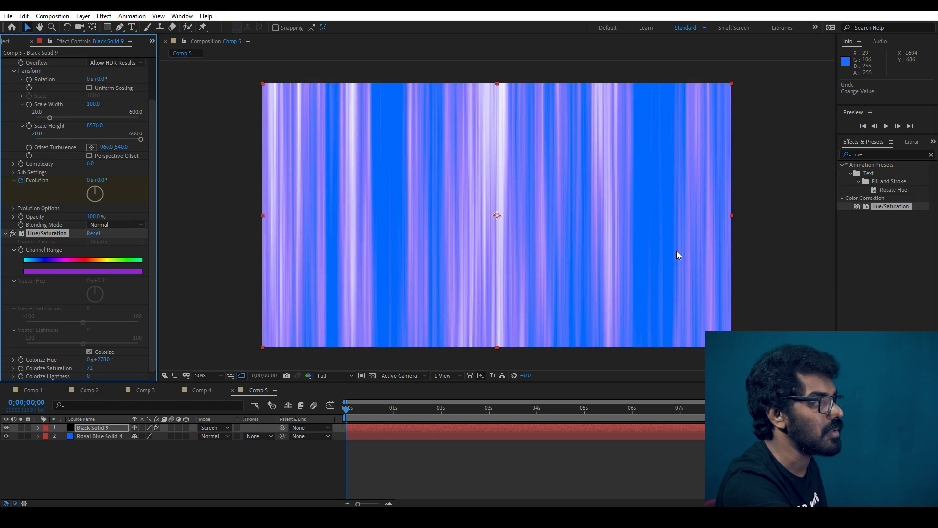
# Lower Fractal Noise Contrast to 161, preview full screen, and duplicate Black Solid 9
pyautogui.scroll(2, 128, 123)
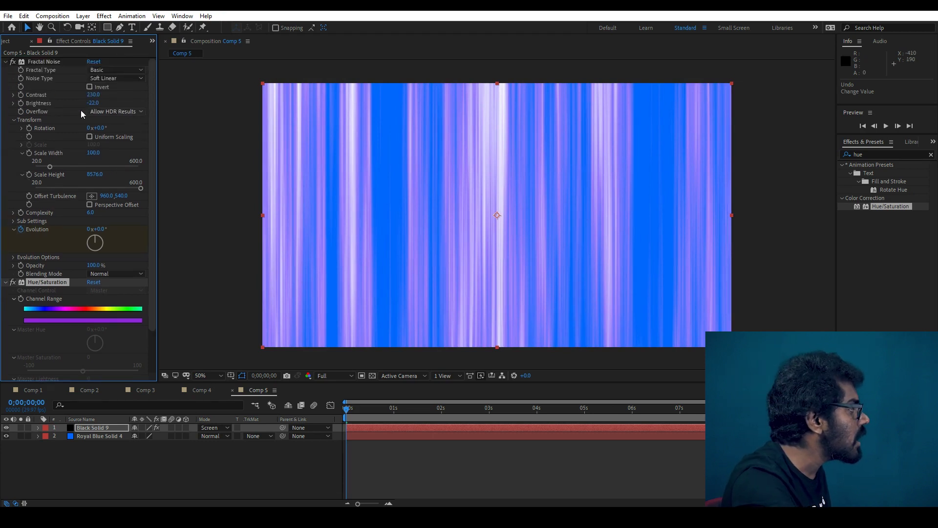
pyautogui.moveTo(91, 99)
pyautogui.mouseDown()
pyautogui.moveTo(96, 111)
pyautogui.moveTo(77, 112)
pyautogui.mouseUp()
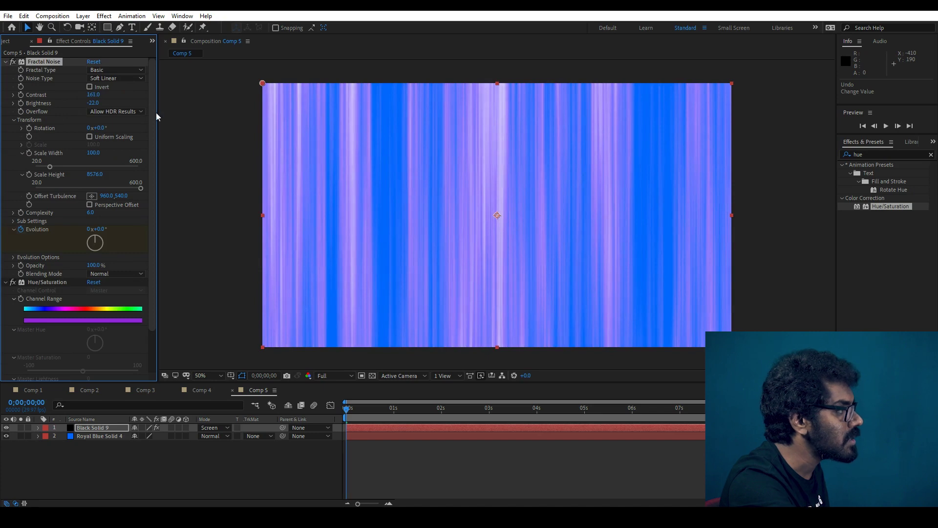
pyautogui.scroll(3, 548, 119)
pyautogui.press('space')
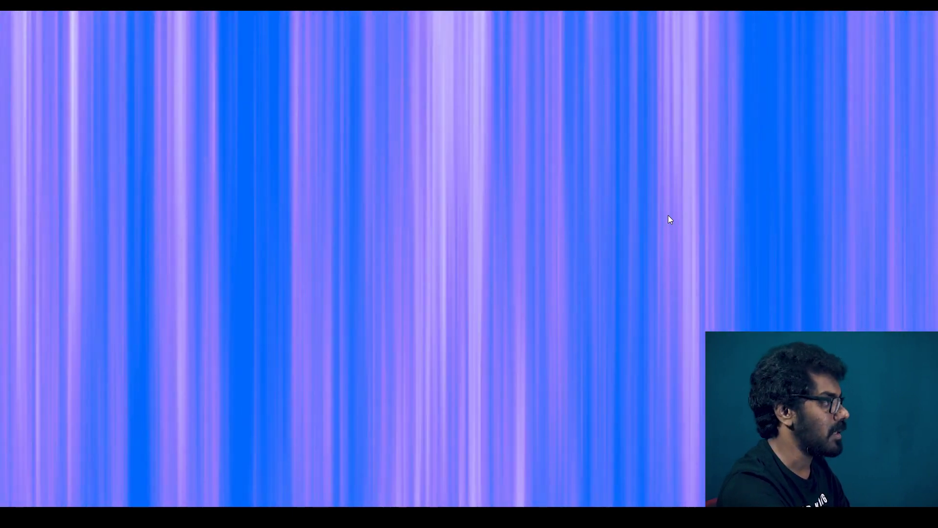
pyautogui.press('space')
pyautogui.click(95, 427)
pyautogui.hotkey('ctrl', 'd')
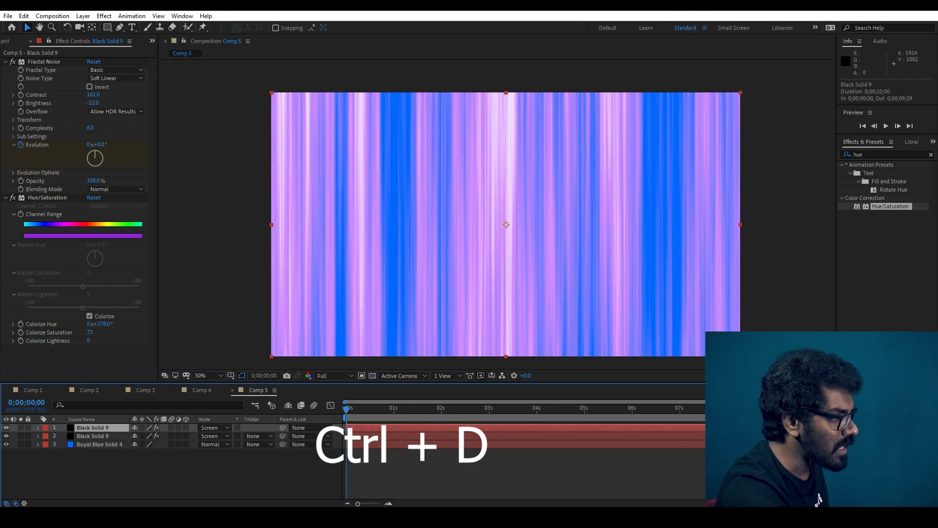
# Reposition the duplicate streak layer and retune its Colorize Hue to 232° for bluer streaks
pyautogui.moveTo(667, 333)
pyautogui.mouseDown()
pyautogui.moveTo(694, 329)
pyautogui.moveTo(672, 331)
pyautogui.mouseUp()
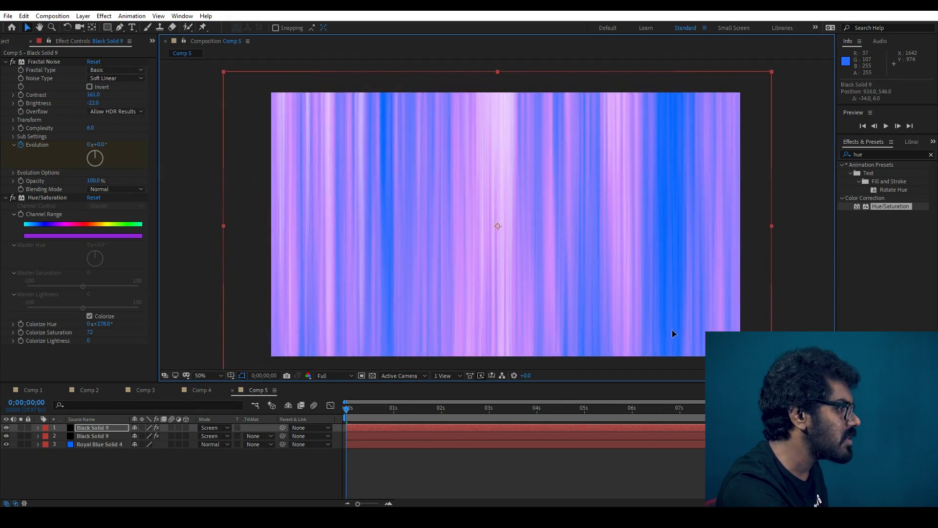
pyautogui.click(100, 428)
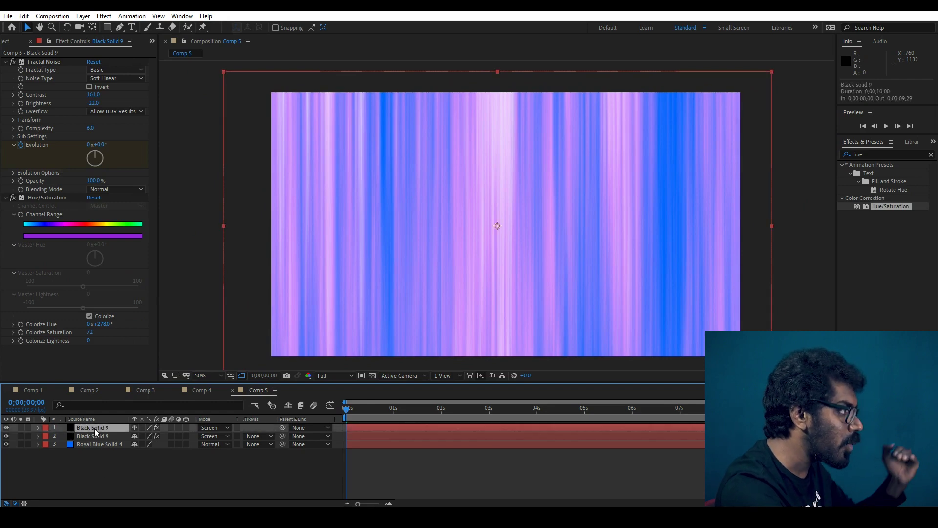
pyautogui.moveTo(239, 292); pyautogui.dragTo(304, 331)
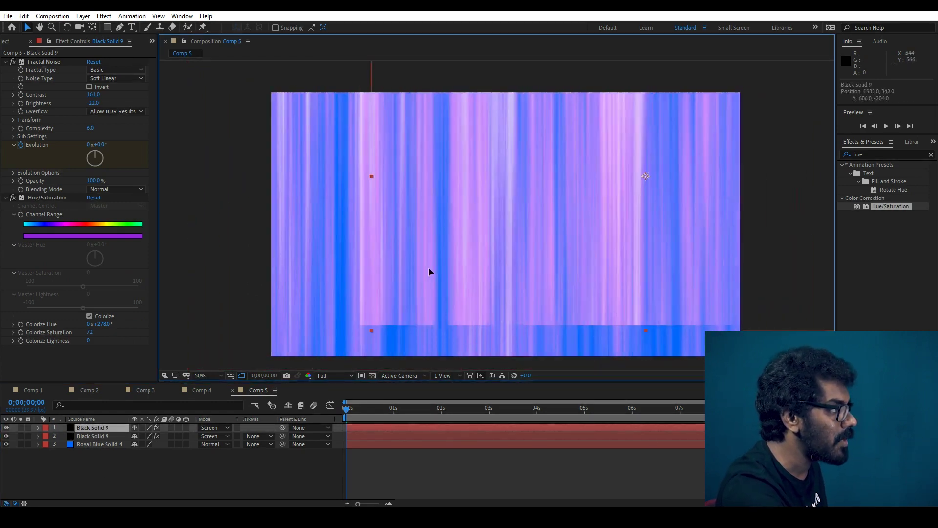
pyautogui.hotkey('ctrl', 'z')
pyautogui.moveTo(252, 289); pyautogui.dragTo(245, 288)
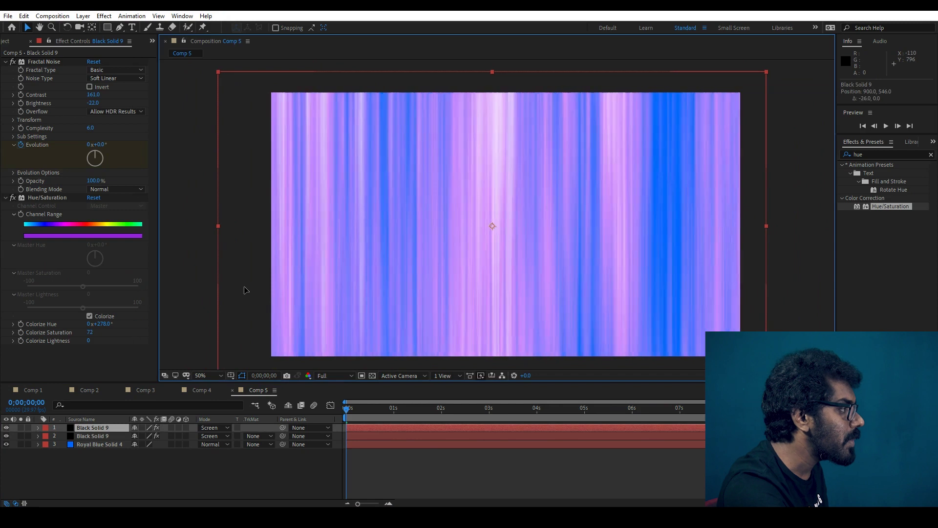
pyautogui.moveTo(103, 326)
pyautogui.mouseDown()
pyautogui.moveTo(123, 325)
pyautogui.moveTo(107, 334)
pyautogui.mouseUp()
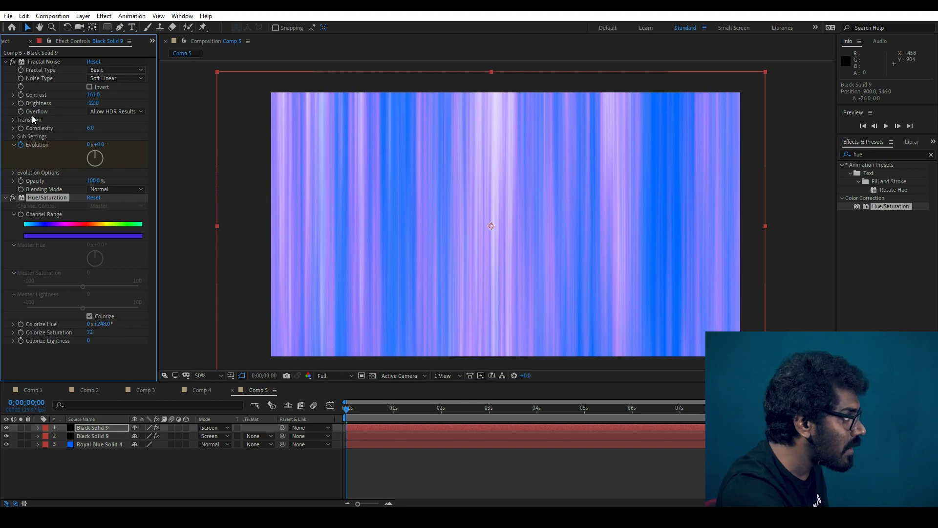
pyautogui.moveTo(104, 325)
pyautogui.mouseDown()
pyautogui.moveTo(86, 335)
pyautogui.moveTo(141, 335)
pyautogui.moveTo(107, 344)
pyautogui.moveTo(115, 342)
pyautogui.mouseUp()
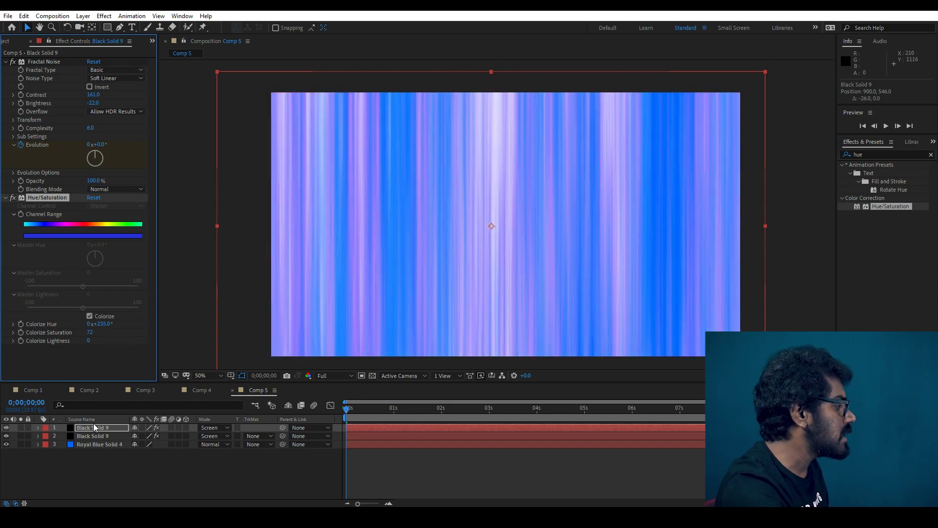
# Tweak the other noise layer's Colorize Hue, then view the streaks full screen
pyautogui.click(92, 435)
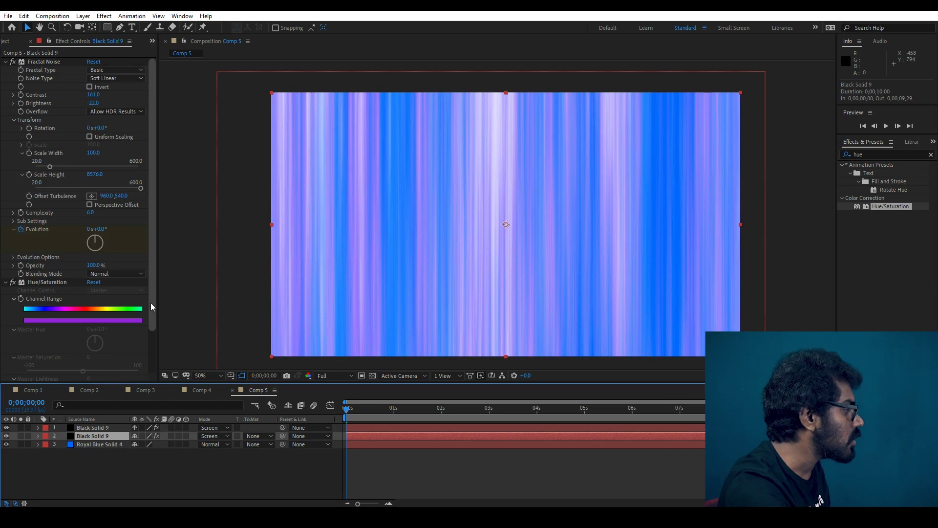
pyautogui.scroll(-2, 147, 318)
pyautogui.moveTo(98, 359); pyautogui.dragTo(111, 359)
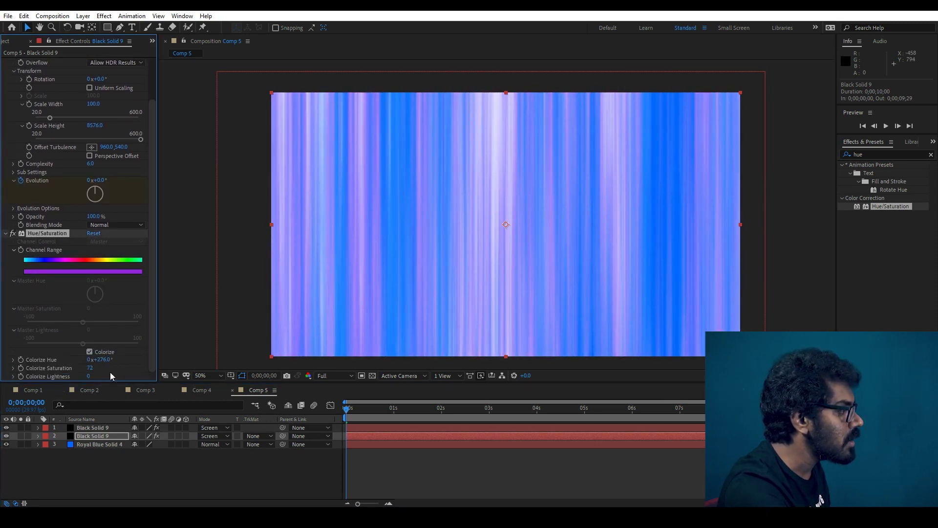
pyautogui.click(104, 427)
pyautogui.click(105, 327)
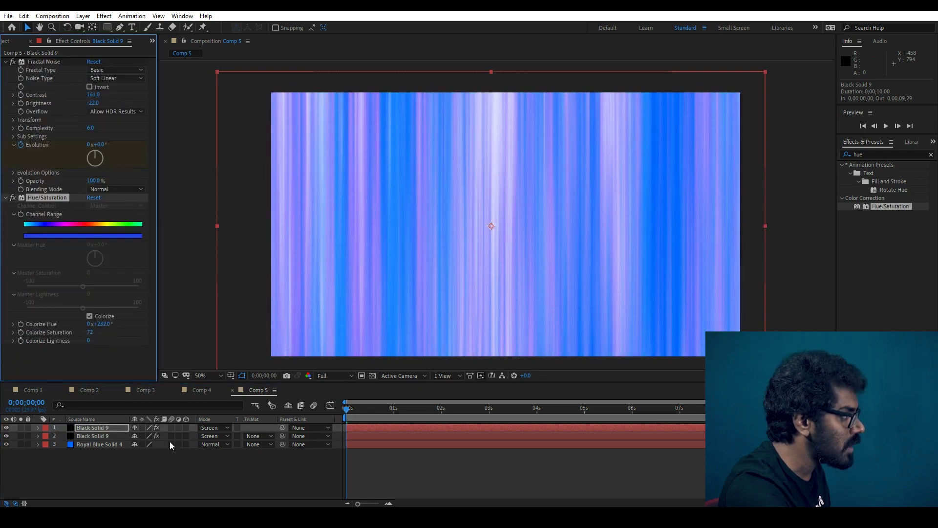
pyautogui.press('`')
pyautogui.press('space')
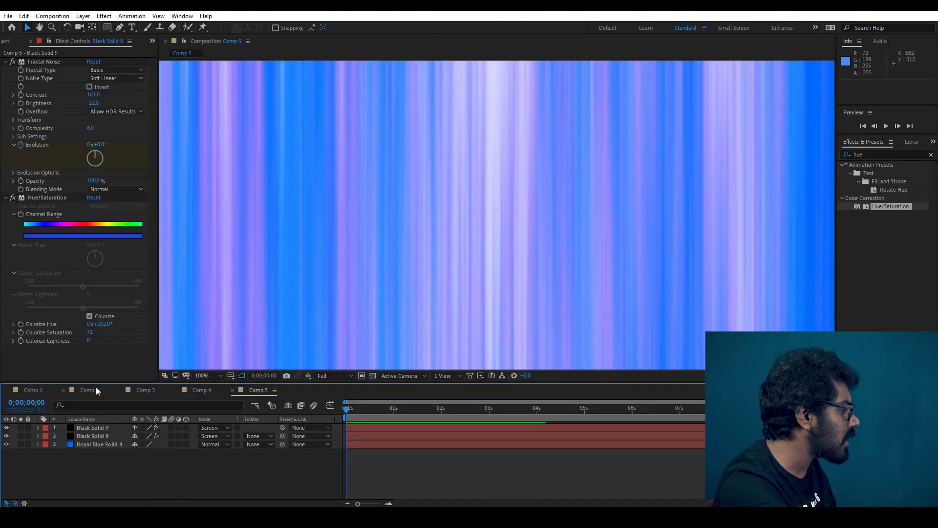
pyautogui.click(95, 389)
pyautogui.press(',')
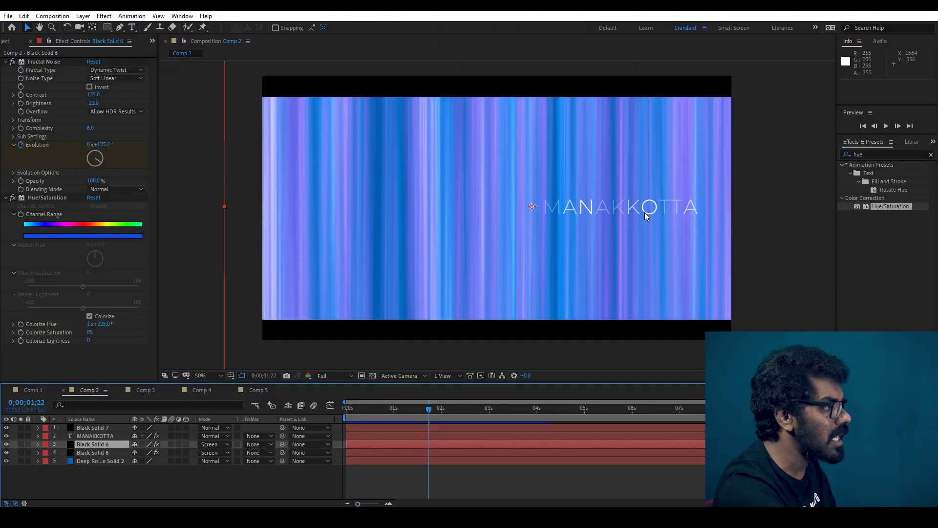
pyautogui.click(110, 436)
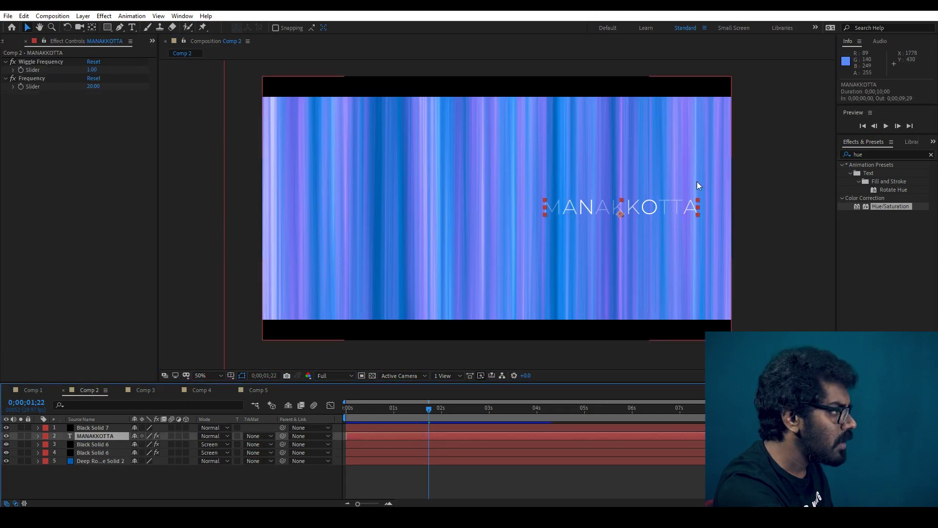
pyautogui.scroll(2, 698, 206)
pyautogui.moveTo(700, 230); pyautogui.dragTo(425, 229)
pyautogui.press('v')
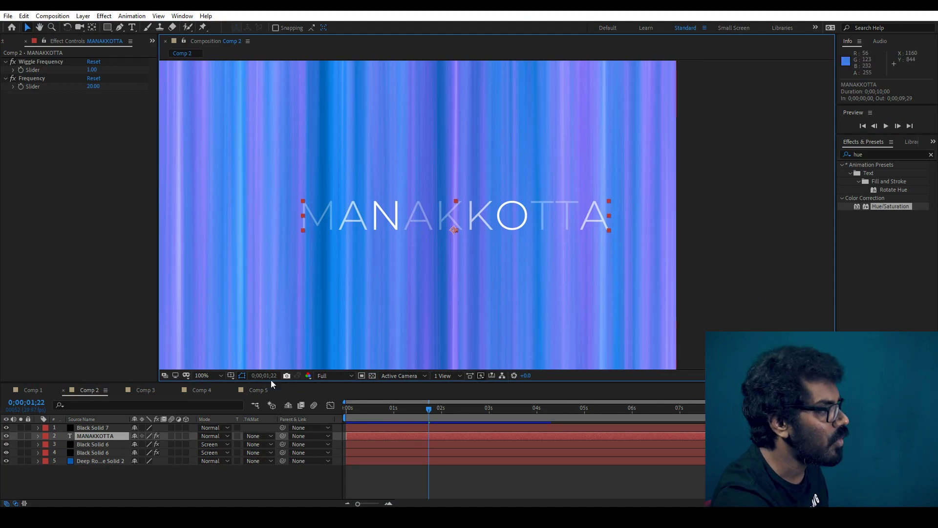
pyautogui.click(934, 143)
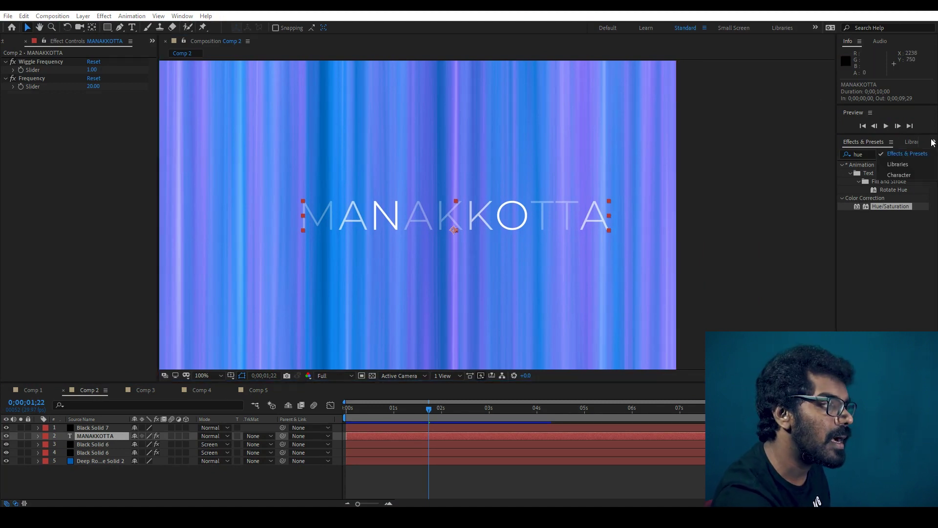
pyautogui.click(905, 174)
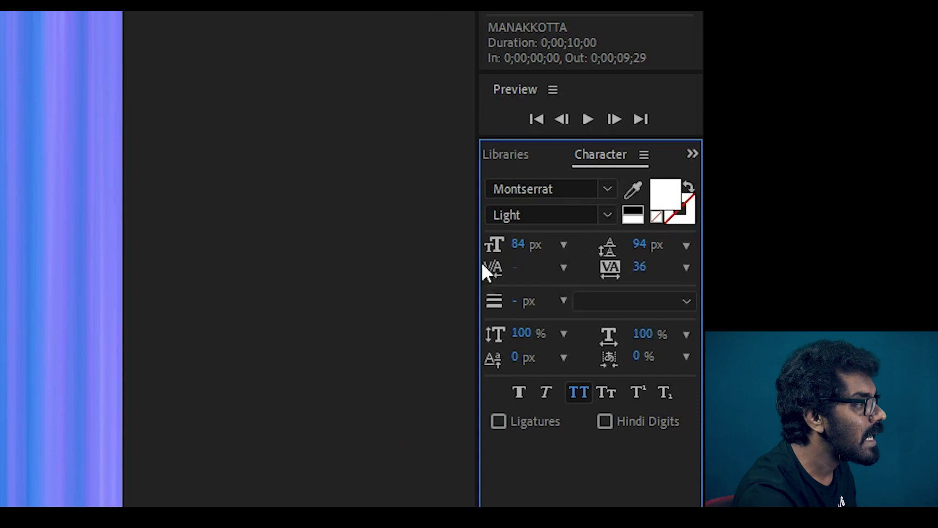
pyautogui.hotkey('ctrl', '5')
pyautogui.click(507, 246)
pyautogui.scroll(-2, 575, 341)
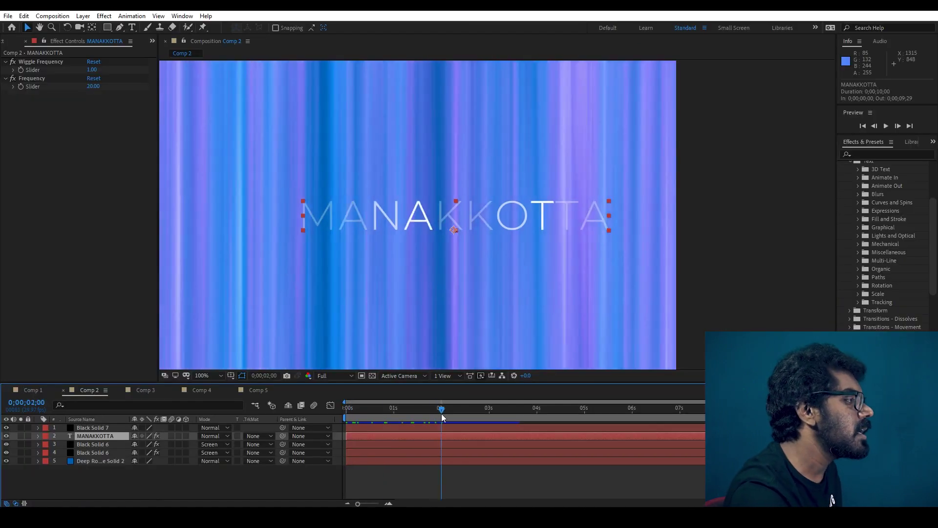
pyautogui.hotkey('ctrl', 'Down')
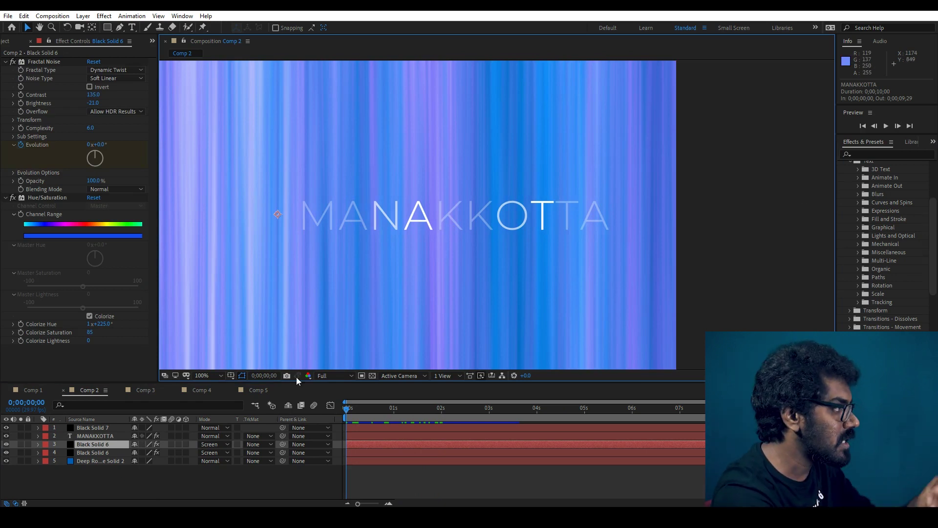
pyautogui.press(',')
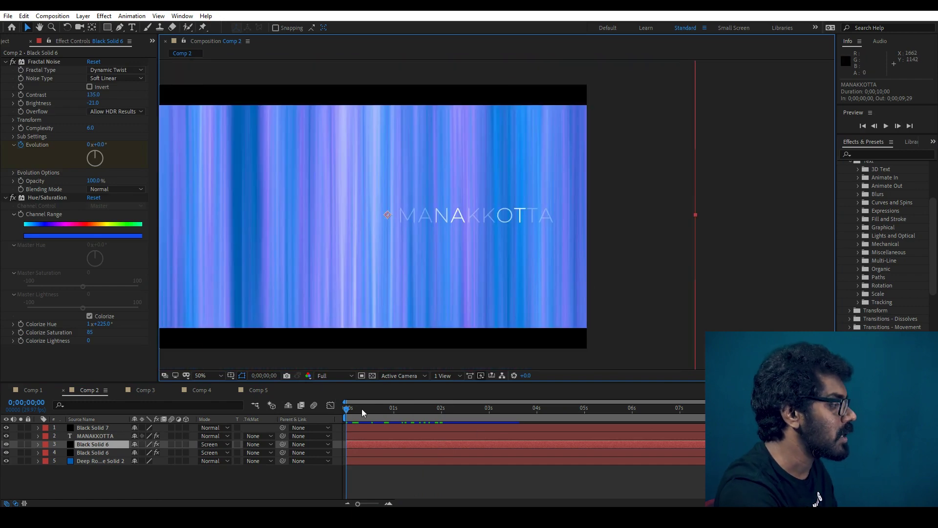
pyautogui.click(259, 389)
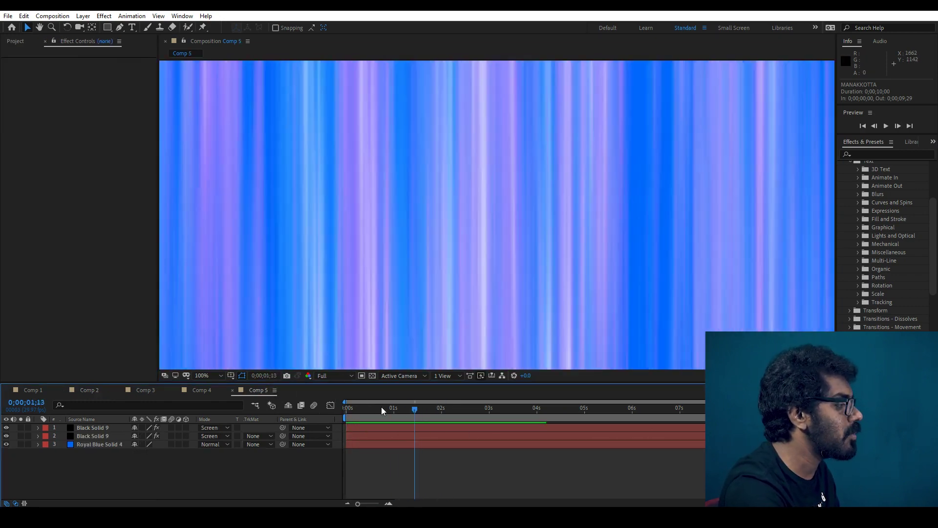
# Scrub the Comp 5 timeline and briefly compare it with Comp 4's noise
pyautogui.moveTo(433, 402); pyautogui.dragTo(513, 407)
pyautogui.press(',')
pyautogui.press(',')
pyautogui.press(',')
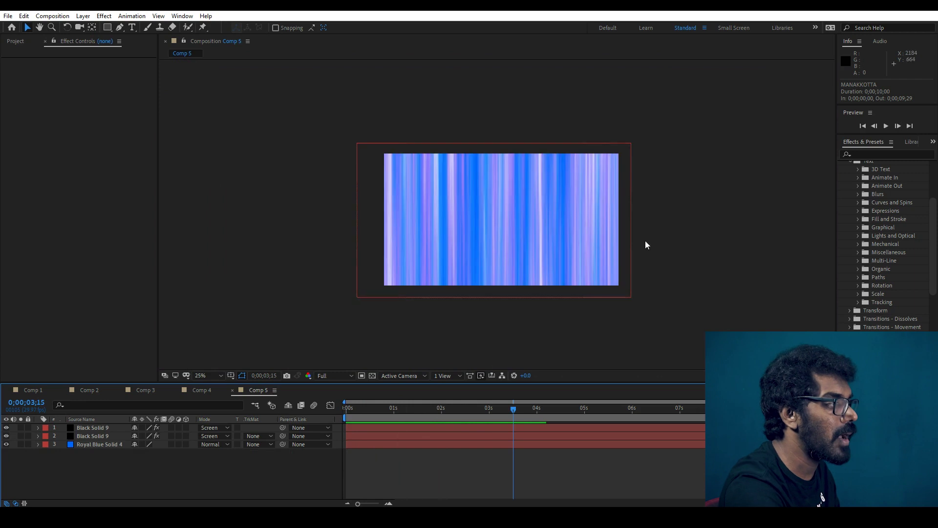
pyautogui.press('.')
pyautogui.moveTo(355, 411)
pyautogui.mouseDown()
pyautogui.moveTo(422, 410)
pyautogui.moveTo(272, 380)
pyautogui.mouseUp()
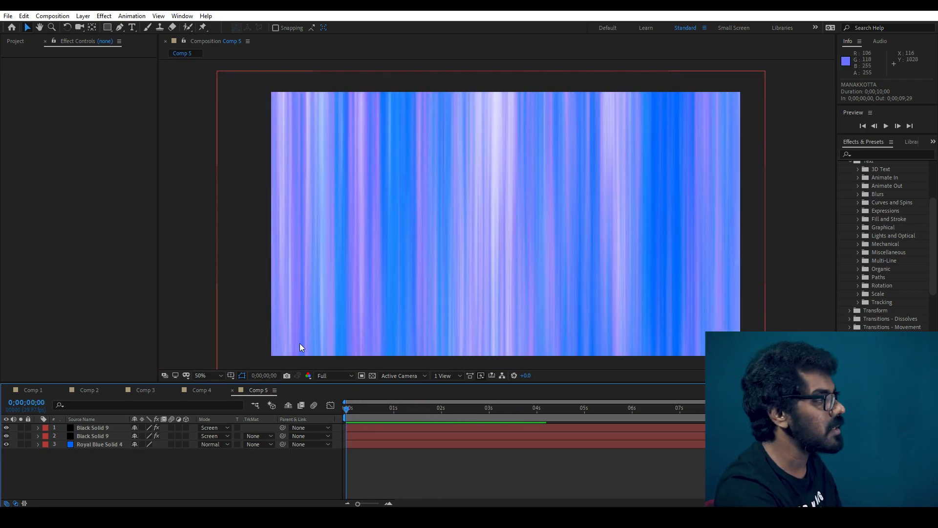
pyautogui.click(222, 389)
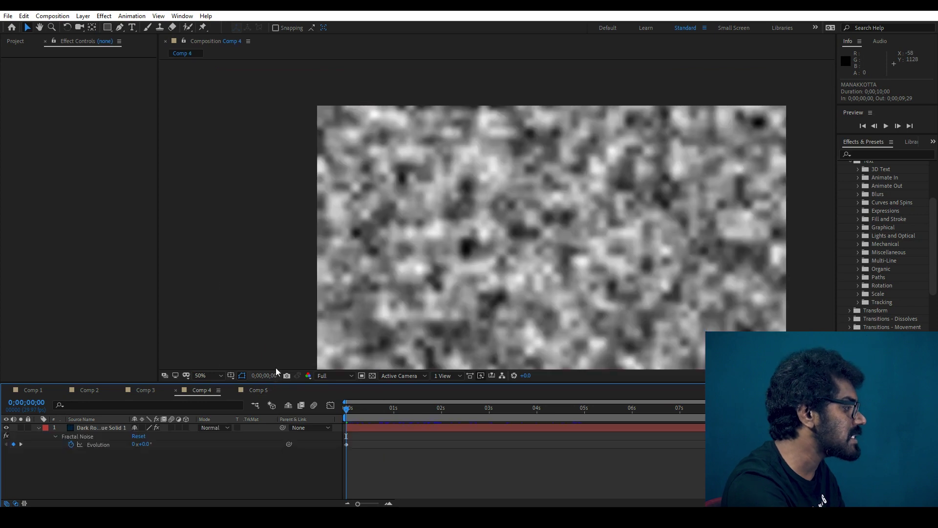
pyautogui.click(265, 393)
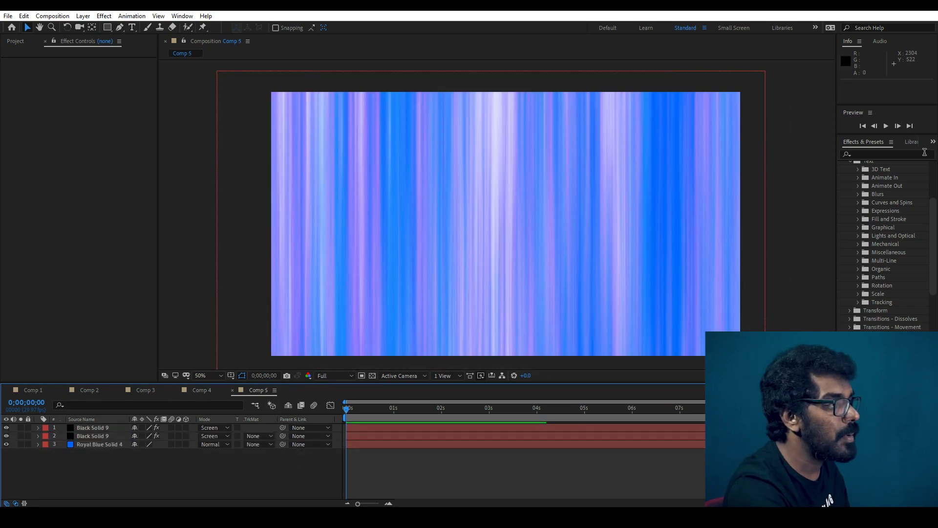
# Collapse the Text presets folder and expand the Backgrounds animation presets
pyautogui.scroll(3, 921, 256)
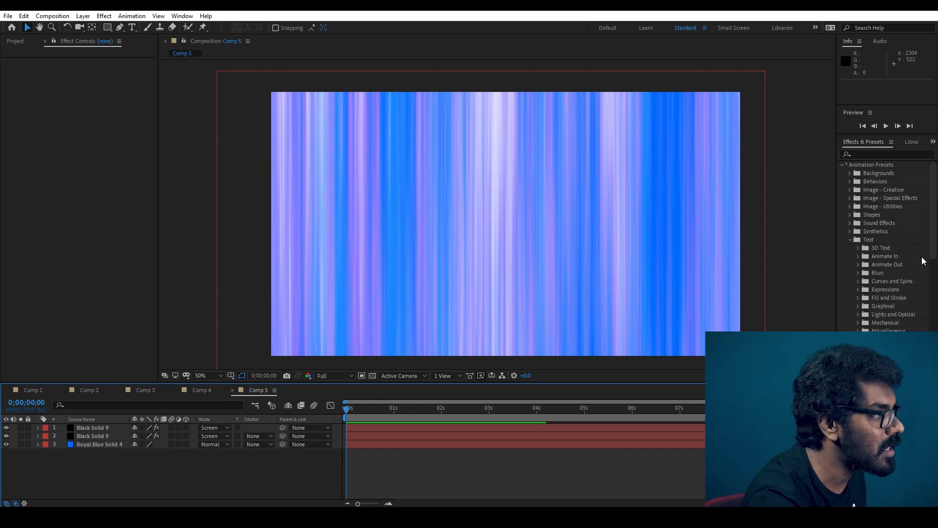
pyautogui.click(850, 240)
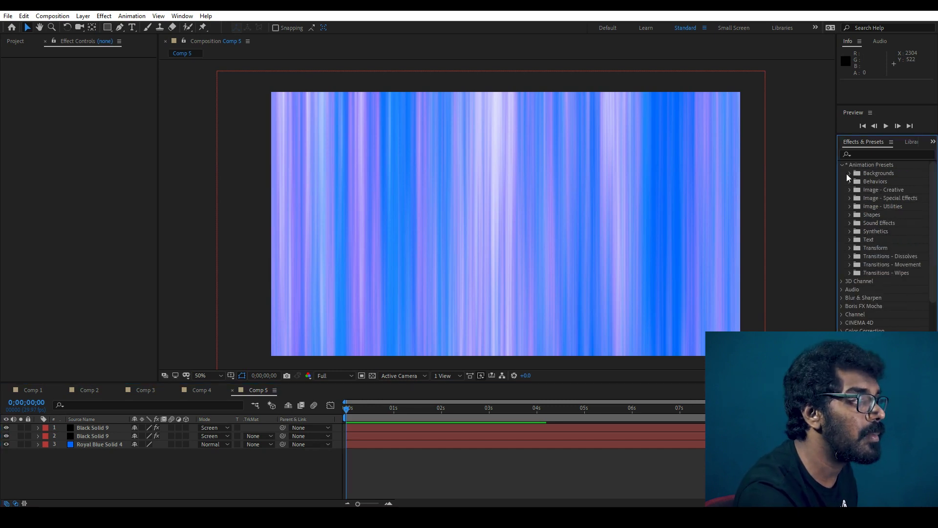
pyautogui.click(849, 173)
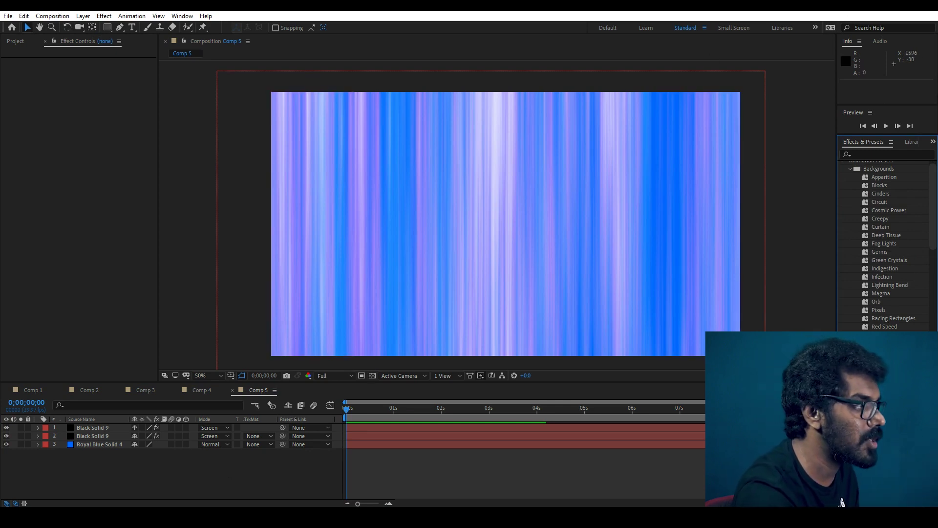
pyautogui.rightClick(167, 465)
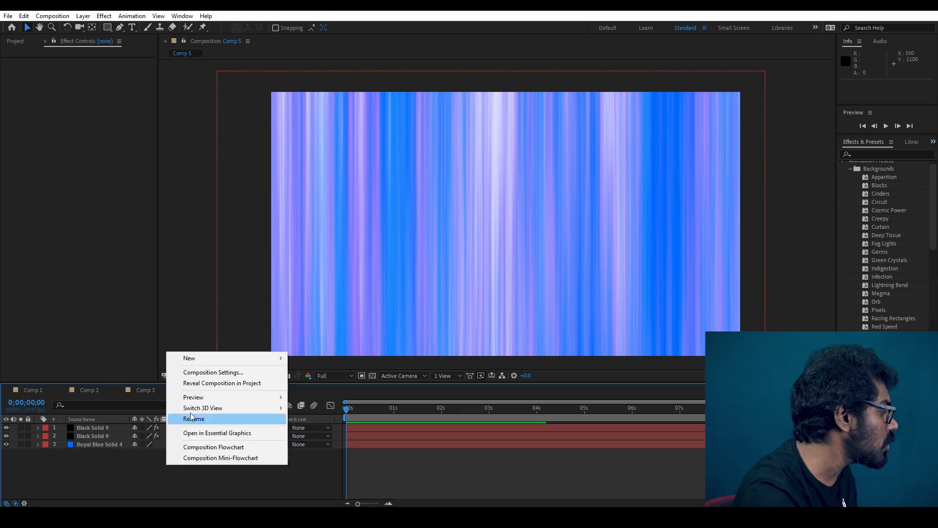
# Create a new black solid layer at the top of Comp 5
pyautogui.moveTo(274, 358)
pyautogui.click(346, 384)
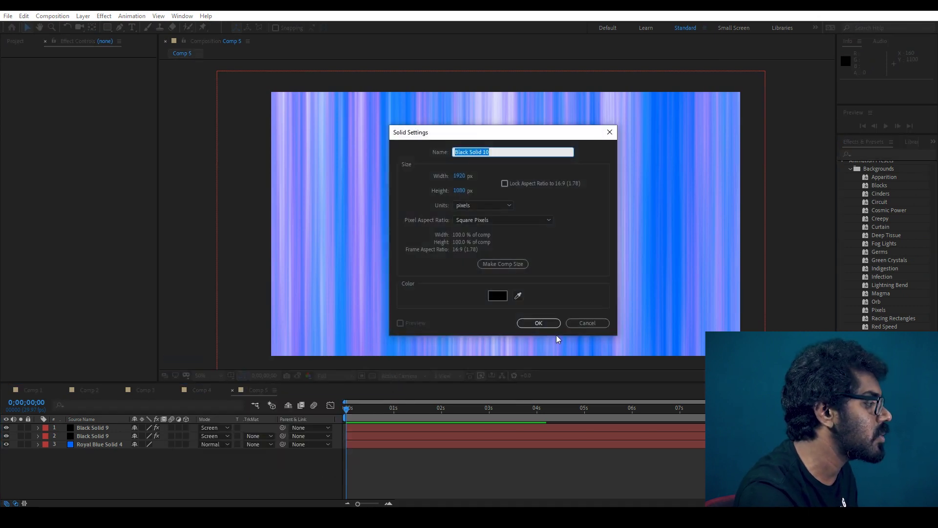
pyautogui.click(532, 323)
# Try the Blocks preset, undo it, then apply Apparition to the solid and preview it
pyautogui.moveTo(872, 189); pyautogui.dragTo(536, 204)
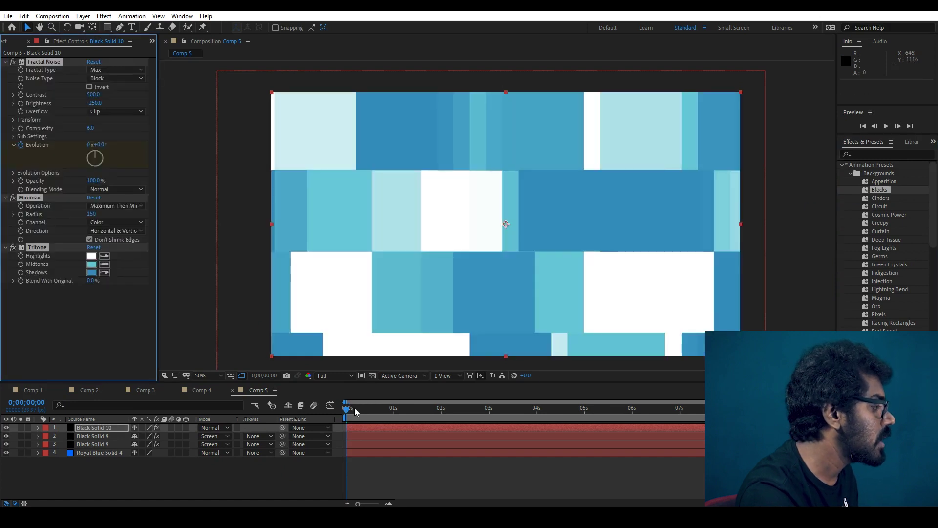
pyautogui.moveTo(354, 407); pyautogui.dragTo(455, 409)
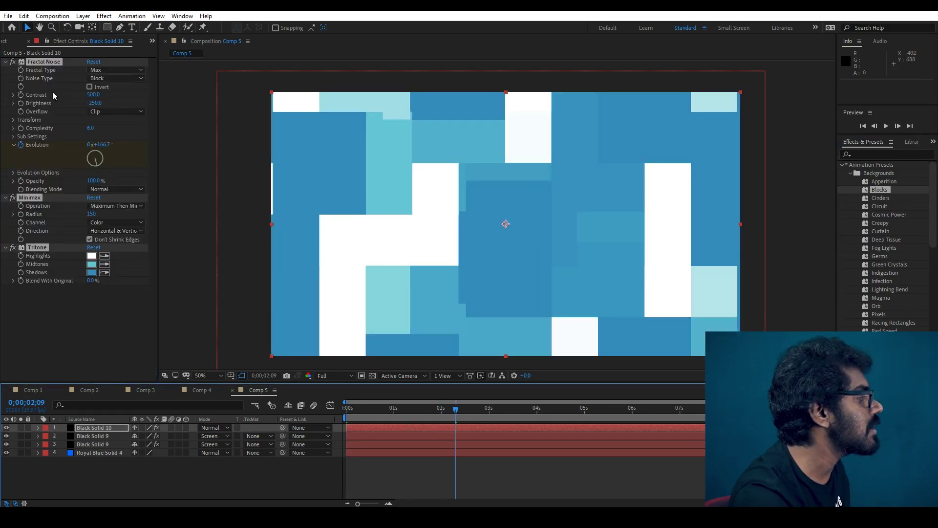
pyautogui.hotkey('ctrl', 'z')
pyautogui.press('Home')
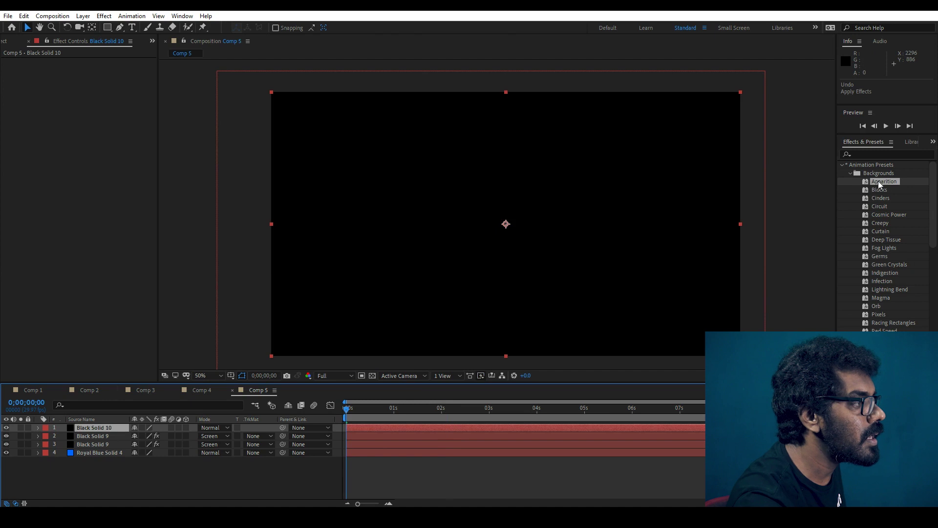
pyautogui.moveTo(877, 181); pyautogui.dragTo(481, 197)
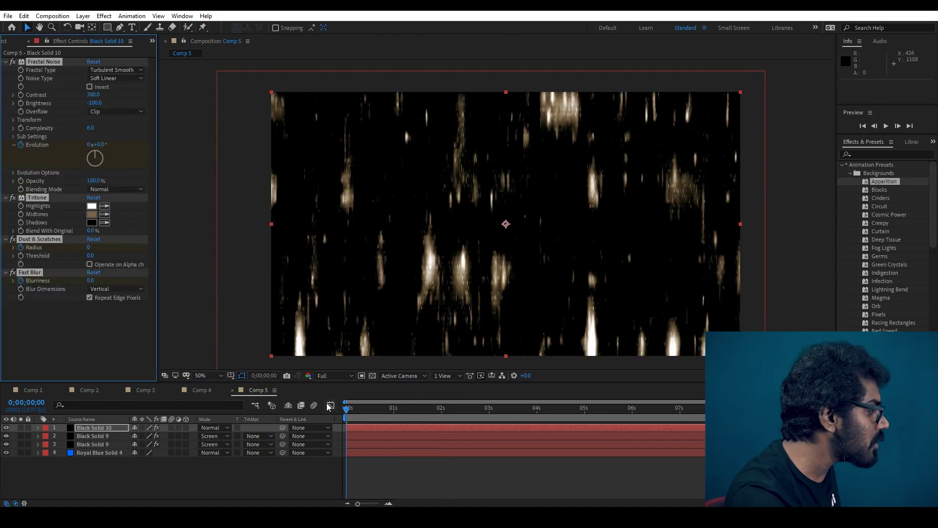
pyautogui.press('space')
pyautogui.press('space')
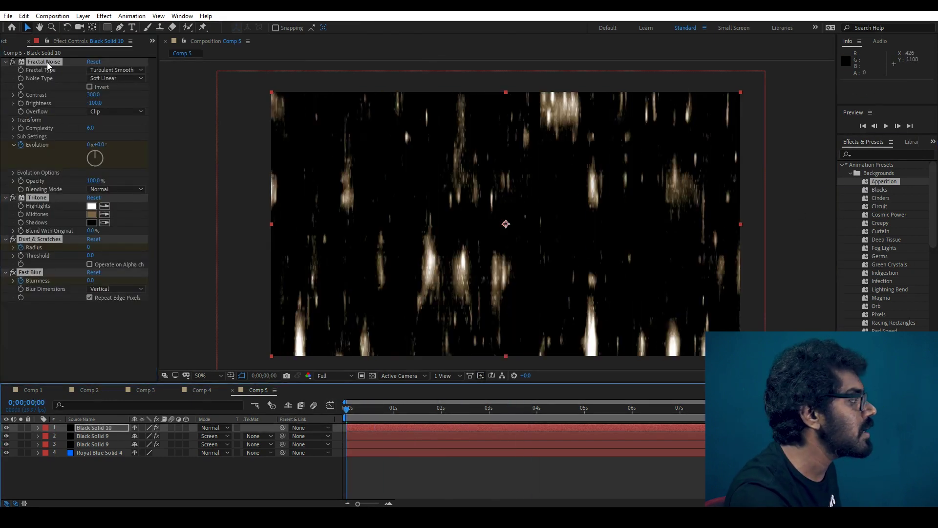